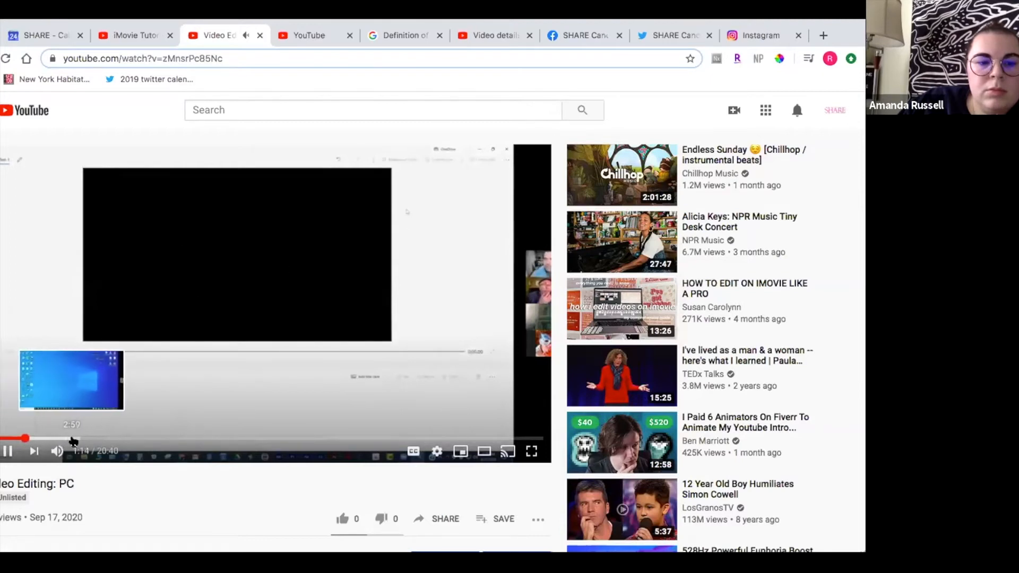
pyautogui.click(78, 440)
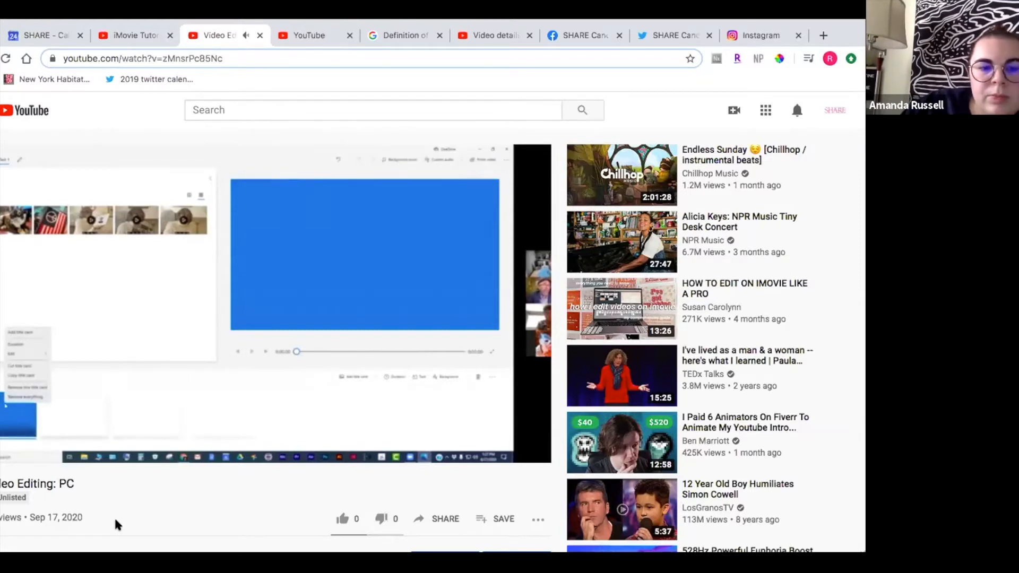
pyautogui.click(185, 403)
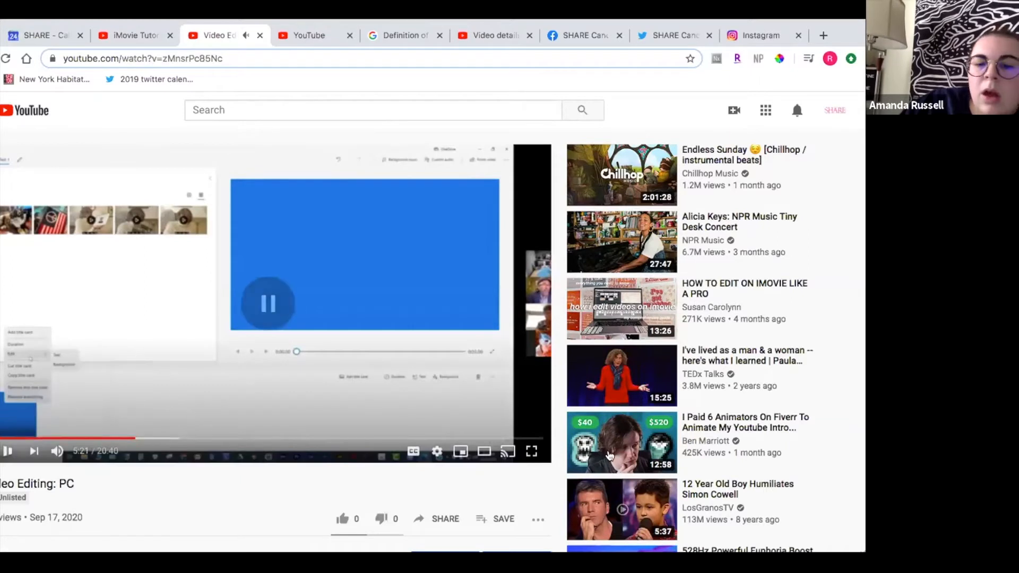
pyautogui.click(533, 451)
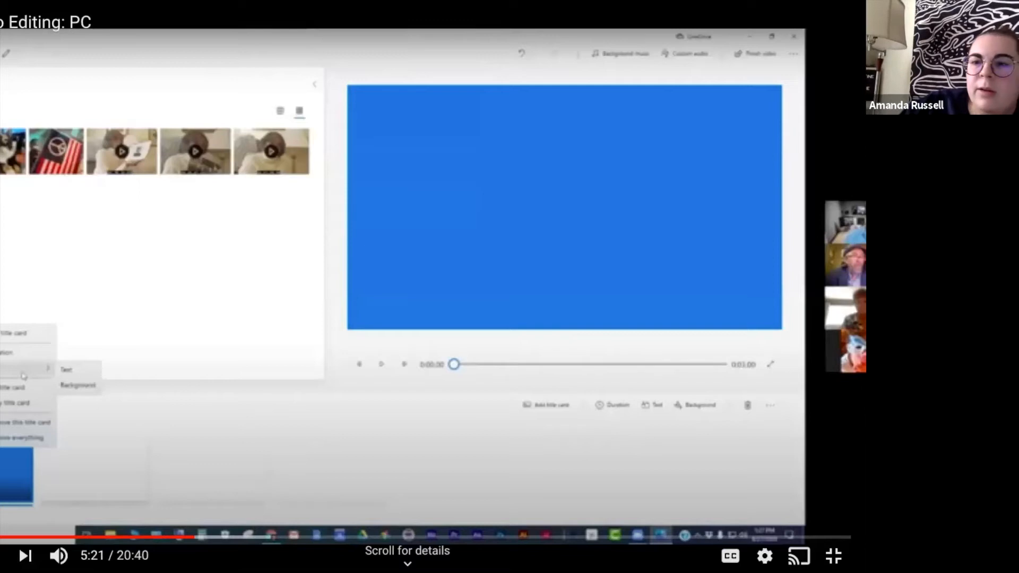
# - Change the title card's background color to black and confirm
pyautogui.click(28, 387)
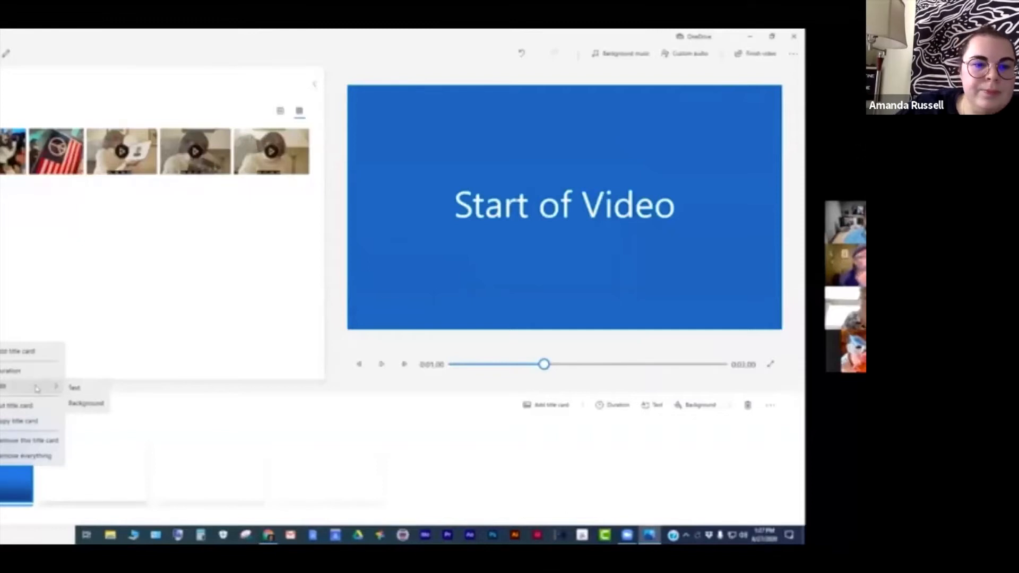
pyautogui.click(85, 403)
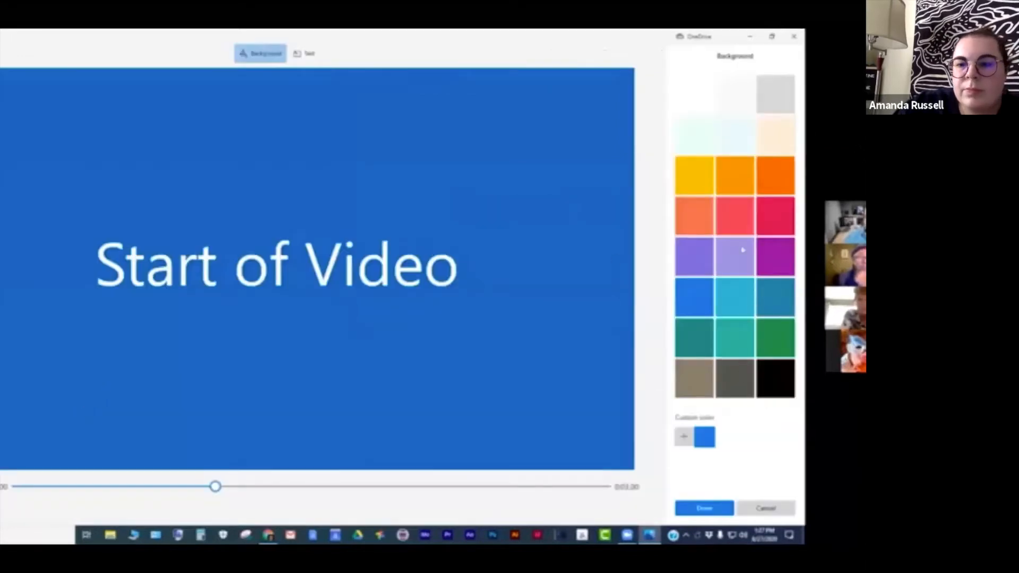
pyautogui.click(733, 221)
pyautogui.click(692, 305)
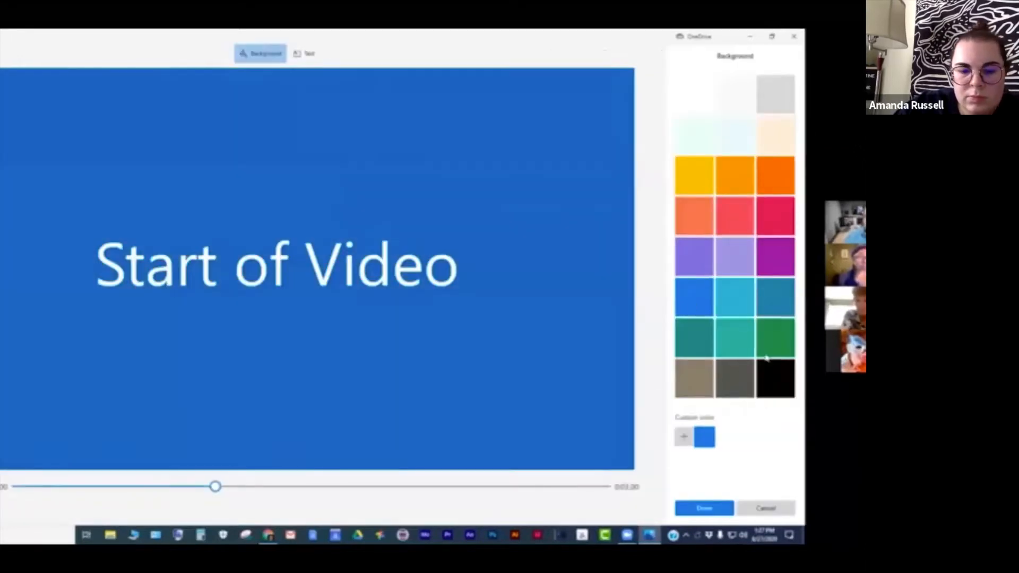
pyautogui.click(770, 371)
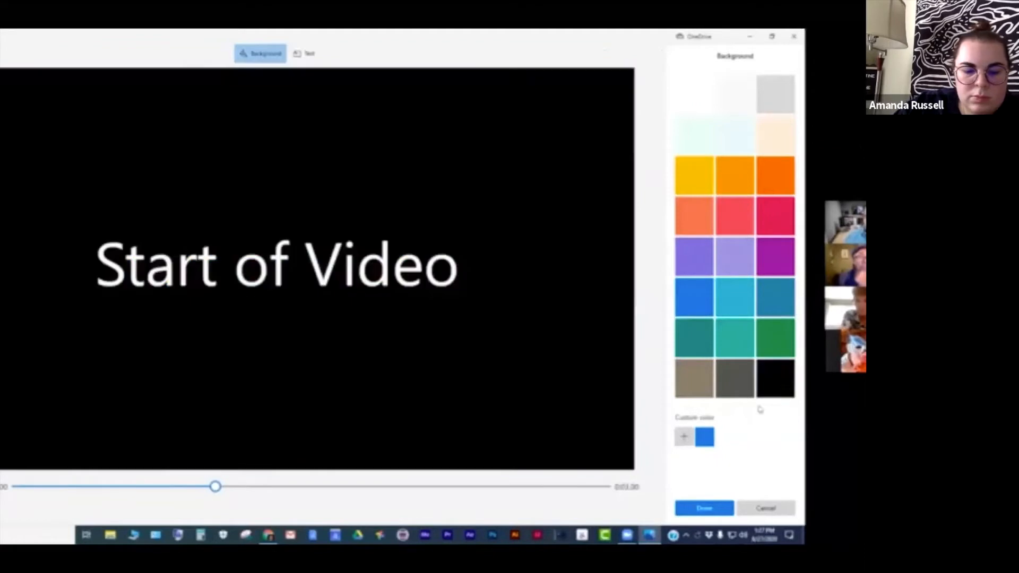
pyautogui.click(704, 508)
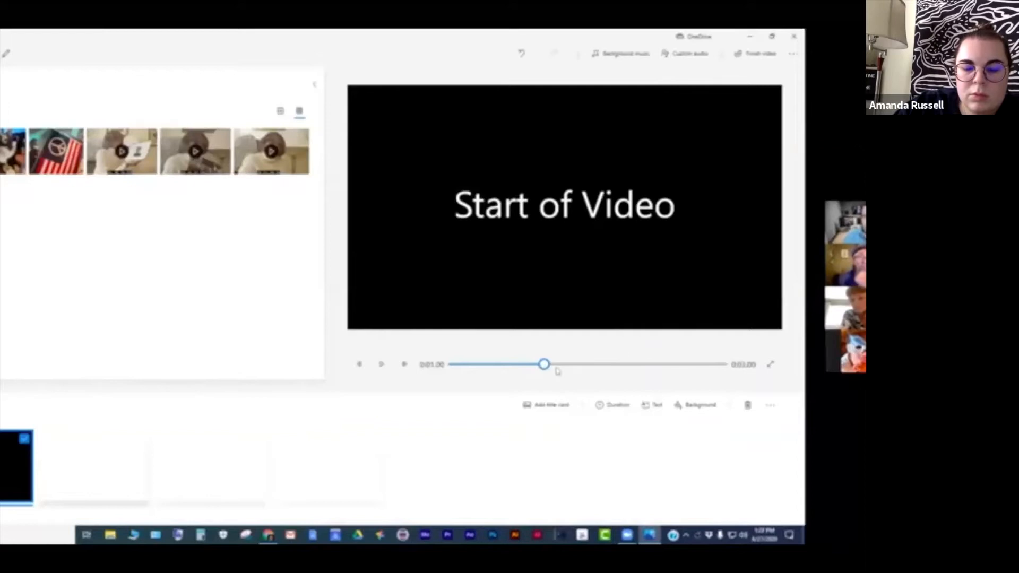
# - Play the title card preview from the beginning
pyautogui.moveTo(544, 365); pyautogui.dragTo(454, 364)
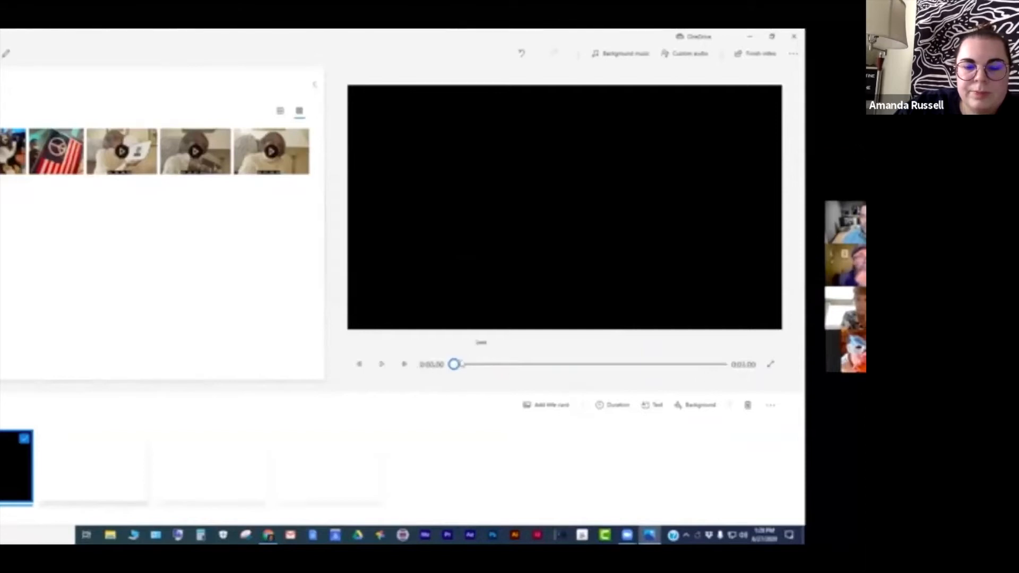
pyautogui.moveTo(453, 364)
pyautogui.mouseDown()
pyautogui.moveTo(721, 366)
pyautogui.moveTo(452, 371)
pyautogui.mouseUp()
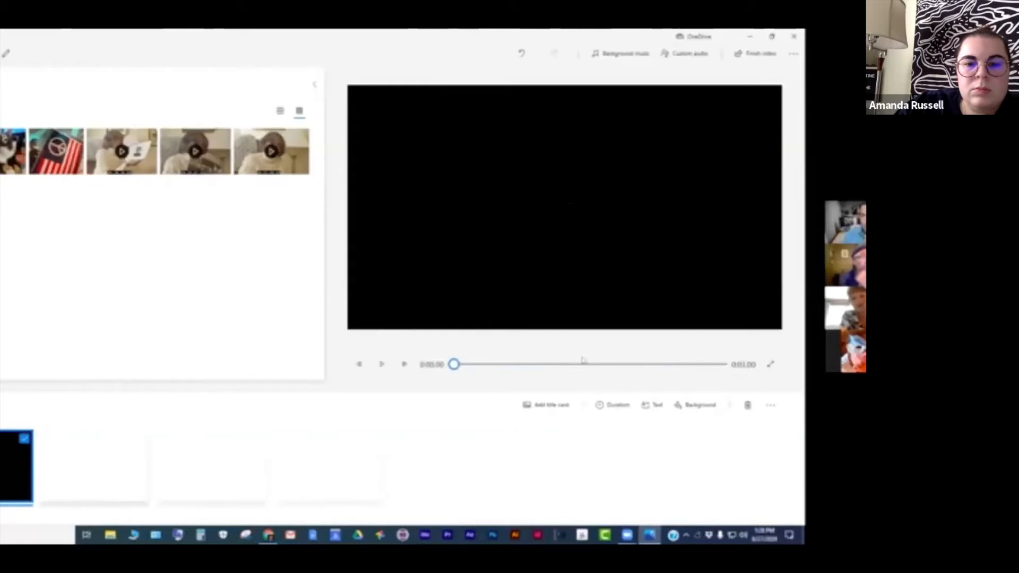
pyautogui.click(381, 365)
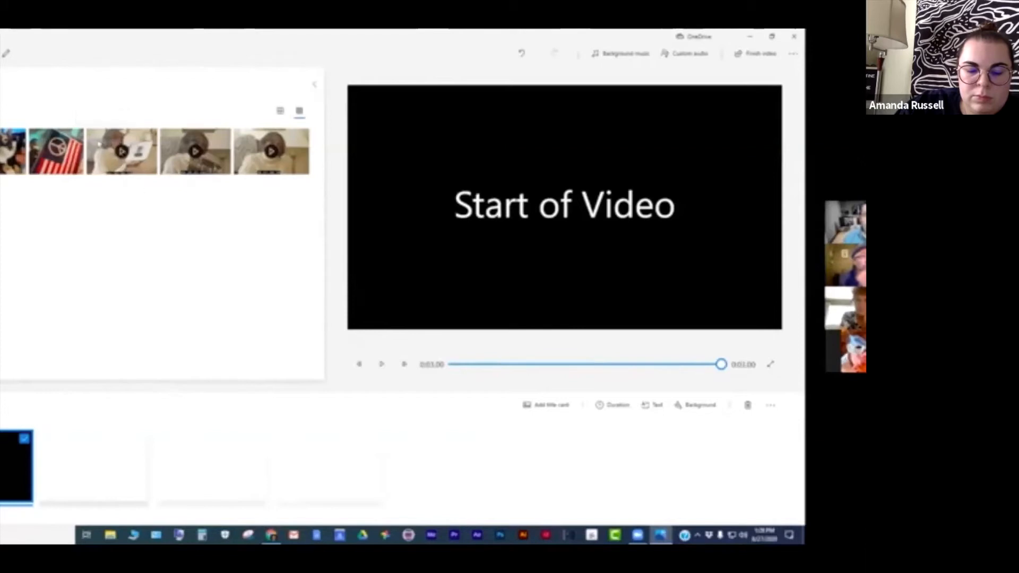
# - Add the clip of the woman holding a photo from the library to the storyboard after the title card
pyautogui.click(101, 141)
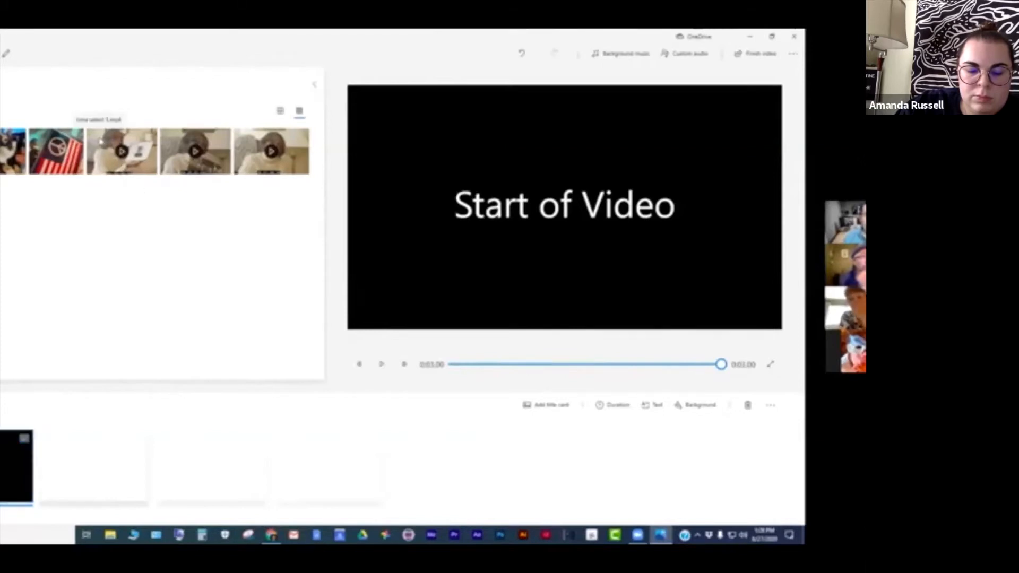
pyautogui.moveTo(100, 142); pyautogui.dragTo(111, 479)
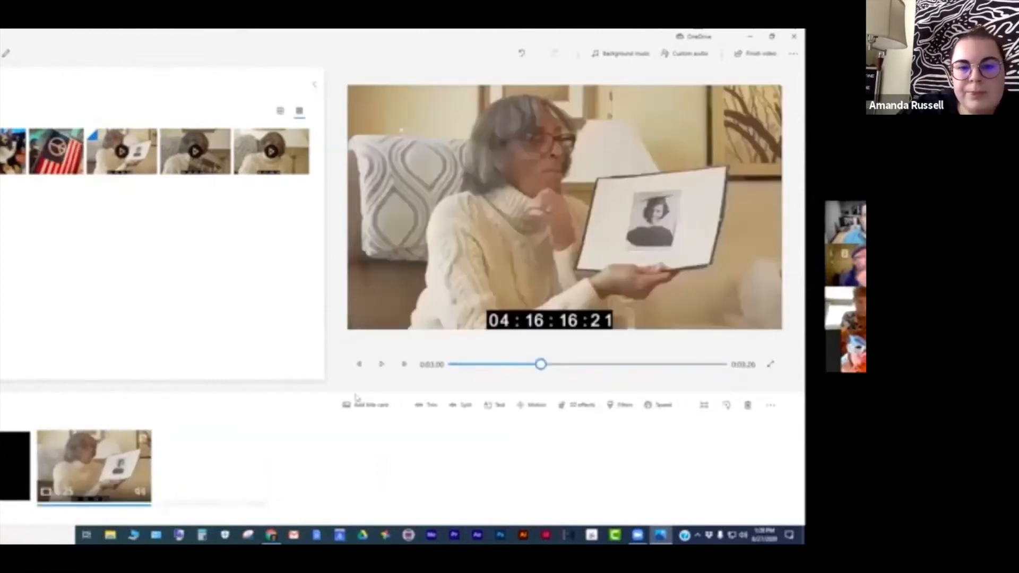
pyautogui.moveTo(541, 364)
pyautogui.mouseDown()
pyautogui.moveTo(453, 365)
pyautogui.moveTo(554, 365)
pyautogui.mouseUp()
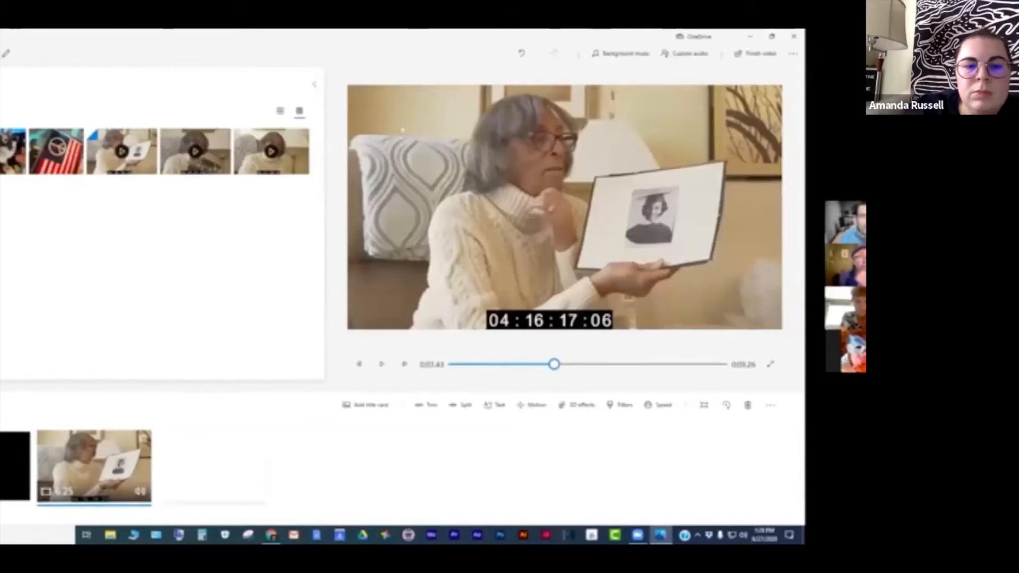
# - Play the project preview from the beginning
pyautogui.moveTo(553, 364); pyautogui.dragTo(448, 371)
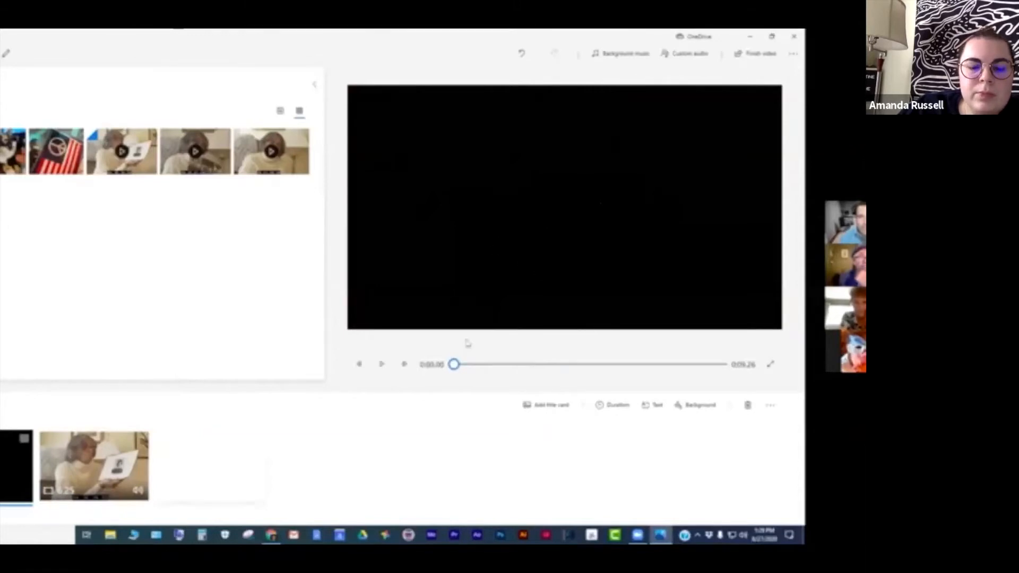
pyautogui.moveTo(453, 364)
pyautogui.mouseDown()
pyautogui.moveTo(684, 369)
pyautogui.moveTo(435, 371)
pyautogui.mouseUp()
pyautogui.click(384, 364)
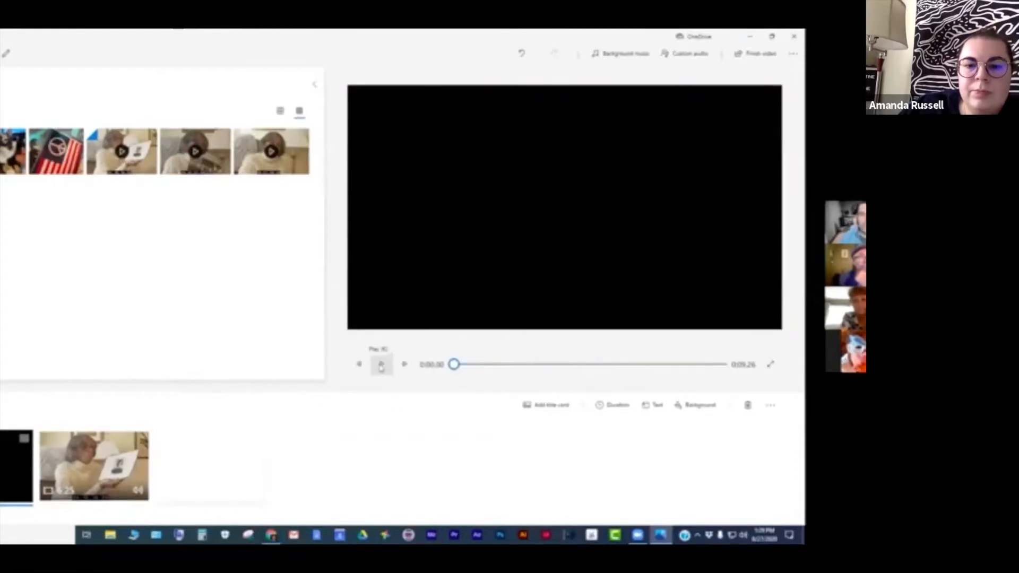
pyautogui.click(381, 365)
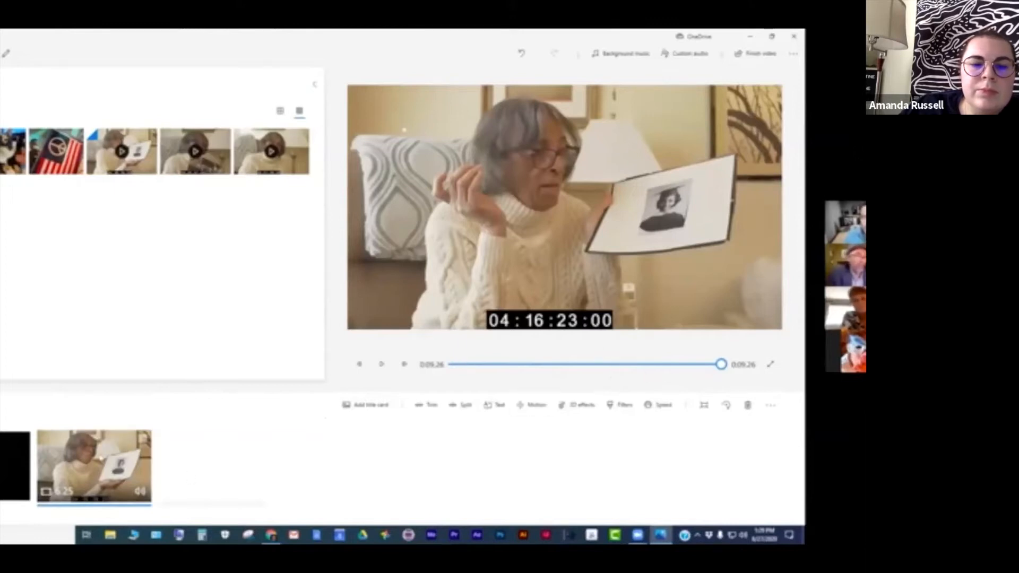
pyautogui.rightClick(102, 450)
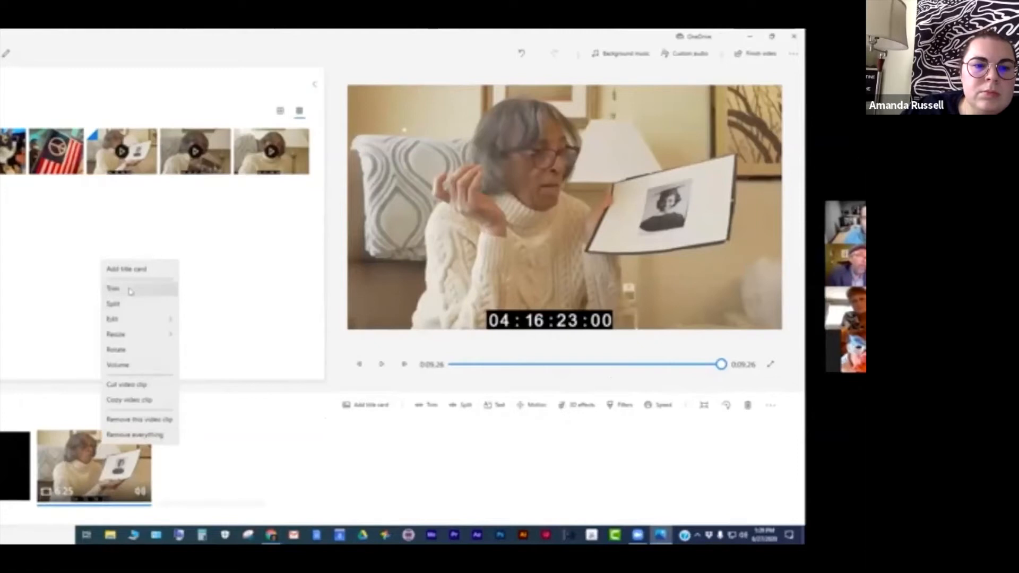
pyautogui.click(228, 460)
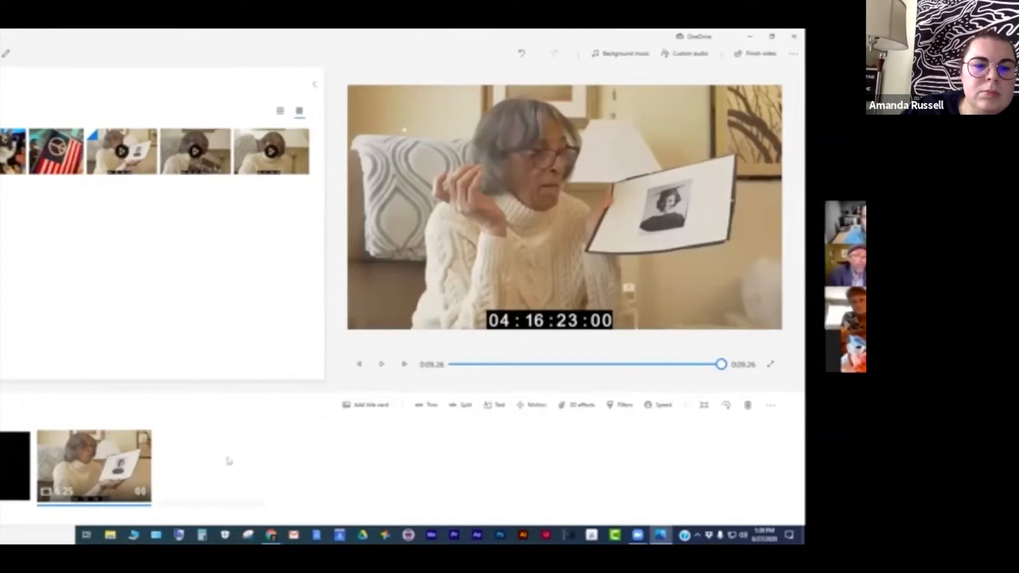
pyautogui.click(15, 467)
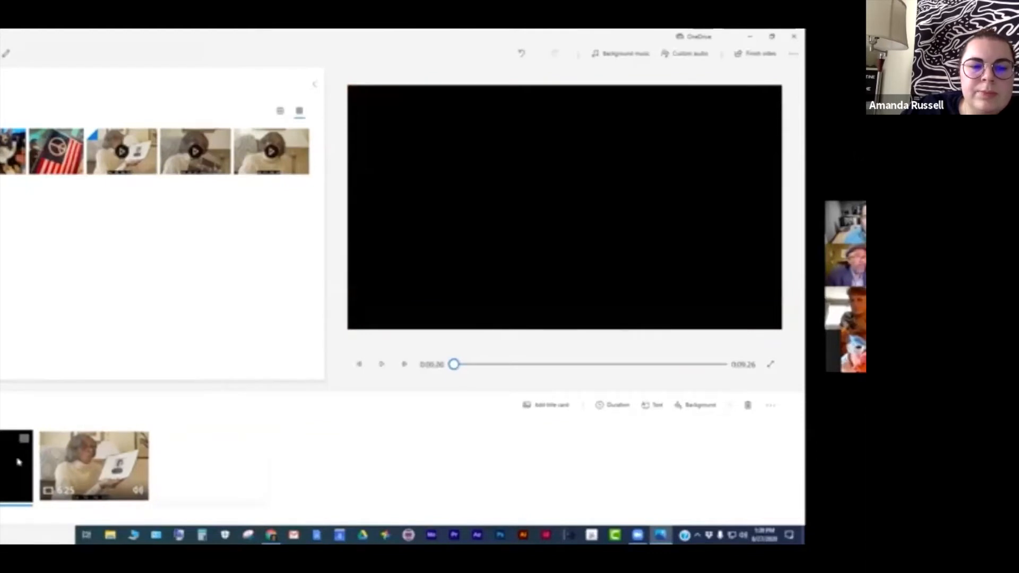
pyautogui.click(73, 460)
pyautogui.click(16, 461)
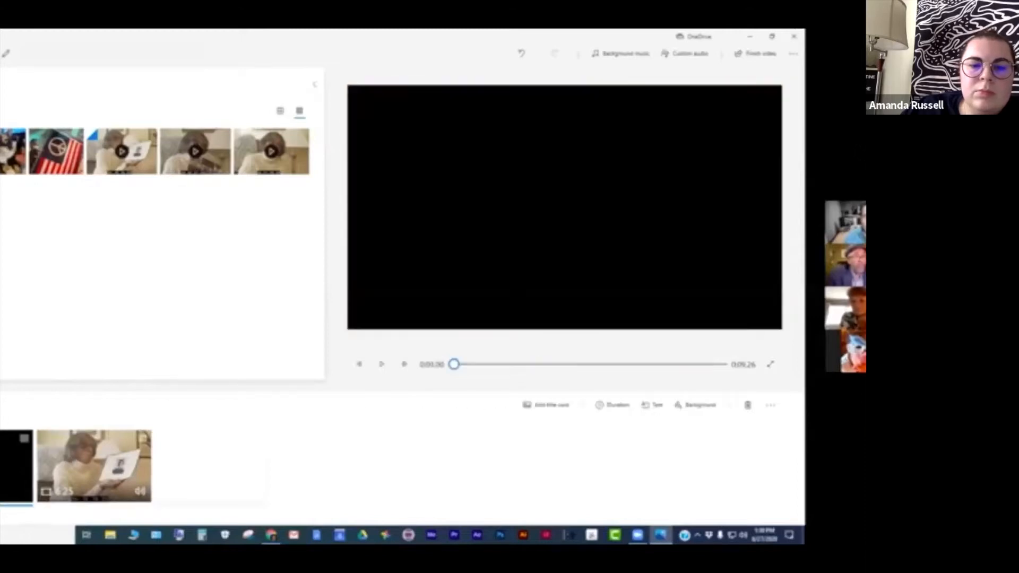
pyautogui.click(88, 463)
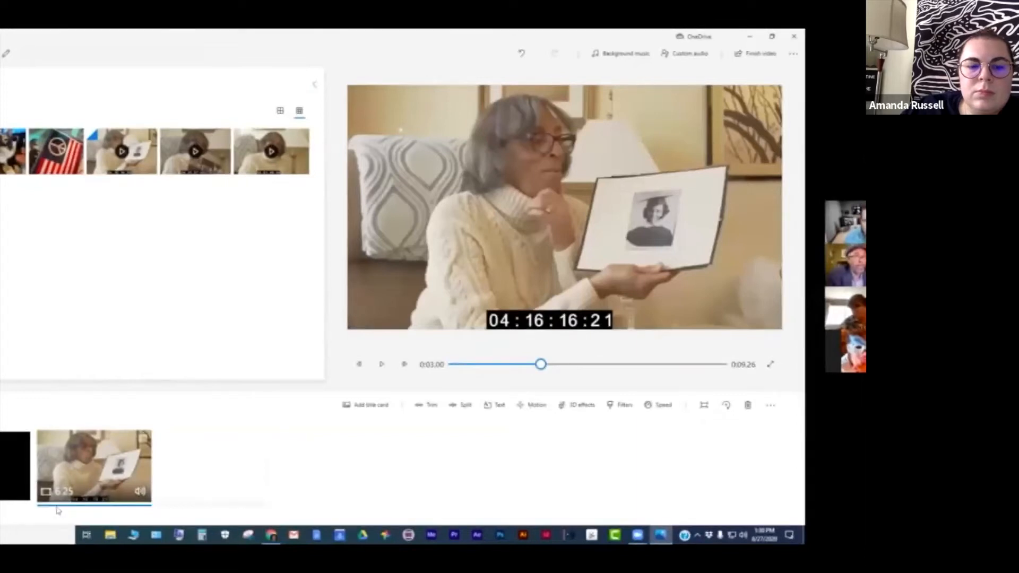
# - Trim the photo clip so its length is about 0:02.13, keeping its opening seconds
pyautogui.rightClick(88, 455)
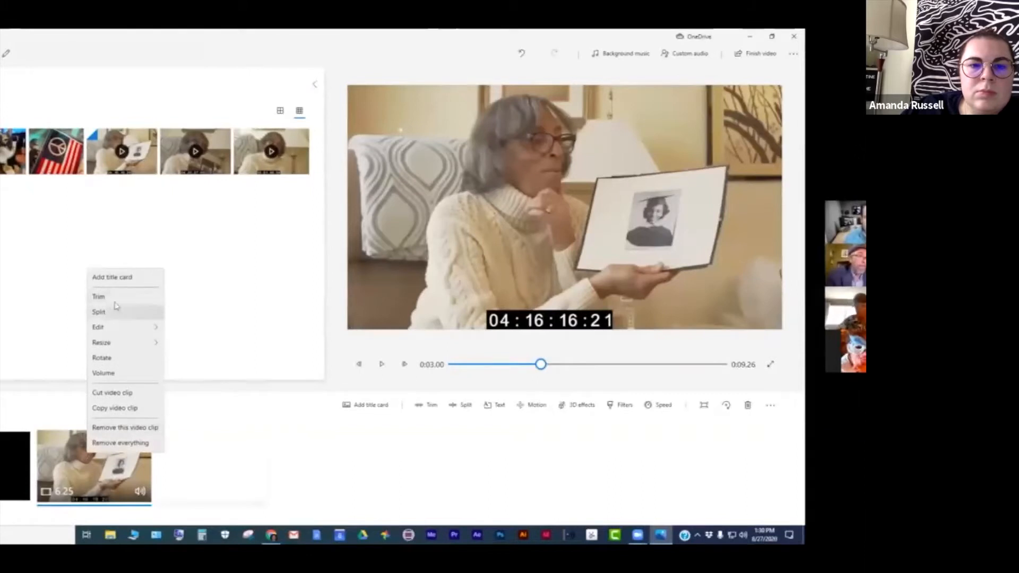
pyautogui.click(115, 301)
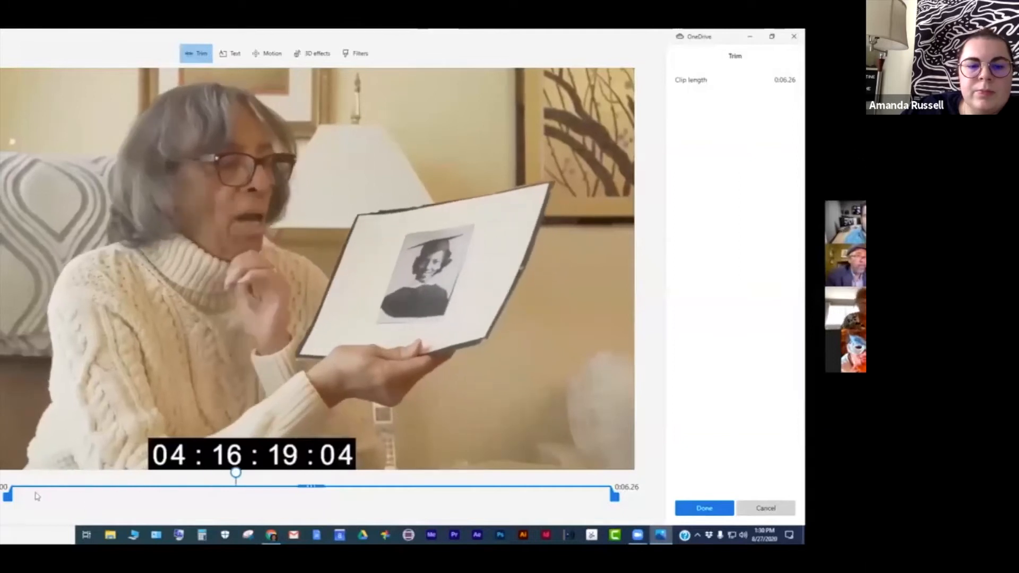
pyautogui.moveTo(236, 472); pyautogui.dragTo(15, 480)
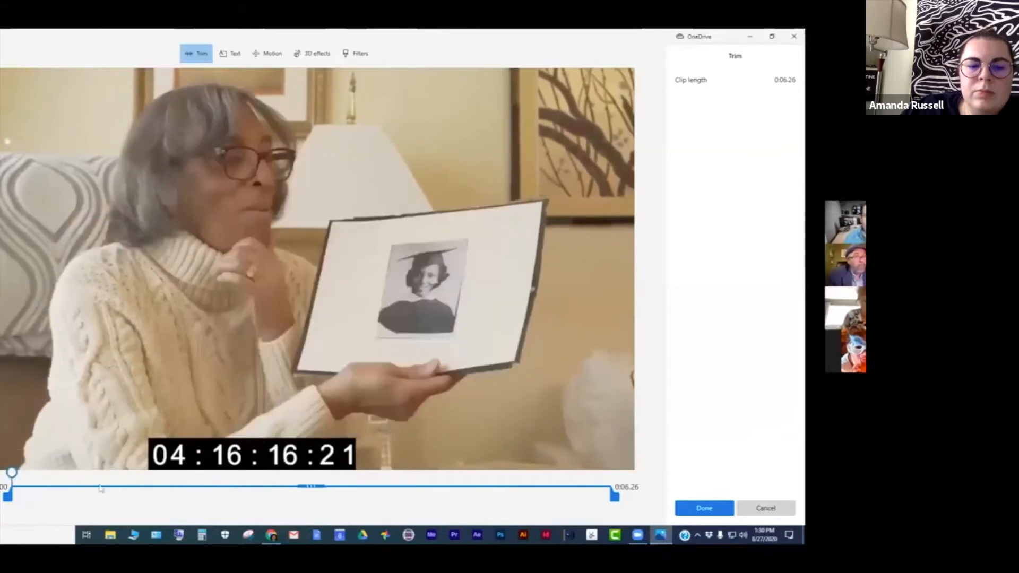
pyautogui.moveTo(7, 495); pyautogui.dragTo(166, 481)
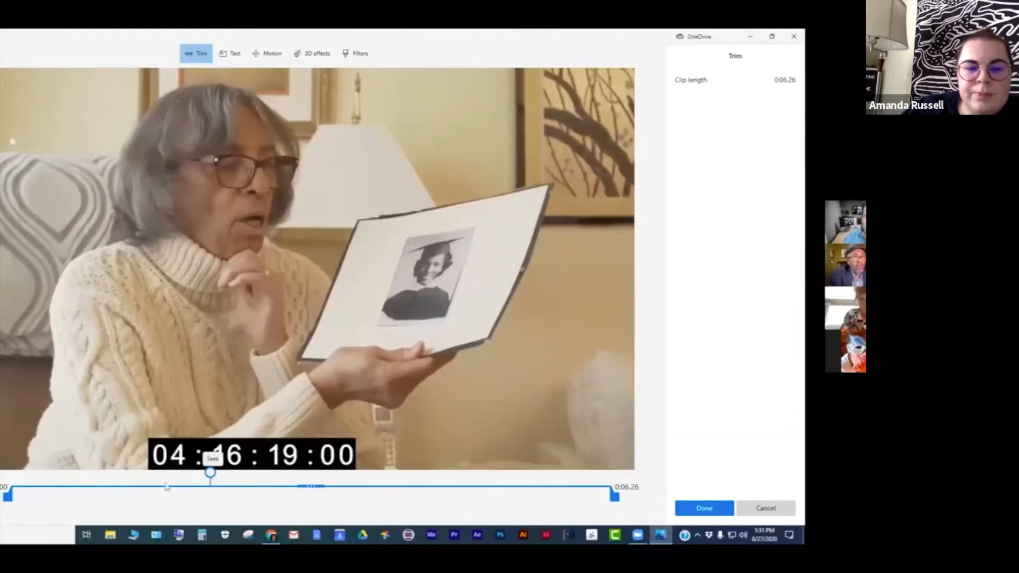
pyautogui.moveTo(143, 475); pyautogui.dragTo(12, 472)
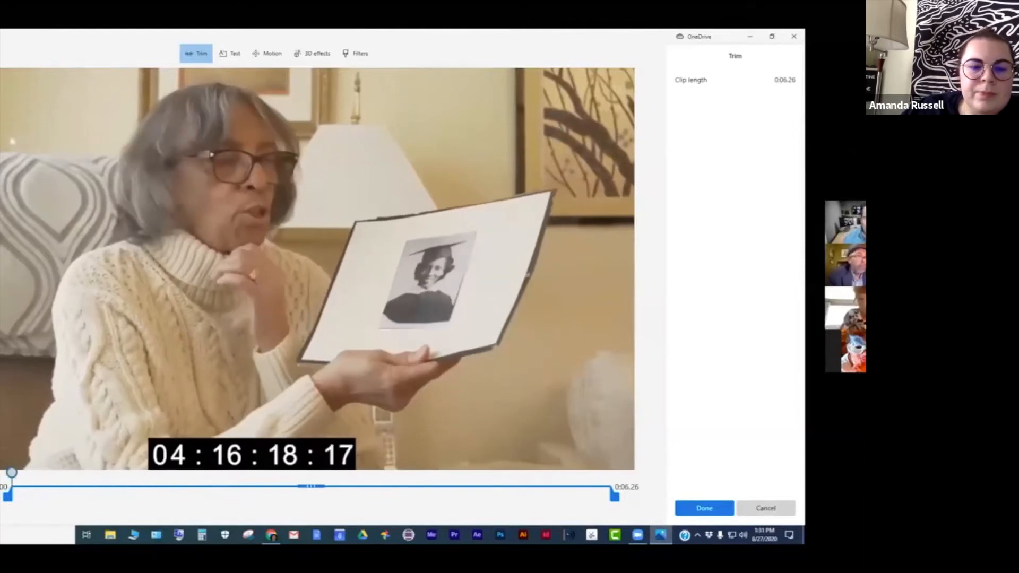
pyautogui.press('space')
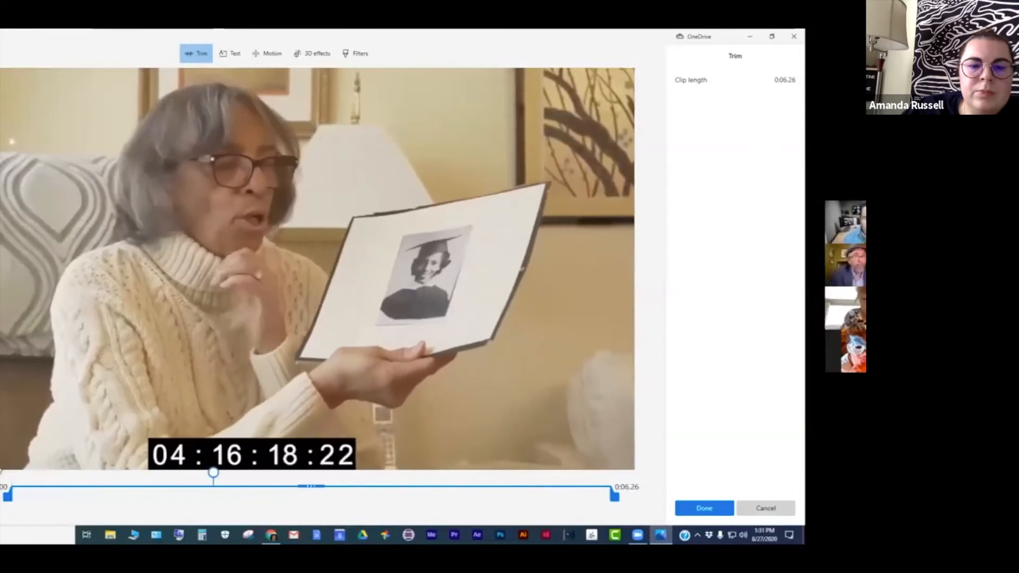
pyautogui.press('space')
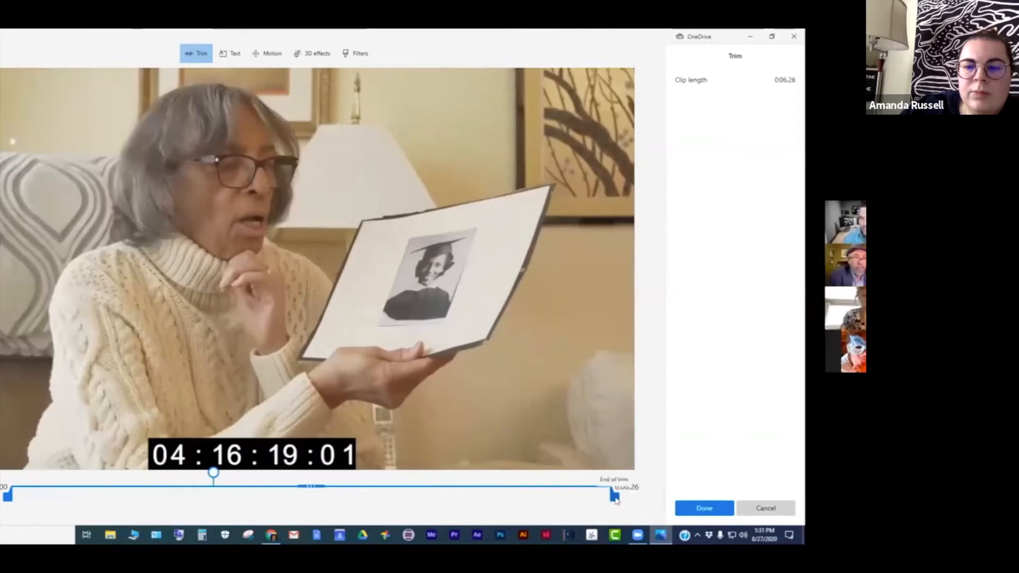
pyautogui.moveTo(614, 496); pyautogui.dragTo(222, 494)
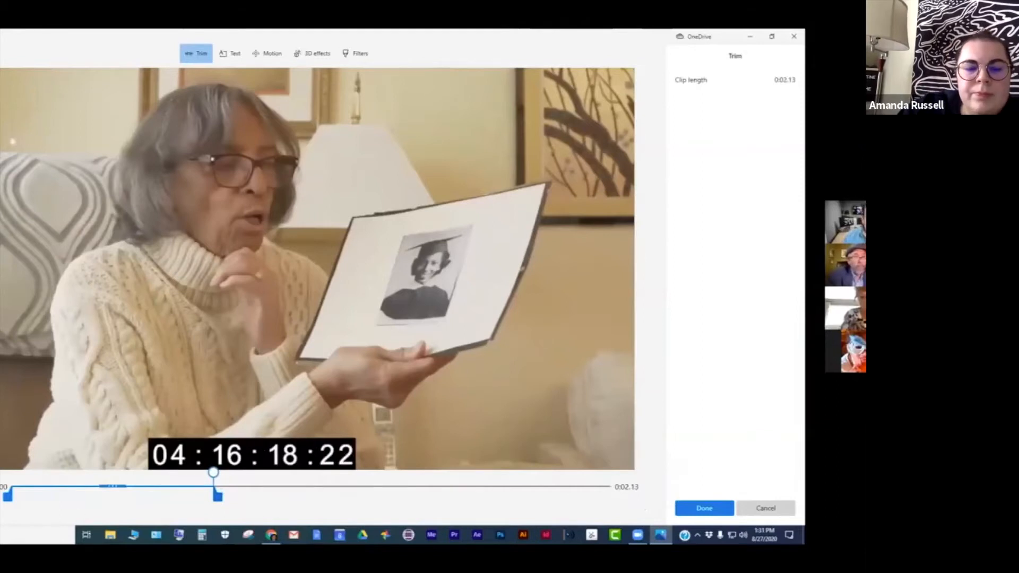
pyautogui.press('space')
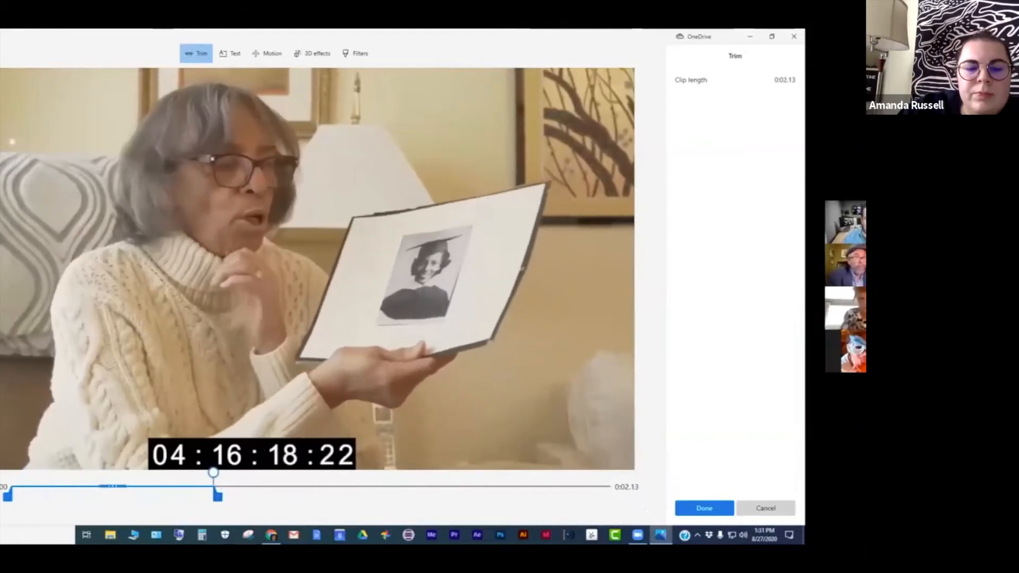
pyautogui.press('space')
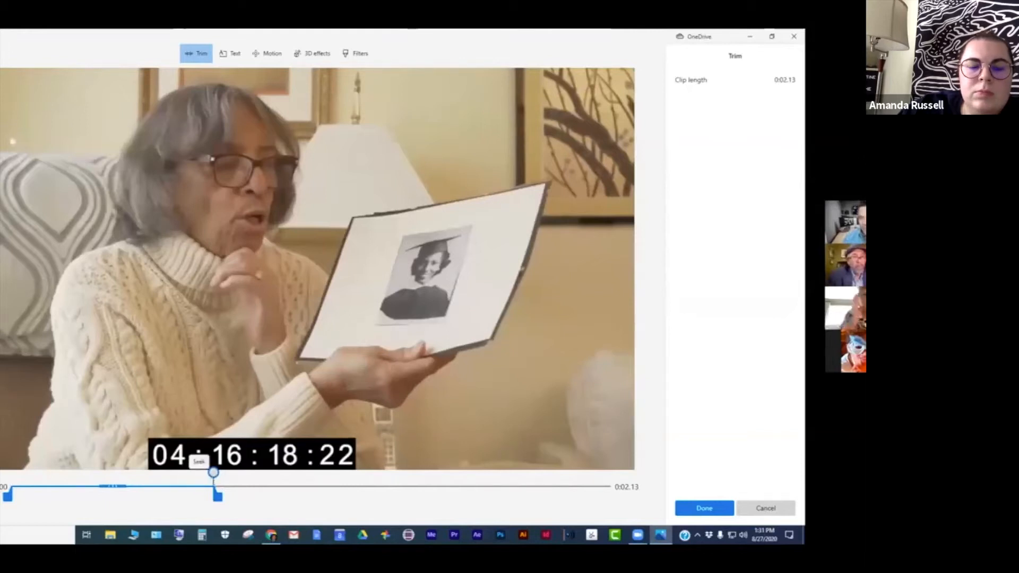
pyautogui.click(703, 509)
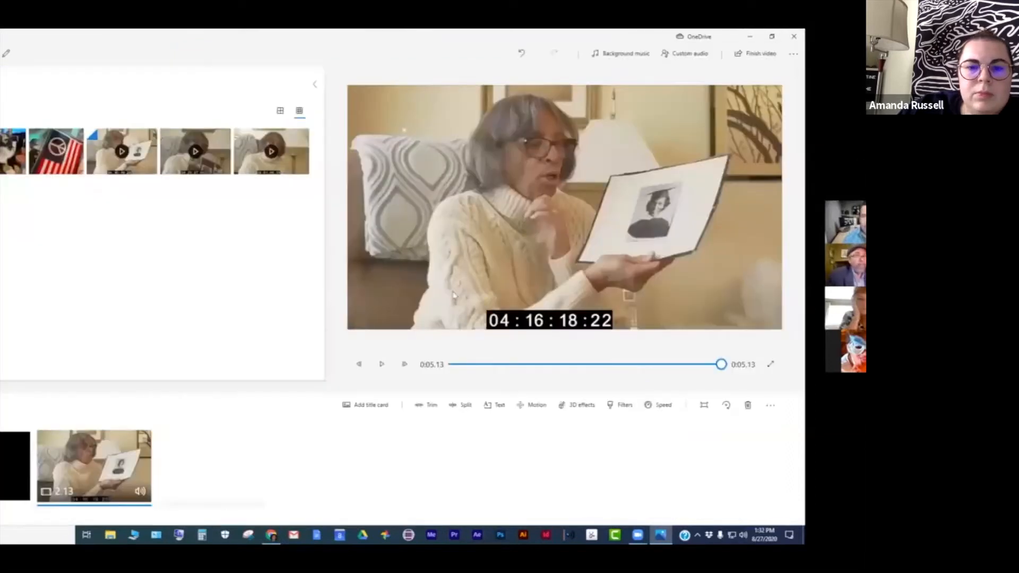
# - Play the project preview from the beginning to review the trimmed clip
pyautogui.moveTo(718, 364); pyautogui.dragTo(435, 371)
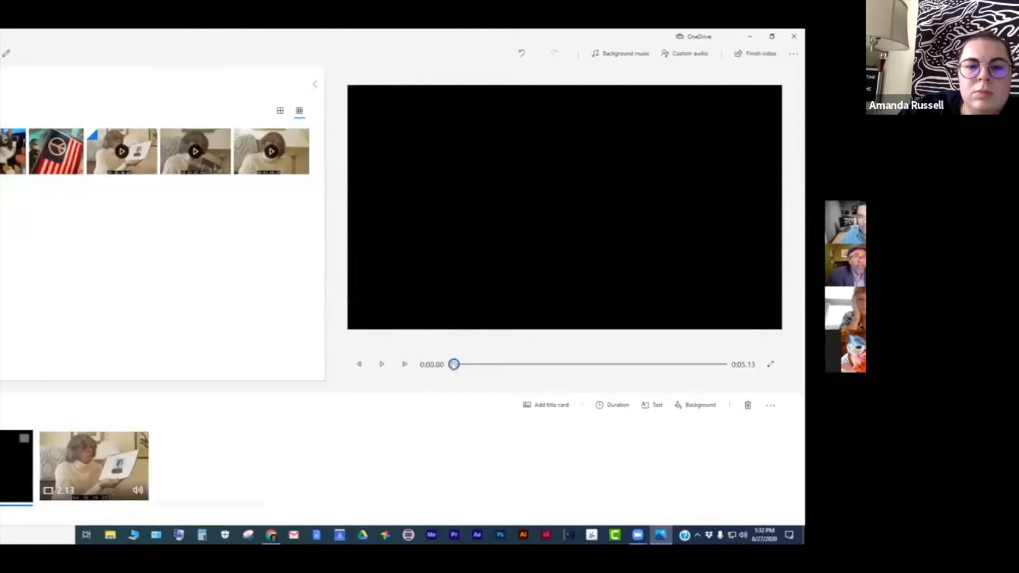
pyautogui.click(380, 365)
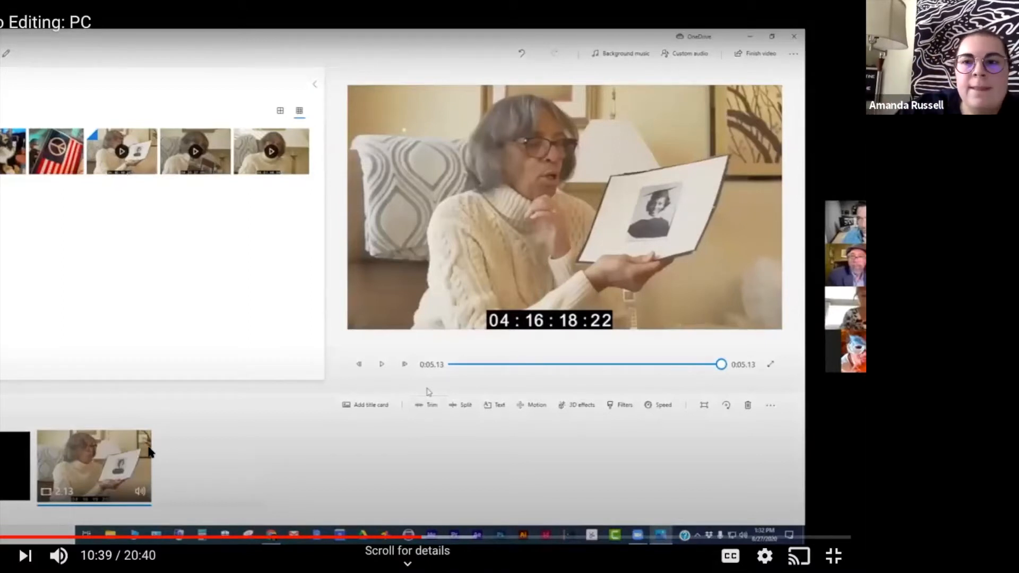
pyautogui.press('Escape')
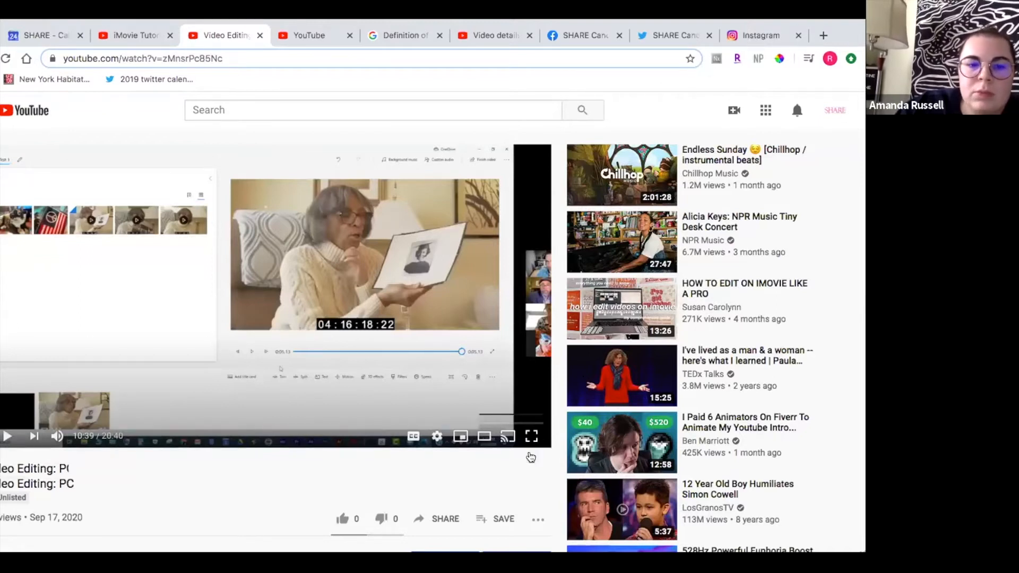
pyautogui.click(531, 451)
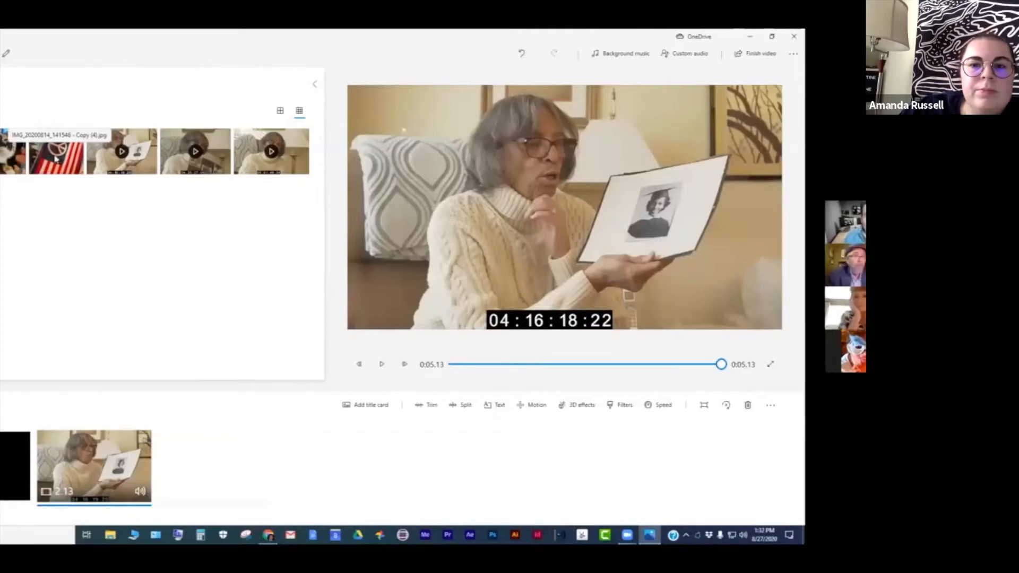
# - Add the peace-flag photo to the storyboard after the photo clip and set its duration to 5 seconds
pyautogui.moveTo(63, 176); pyautogui.dragTo(239, 476)
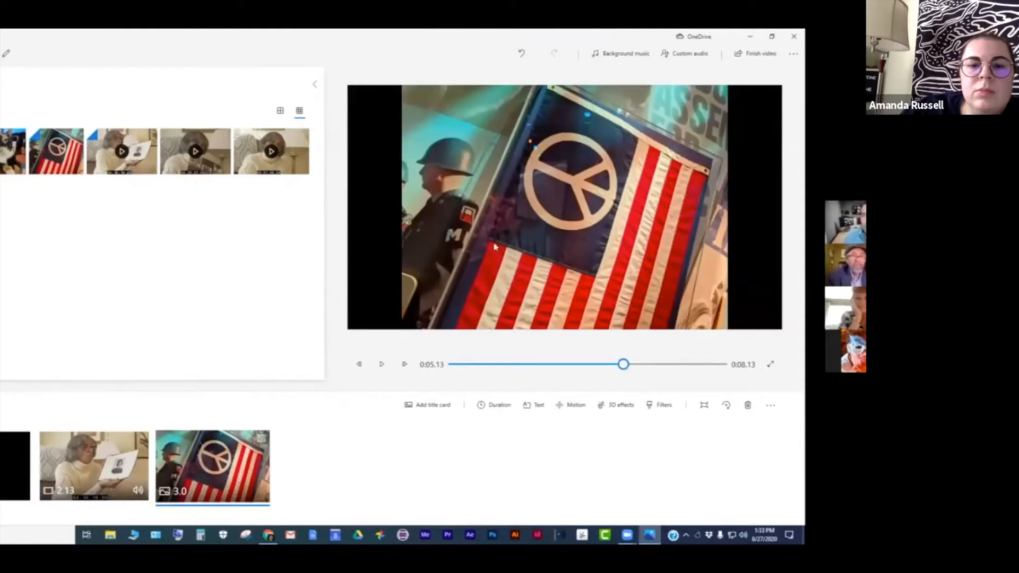
pyautogui.rightClick(220, 463)
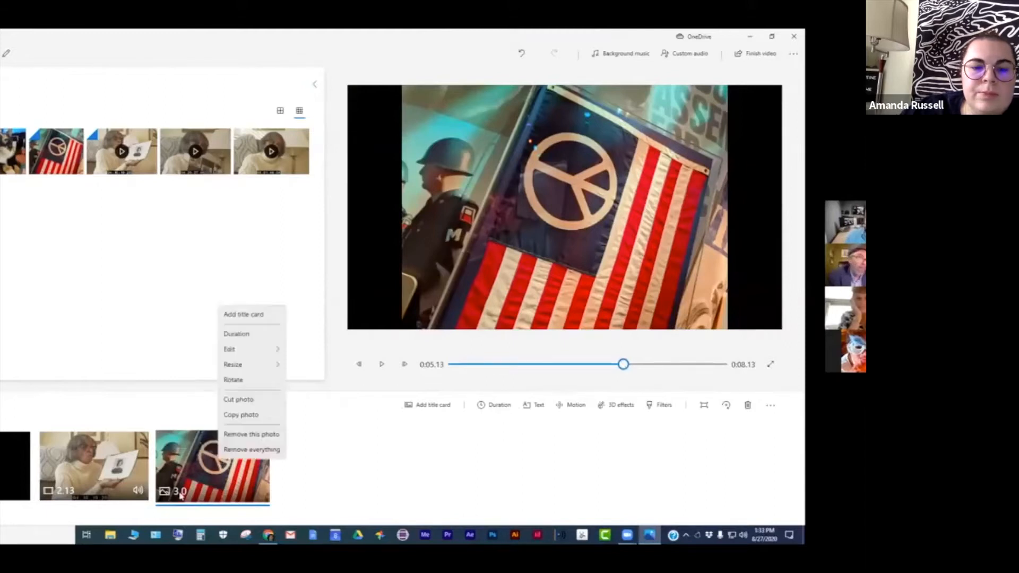
pyautogui.click(248, 334)
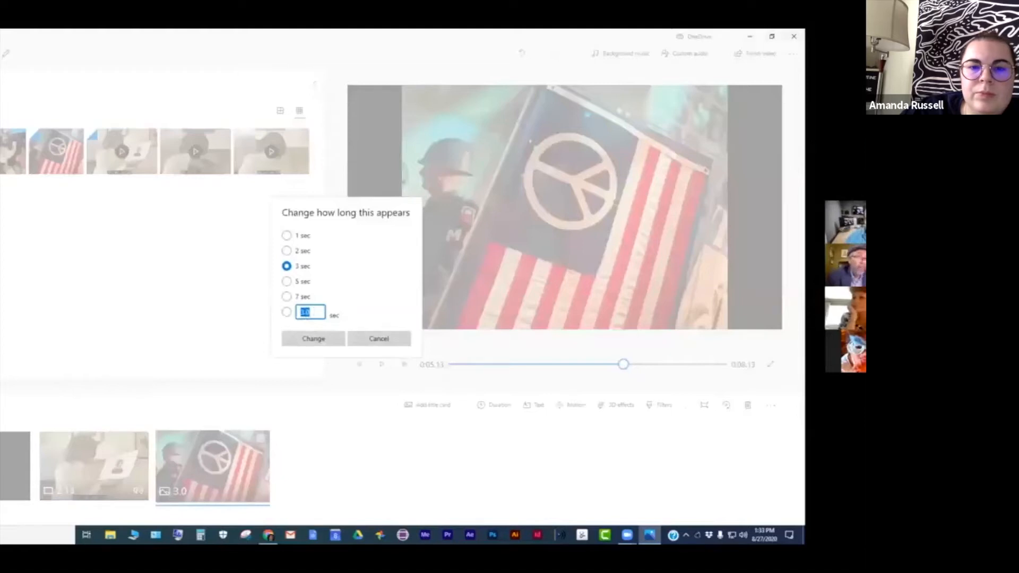
pyautogui.click(287, 282)
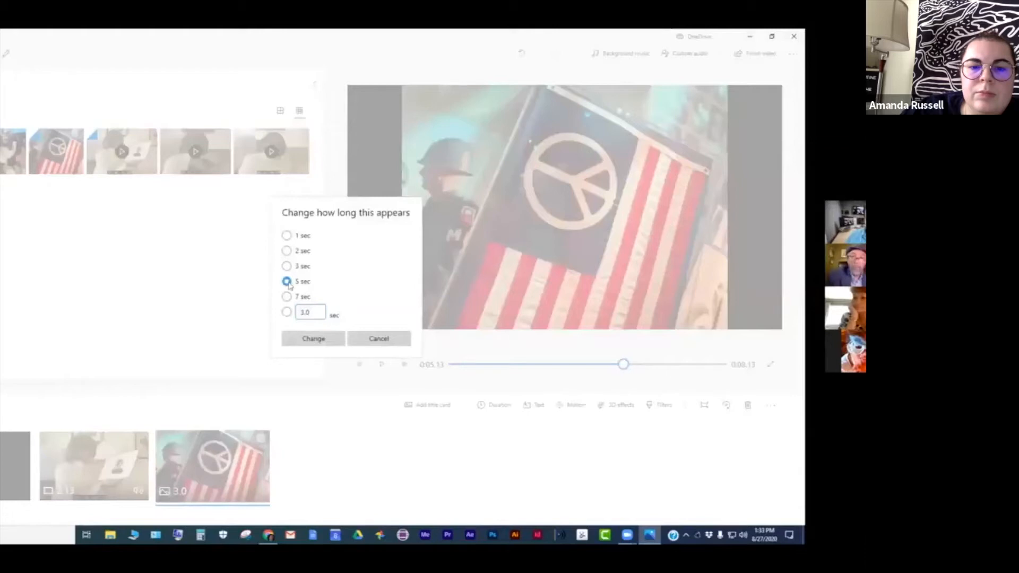
pyautogui.click(313, 339)
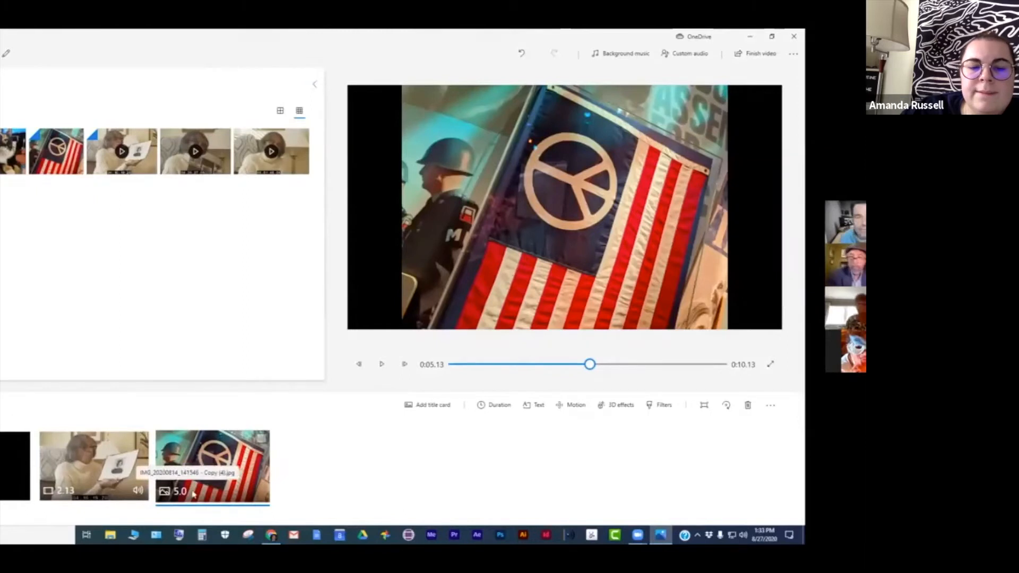
pyautogui.rightClick(207, 467)
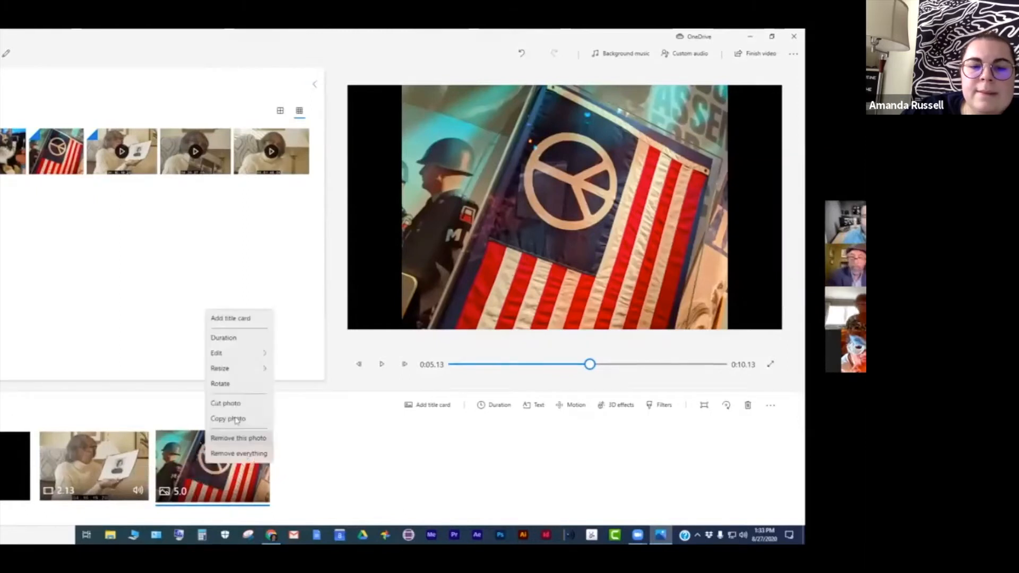
pyautogui.moveTo(247, 366)
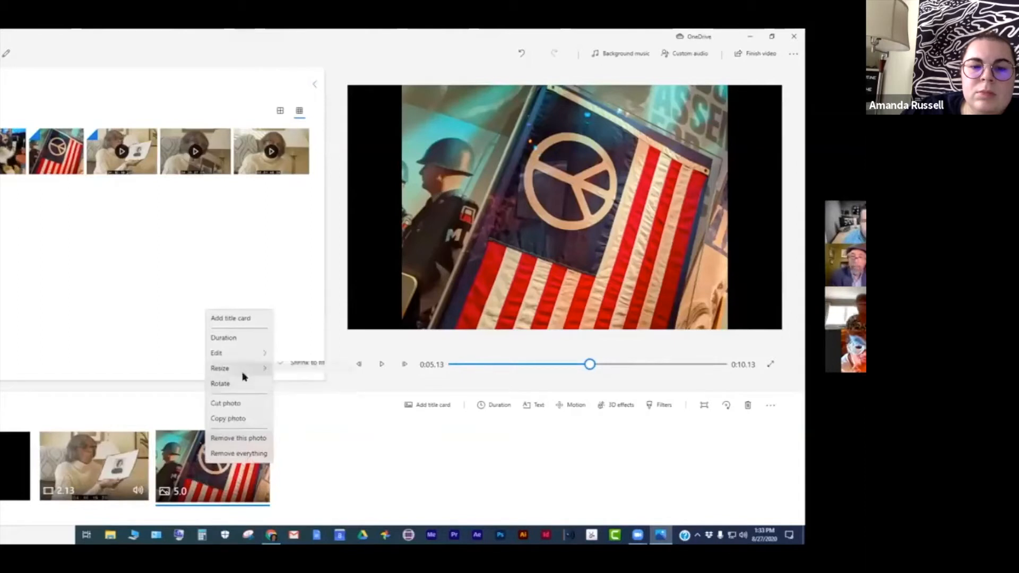
pyautogui.click(280, 464)
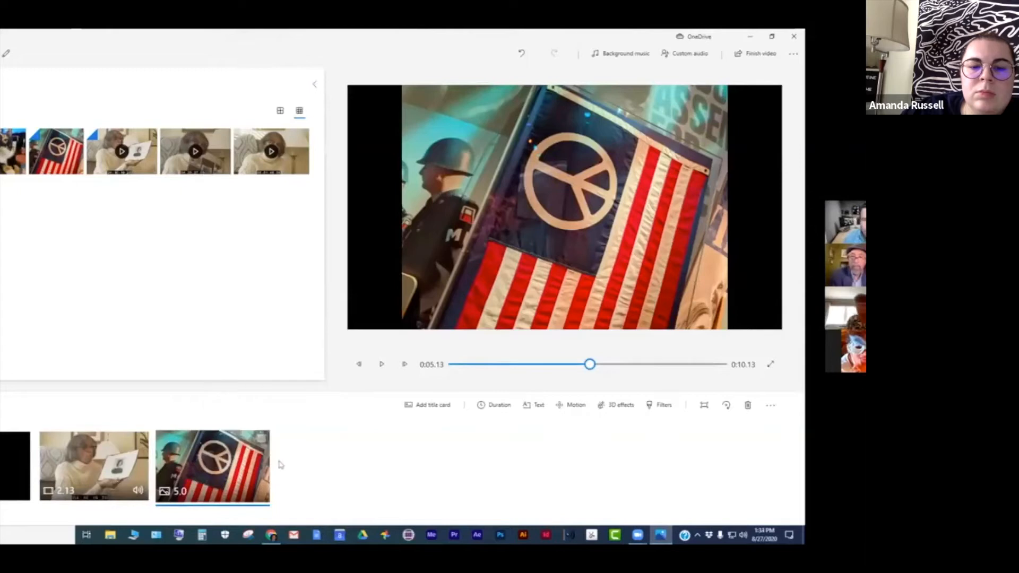
# - Apply the Zoom in center motion to the flag photo
pyautogui.click(579, 410)
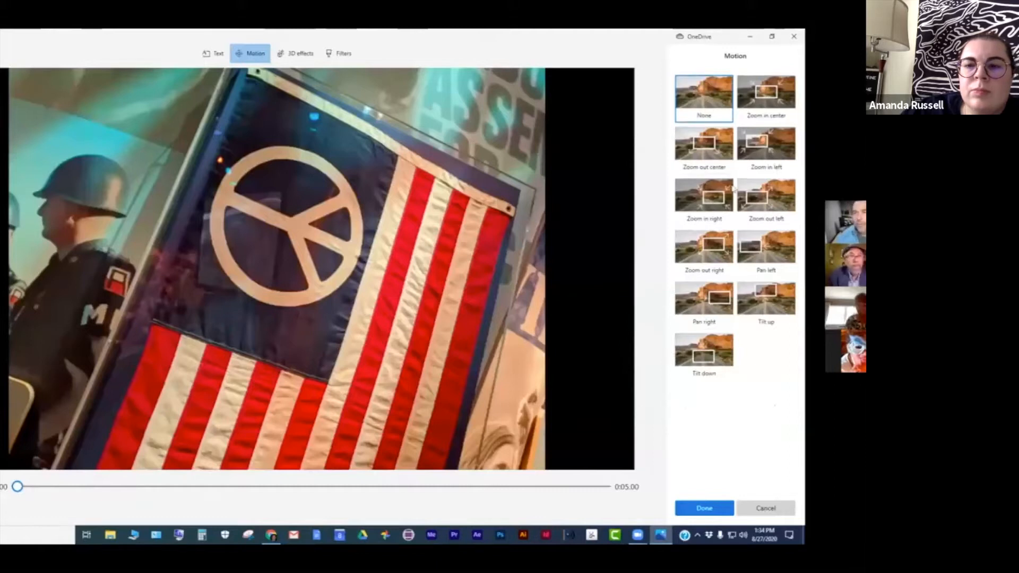
pyautogui.click(764, 95)
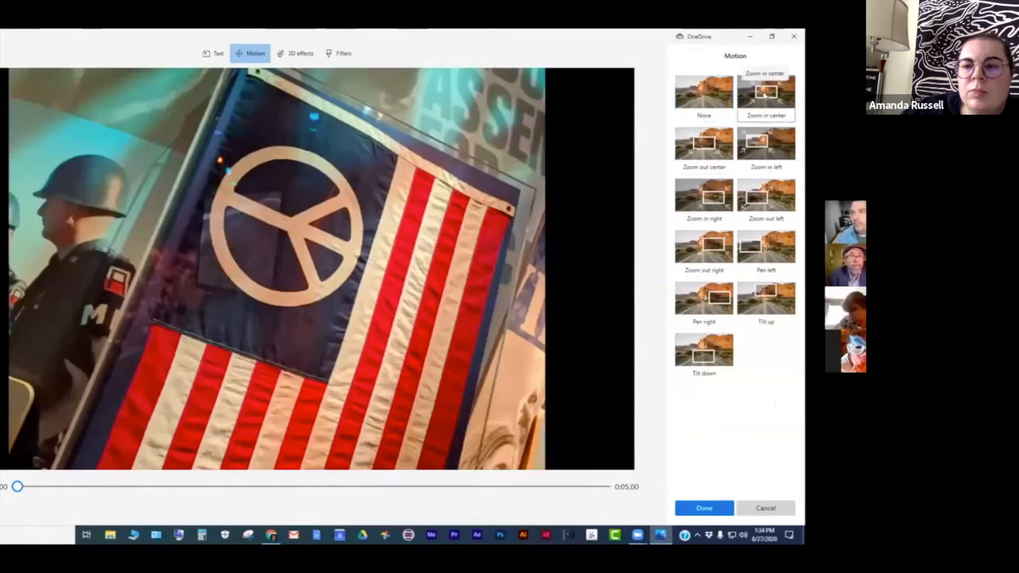
pyautogui.click(704, 508)
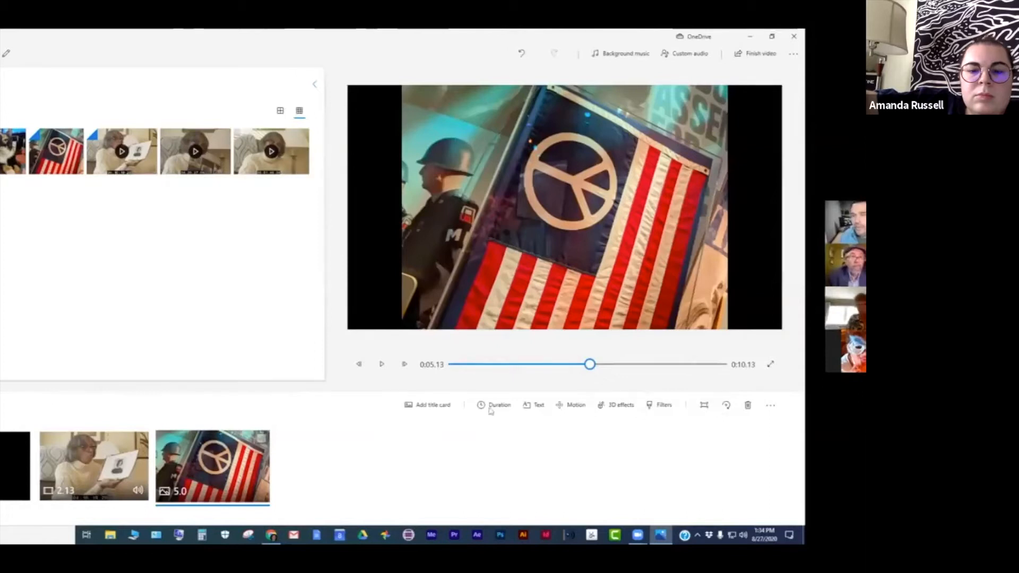
# - Review the available filters for the flag photo without applying one
pyautogui.click(663, 405)
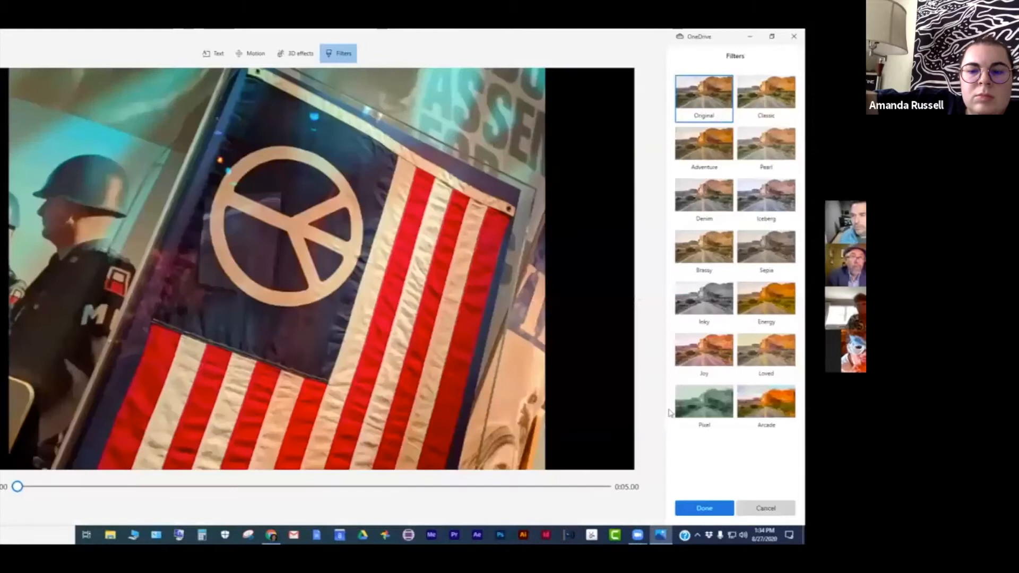
pyautogui.click(718, 508)
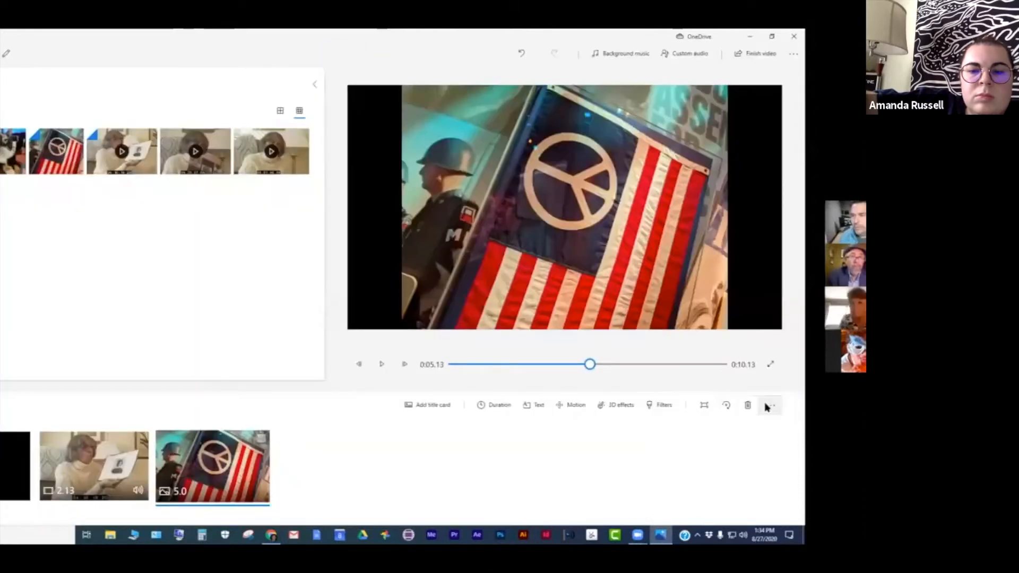
pyautogui.click(770, 405)
pyautogui.click(736, 466)
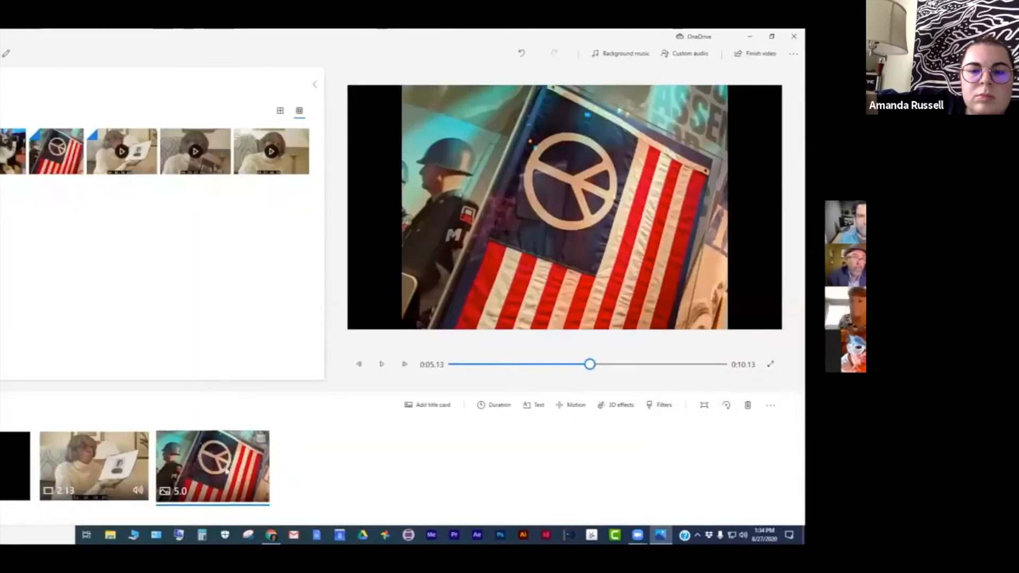
# - Resize the flag photo to remove its black bars
pyautogui.rightClick(225, 470)
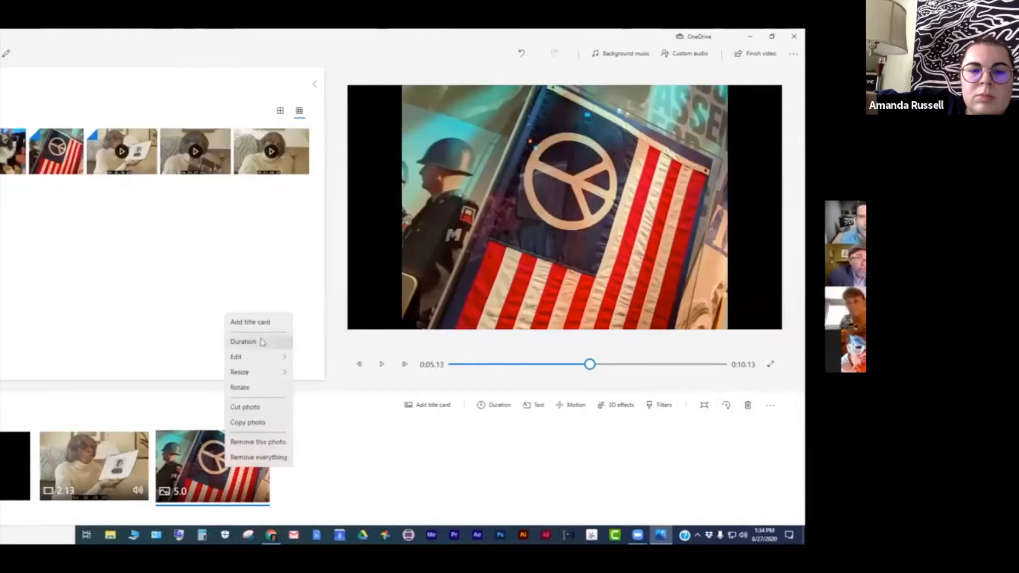
pyautogui.click(261, 424)
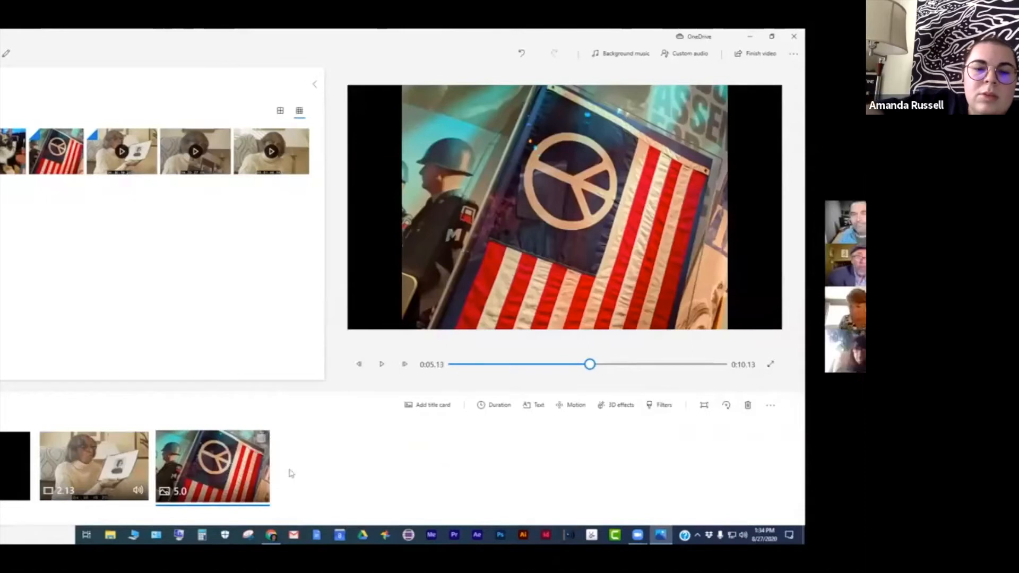
pyautogui.rightClick(291, 473)
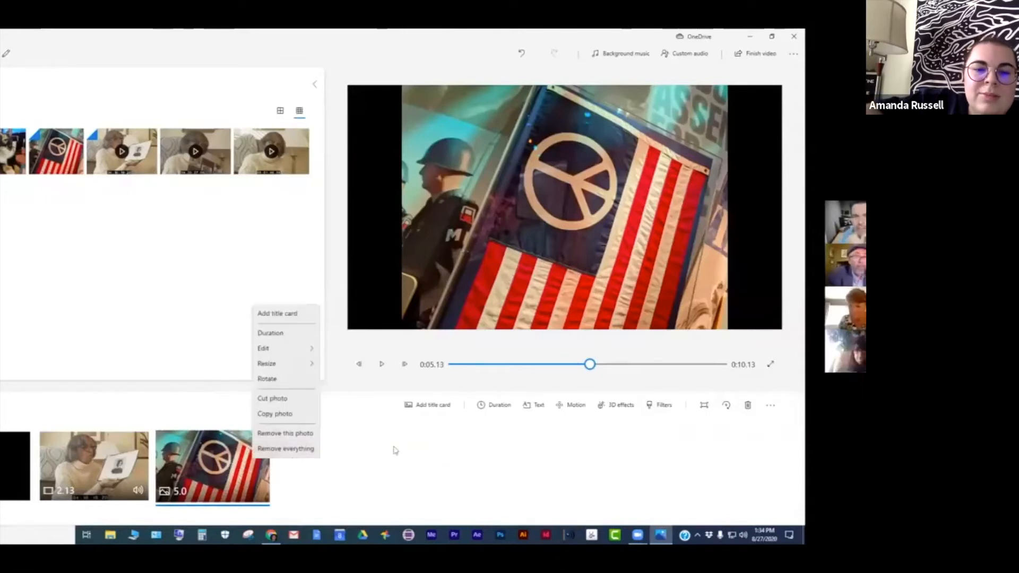
pyautogui.moveTo(291, 365)
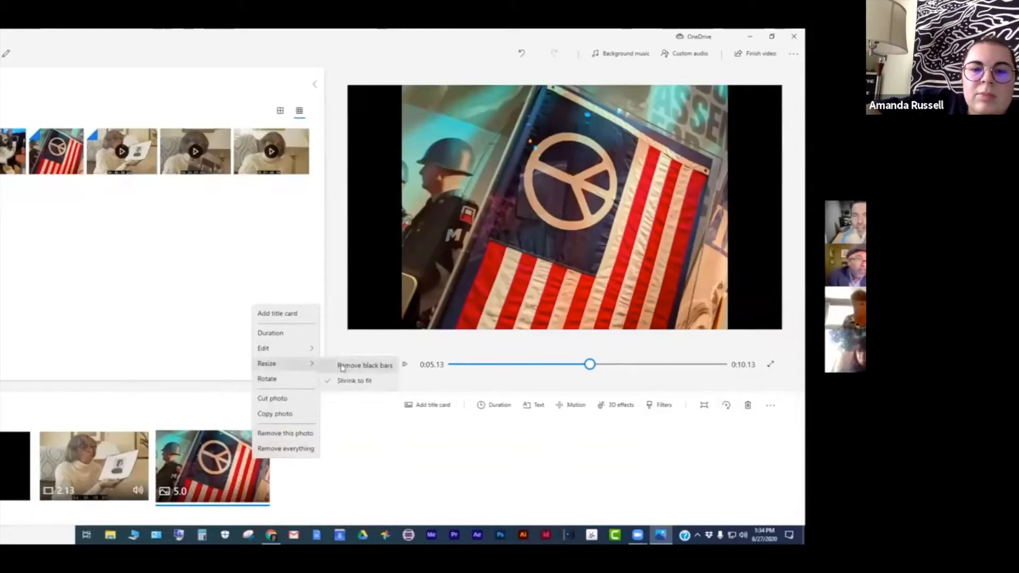
pyautogui.click(341, 366)
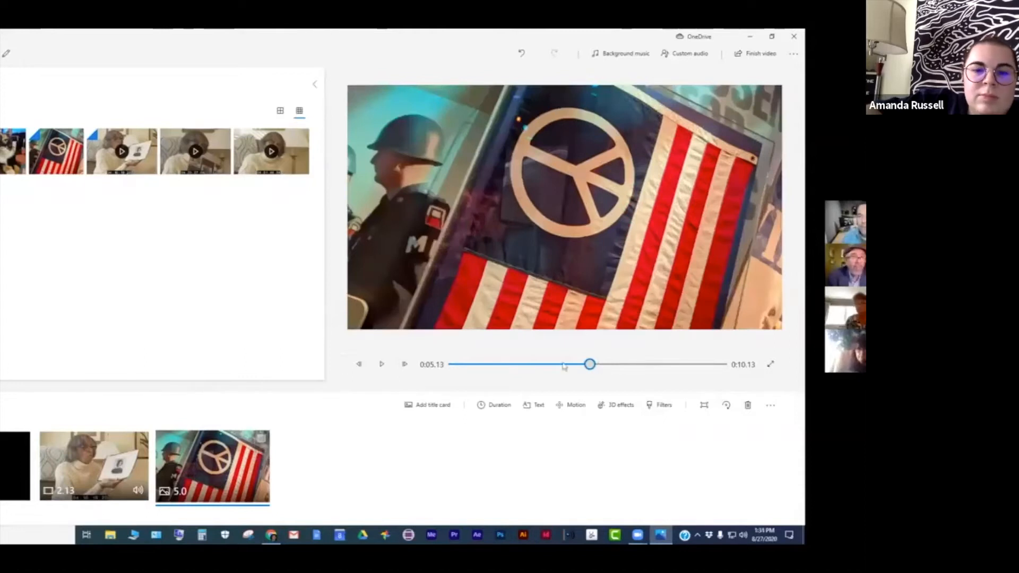
# - Play the project preview from the beginning
pyautogui.click(482, 365)
pyautogui.click(453, 365)
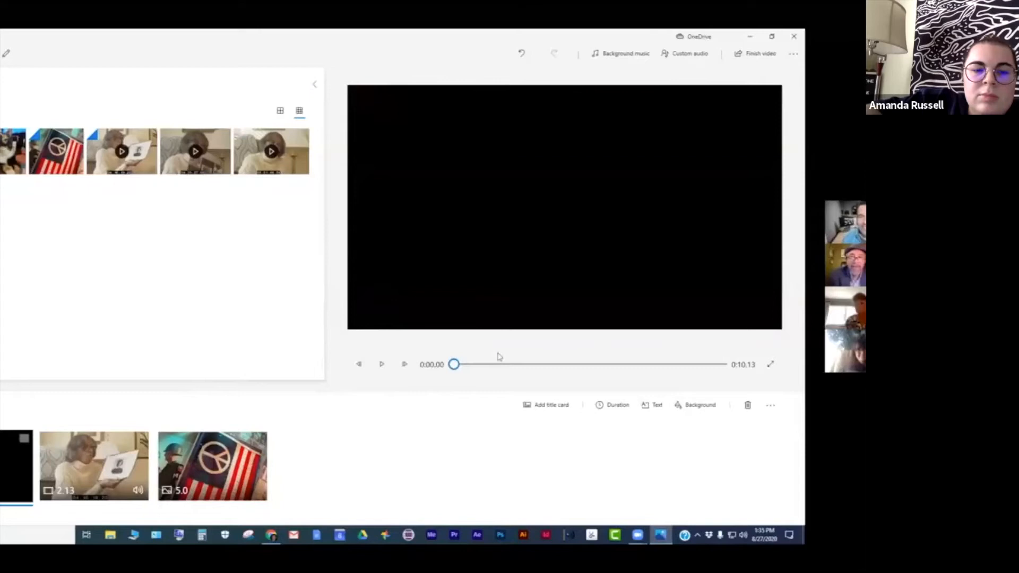
pyautogui.click(381, 365)
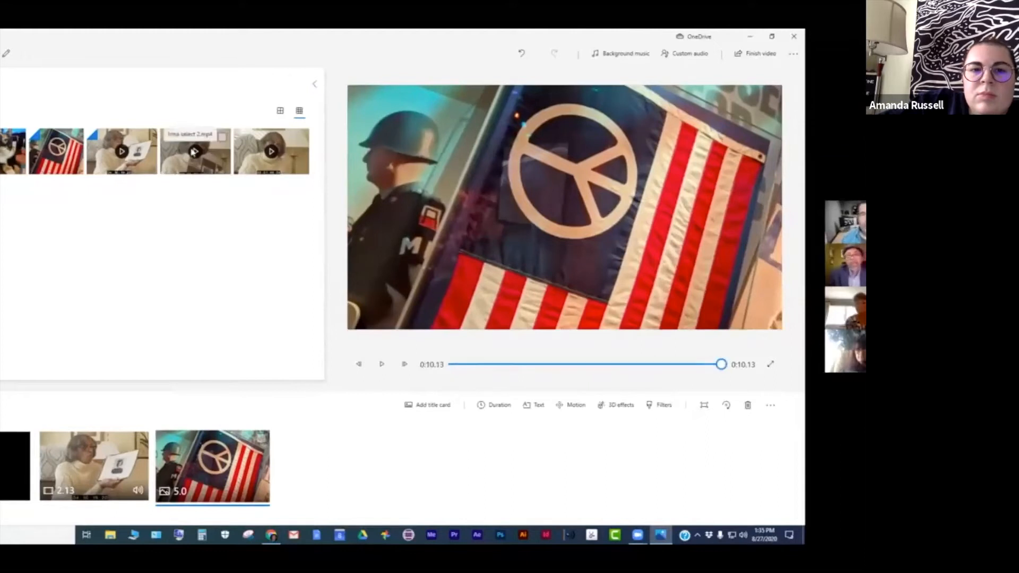
# - Add the photo-album clip after the flag photo and trim its end so it lasts about 0:10.33
pyautogui.moveTo(194, 152); pyautogui.dragTo(350, 477)
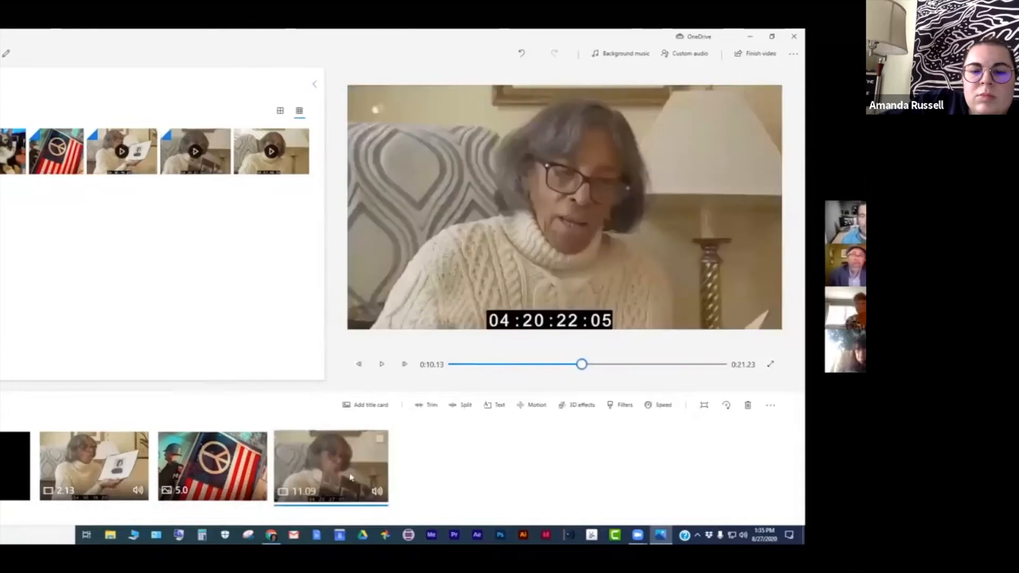
pyautogui.rightClick(318, 470)
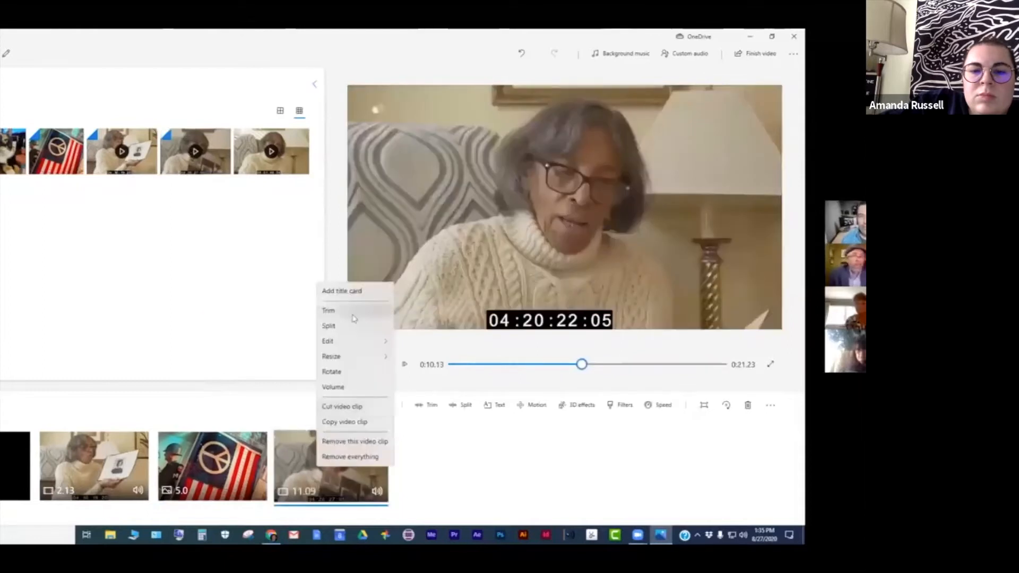
pyautogui.click(354, 315)
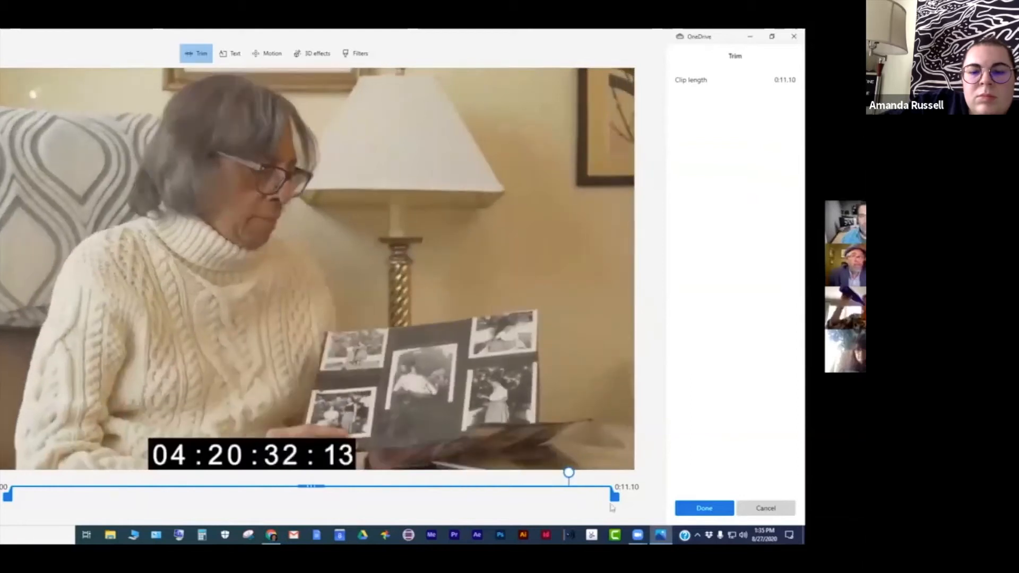
pyautogui.moveTo(613, 495); pyautogui.dragTo(580, 499)
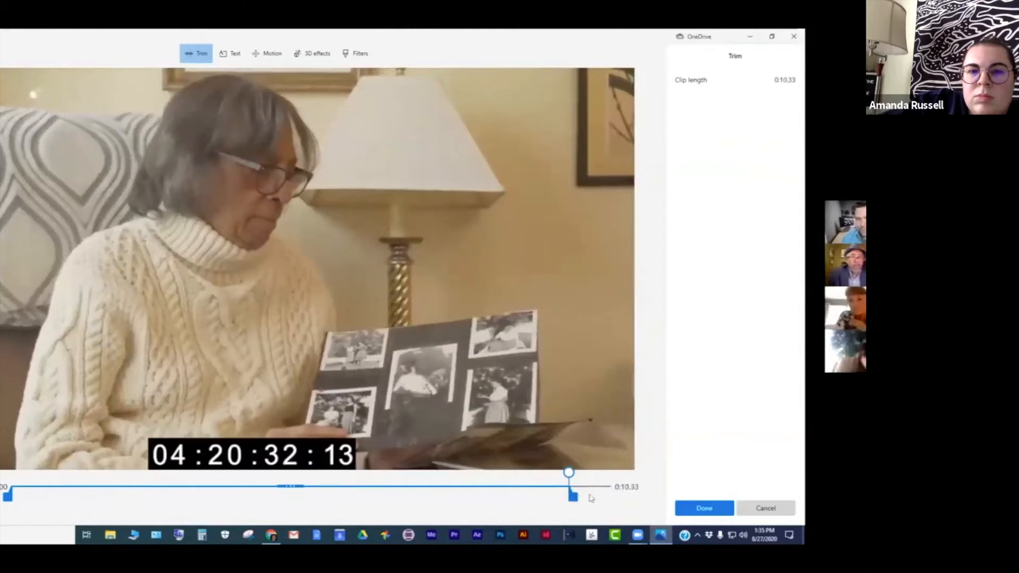
pyautogui.click(686, 509)
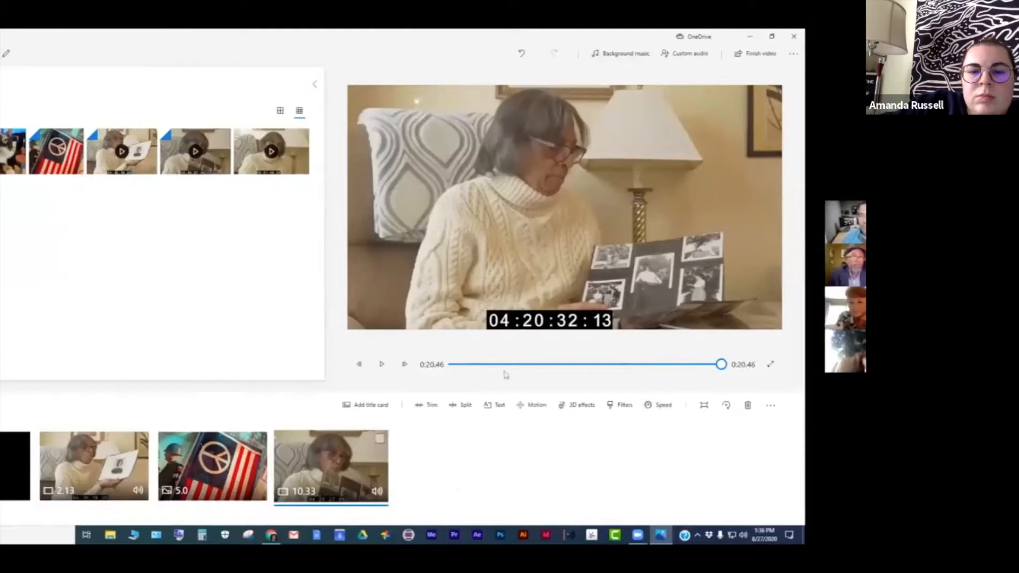
# - Play the project preview from the beginning to review the new clips
pyautogui.moveTo(722, 365); pyautogui.dragTo(453, 365)
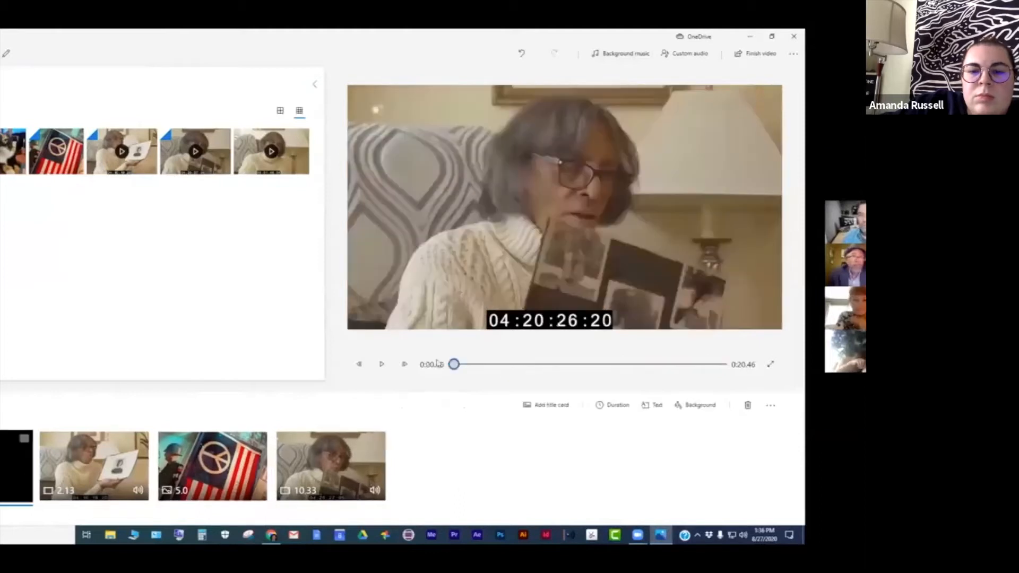
pyautogui.click(381, 365)
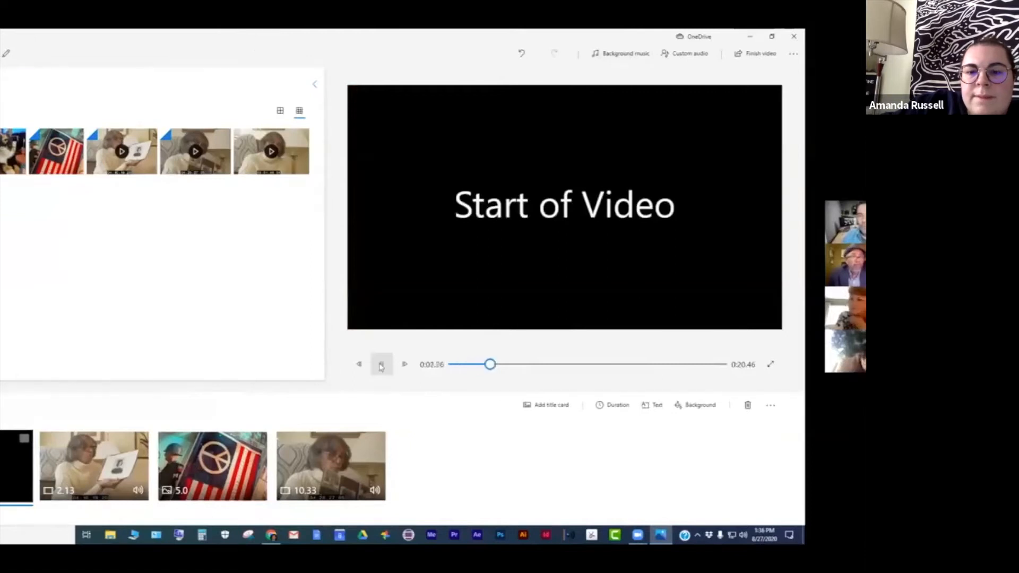
pyautogui.click(504, 365)
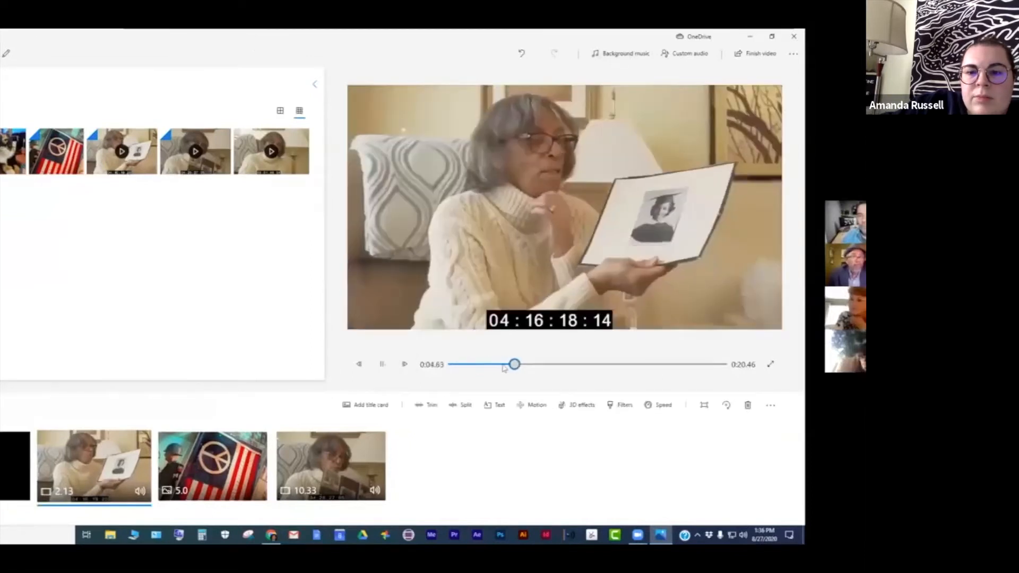
pyautogui.moveTo(504, 365); pyautogui.dragTo(447, 369)
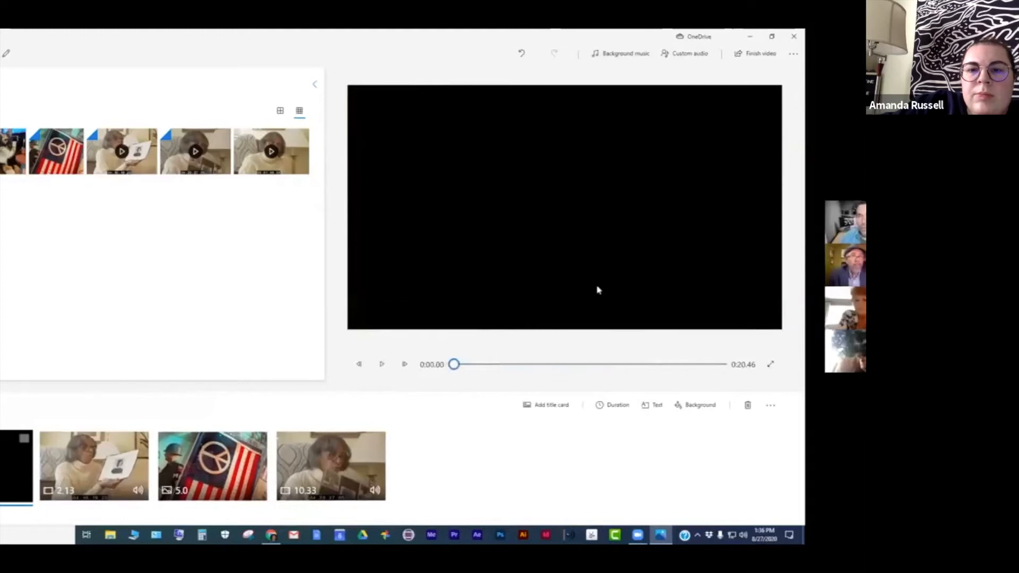
# - Add the Digital Horizon background music track and lower its music volume to about half
pyautogui.click(608, 56)
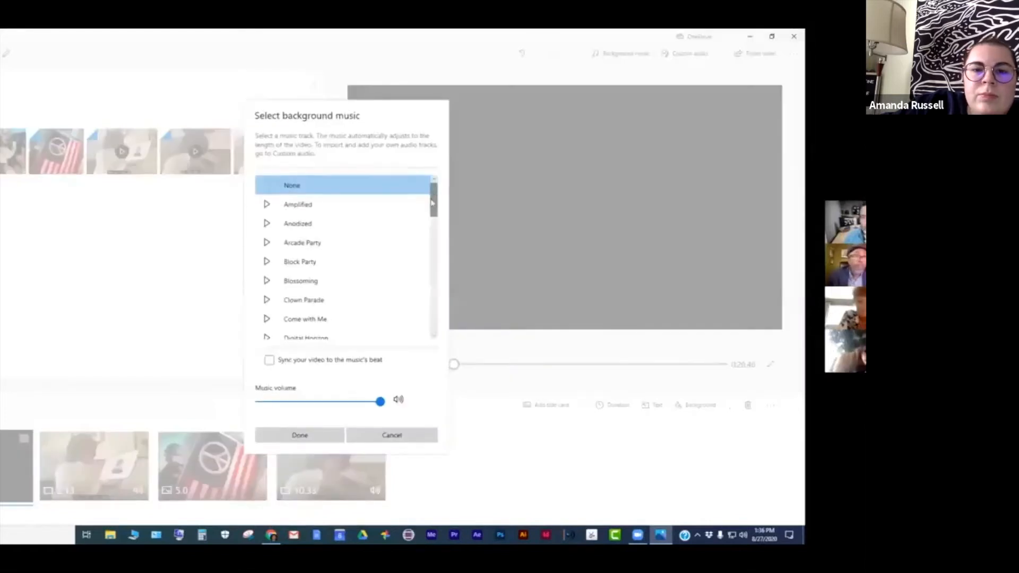
pyautogui.moveTo(431, 202); pyautogui.dragTo(430, 225)
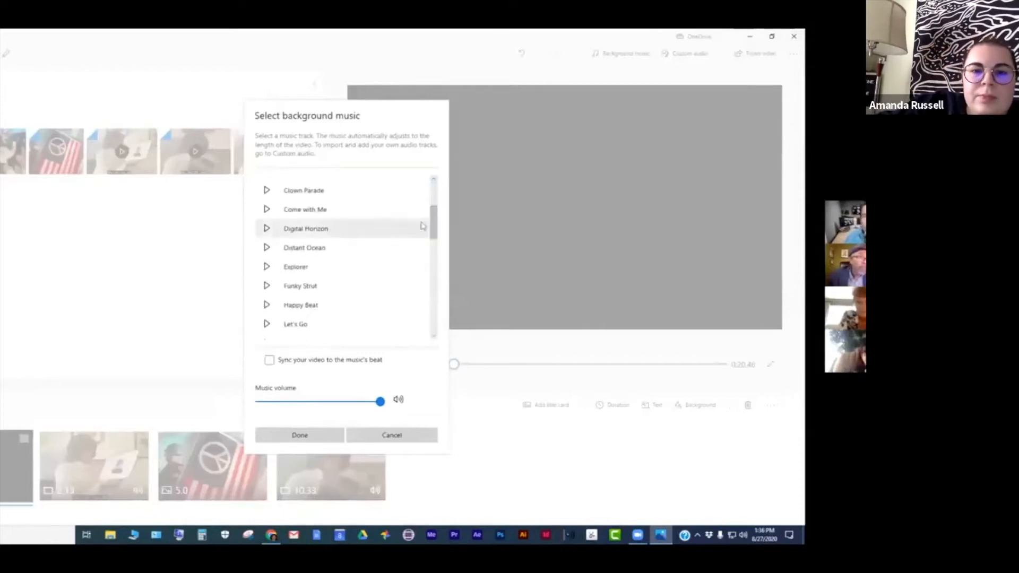
pyautogui.click(333, 230)
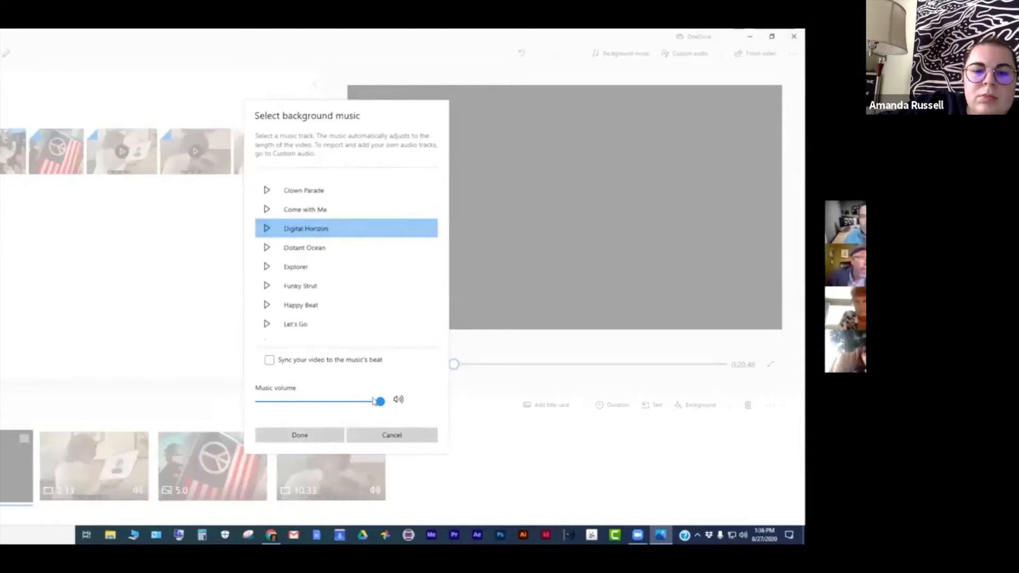
pyautogui.moveTo(375, 401); pyautogui.dragTo(381, 403)
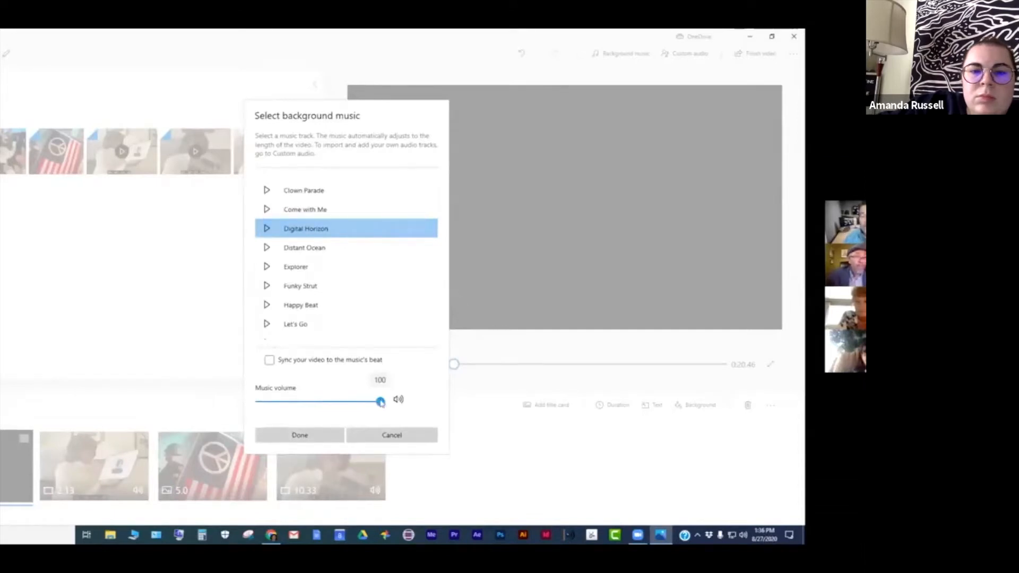
pyautogui.moveTo(381, 403); pyautogui.dragTo(308, 404)
pyautogui.click(304, 435)
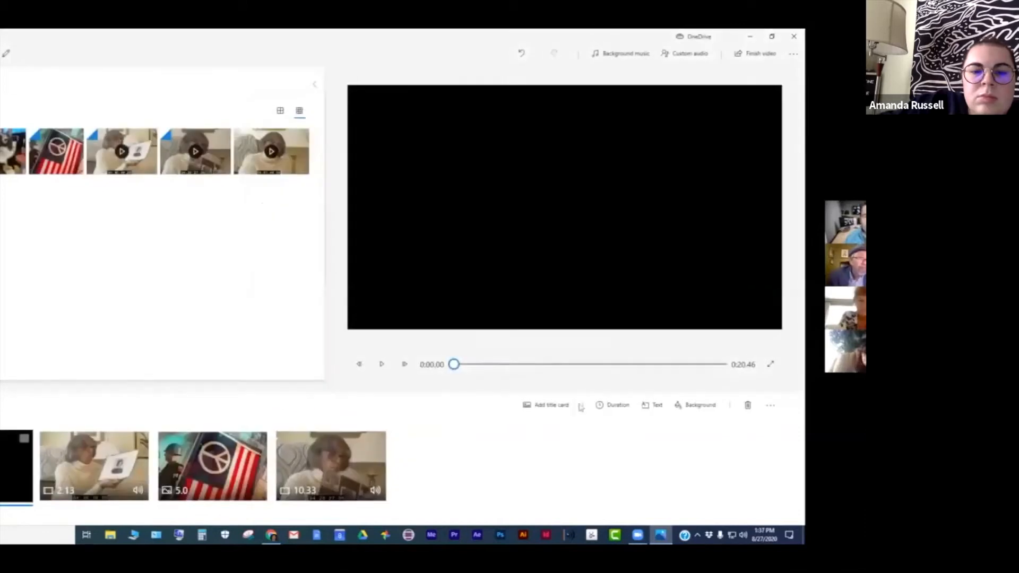
# - Play and scrub through the project preview to hear the background music
pyautogui.click(382, 364)
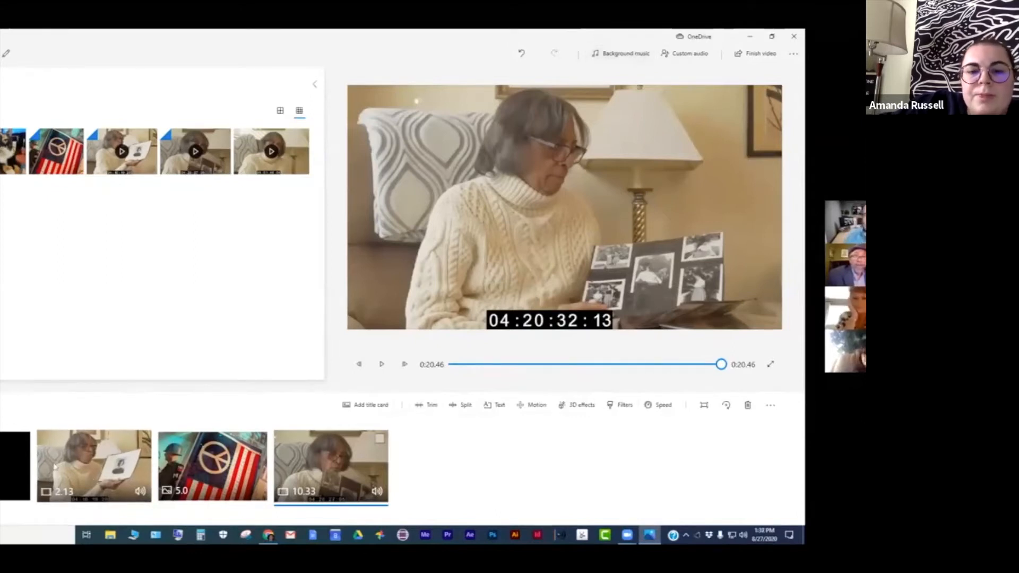
pyautogui.click(13, 467)
pyautogui.moveTo(454, 364); pyautogui.dragTo(479, 364)
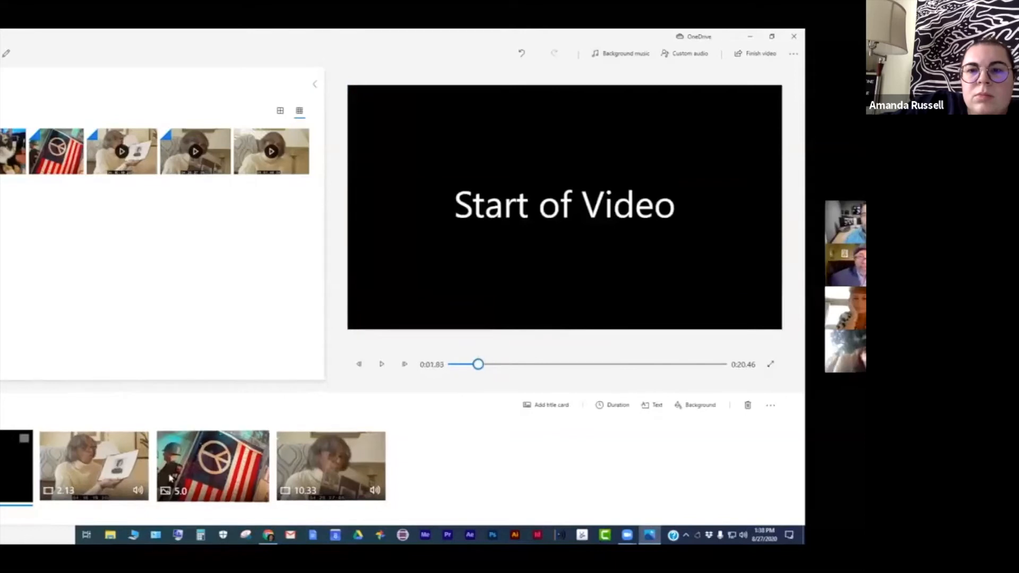
pyautogui.moveTo(478, 364); pyautogui.dragTo(639, 363)
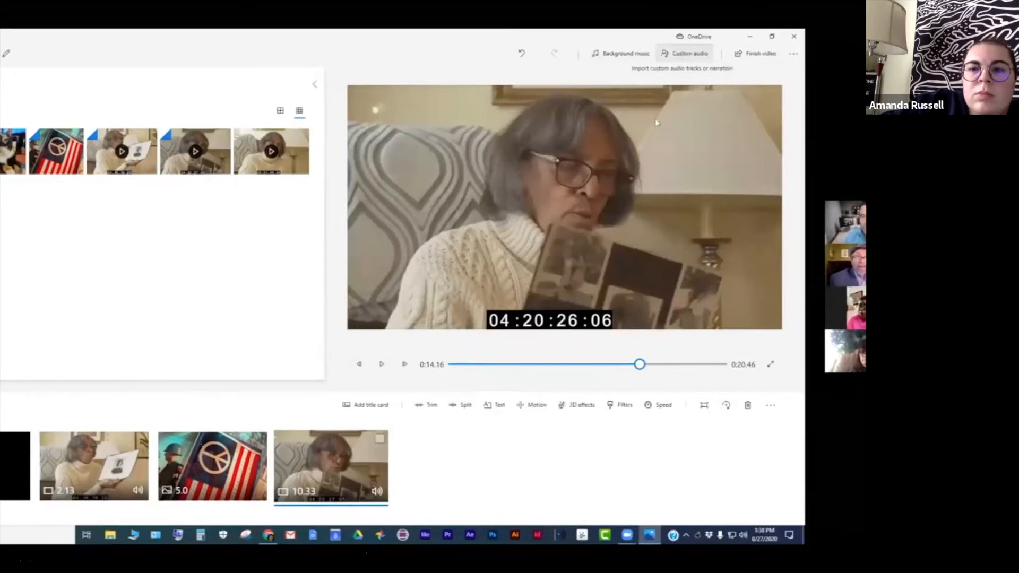
# - Remove the background music by setting it back to None
pyautogui.click(625, 55)
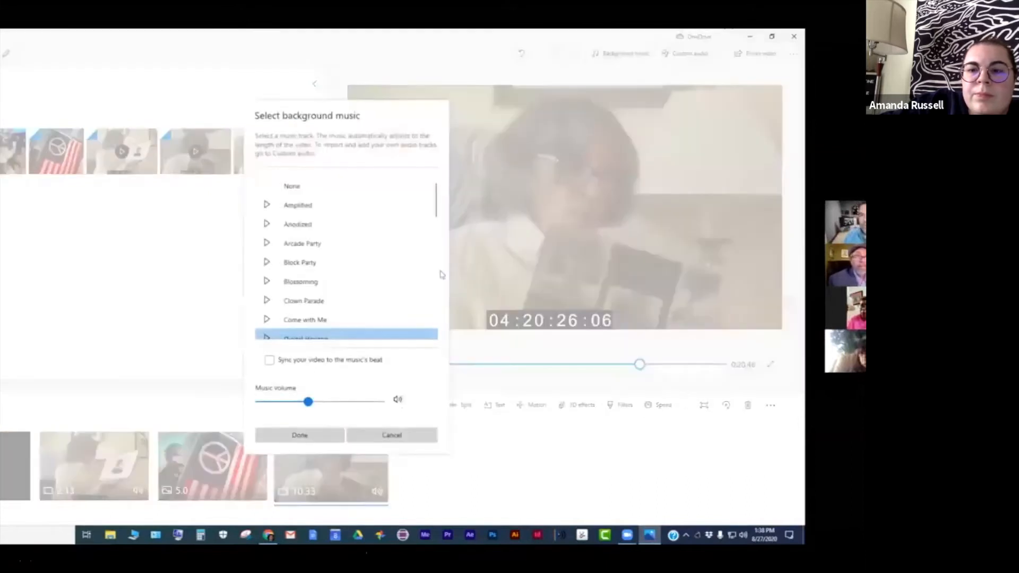
pyautogui.moveTo(434, 204); pyautogui.dragTo(432, 174)
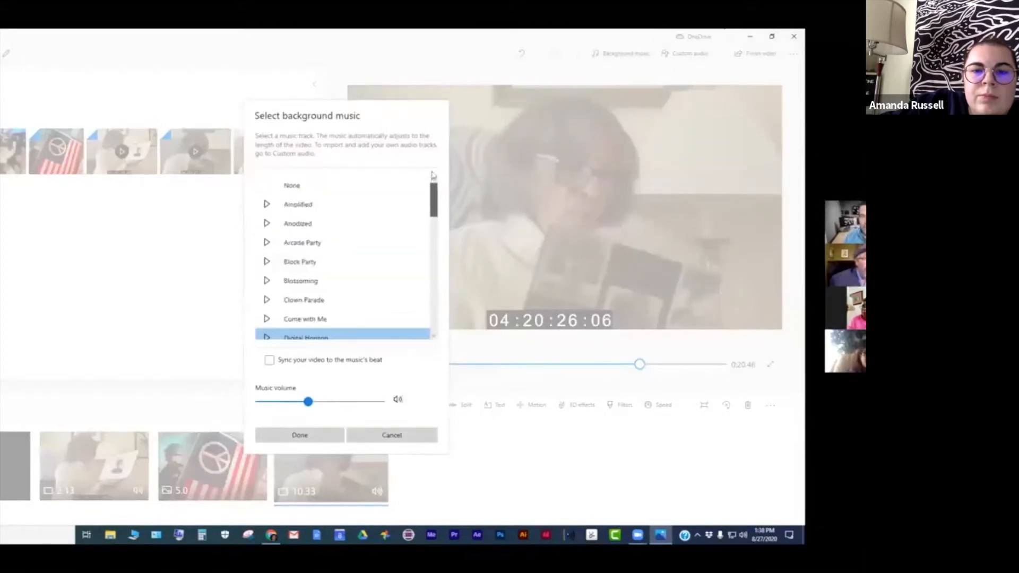
pyautogui.click(300, 186)
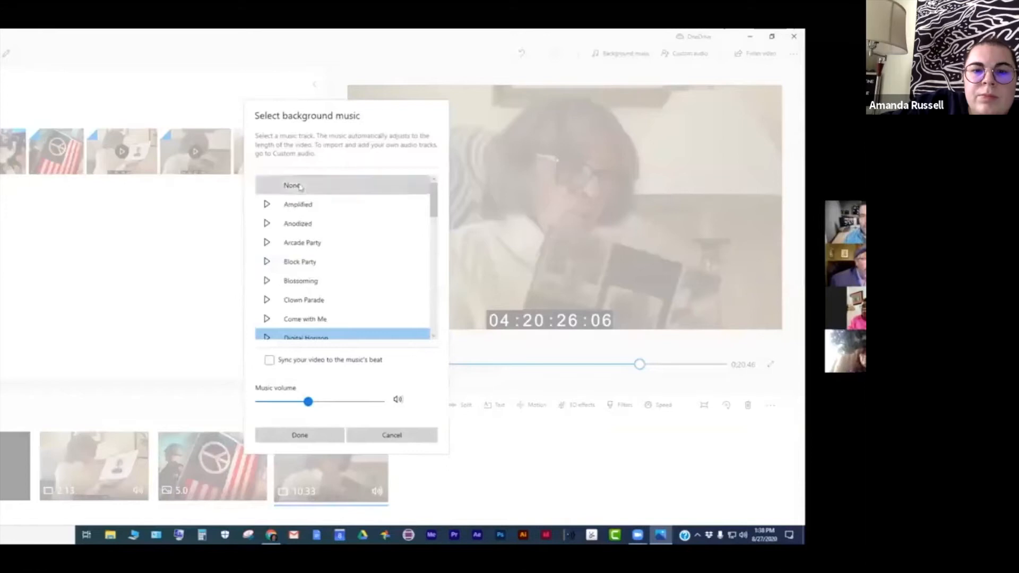
pyautogui.click(300, 436)
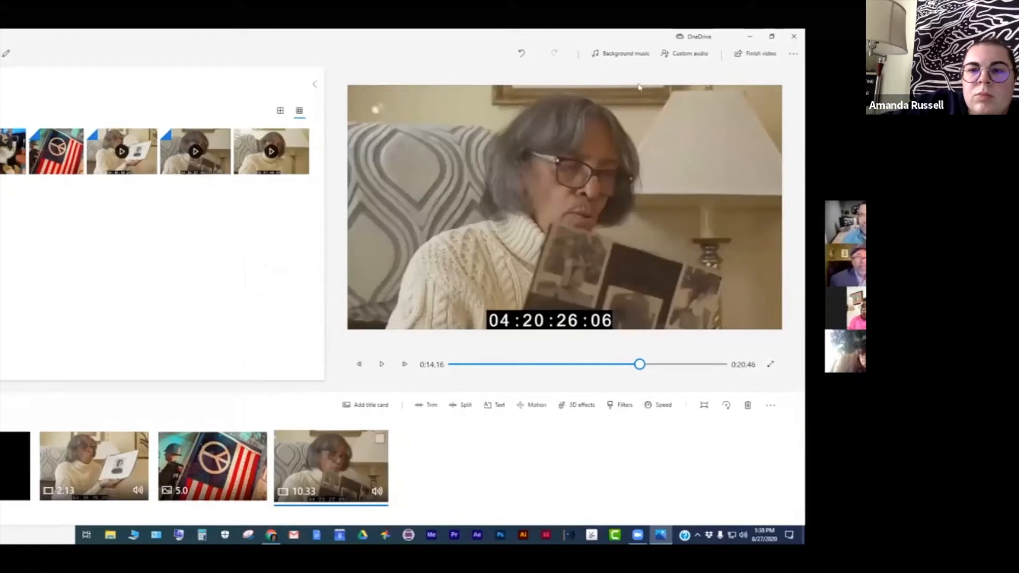
# - Add the custom audio file Chad_Crouch_-_Moonrise_1.wav from the Assets for SHARE video demo folder
pyautogui.click(687, 55)
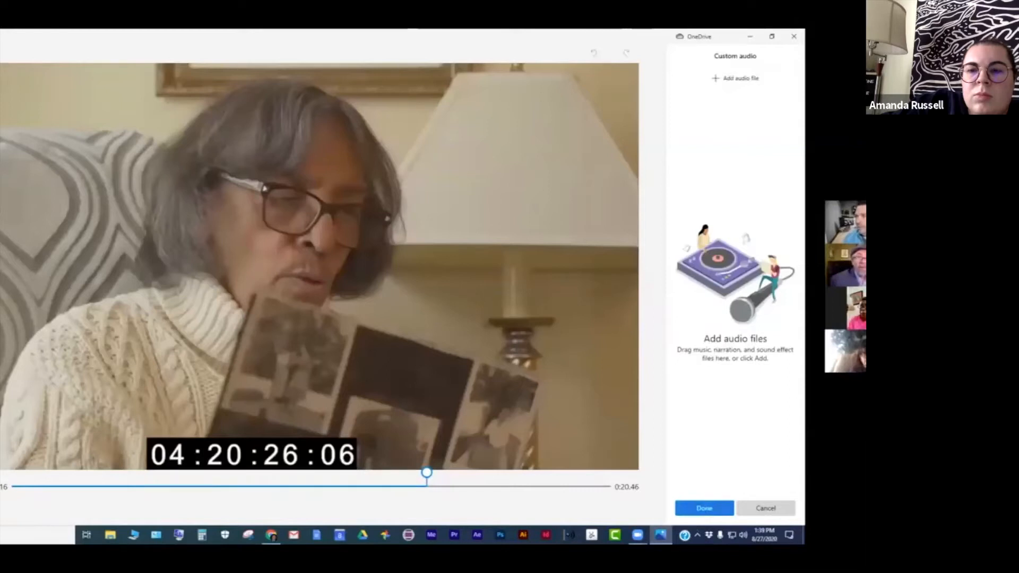
pyautogui.click(110, 535)
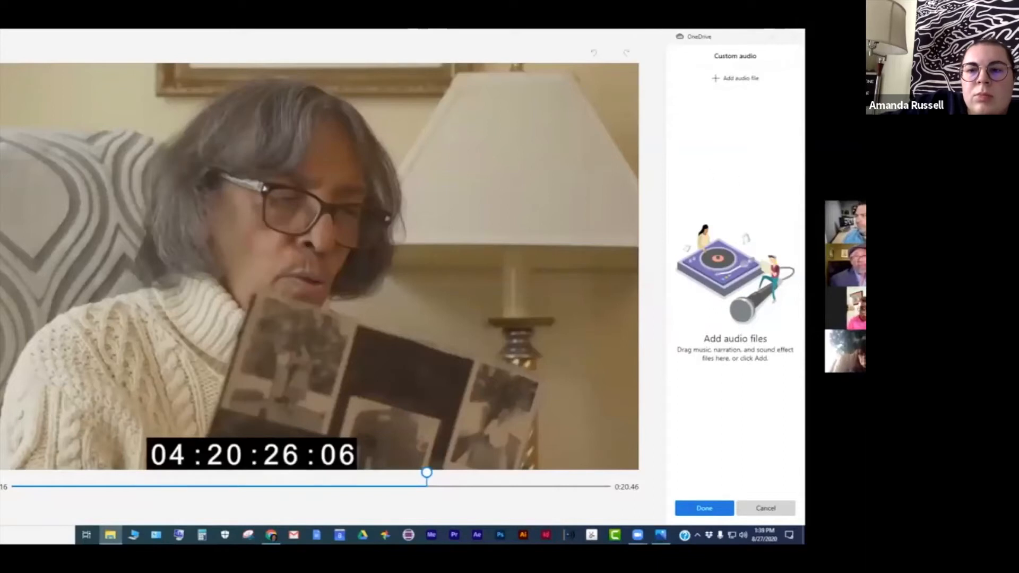
pyautogui.click(732, 79)
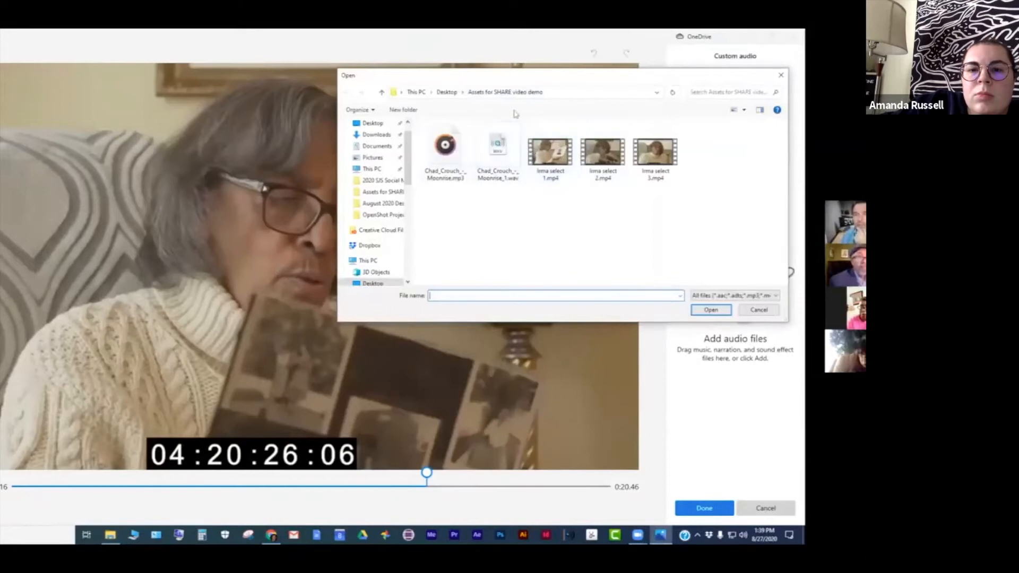
pyautogui.click(499, 151)
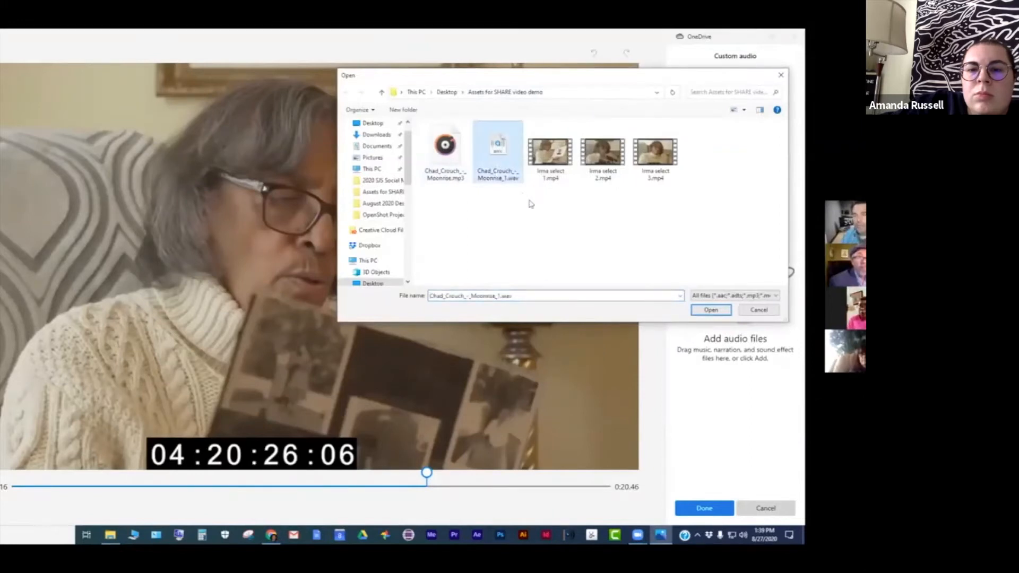
pyautogui.click(712, 311)
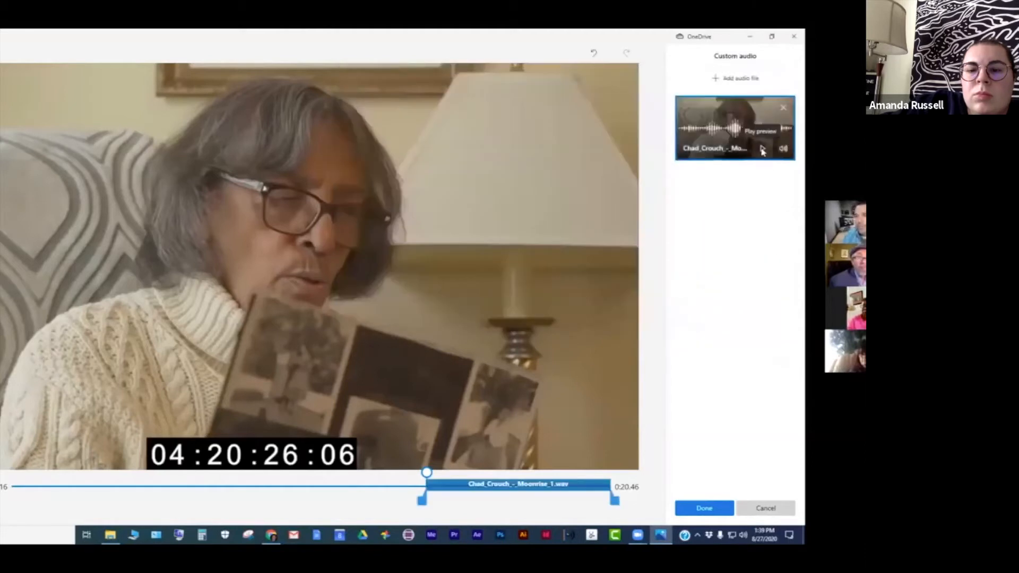
# - Lower the volume of the Moonrise custom audio track
pyautogui.click(783, 150)
pyautogui.moveTo(766, 148); pyautogui.dragTo(722, 150)
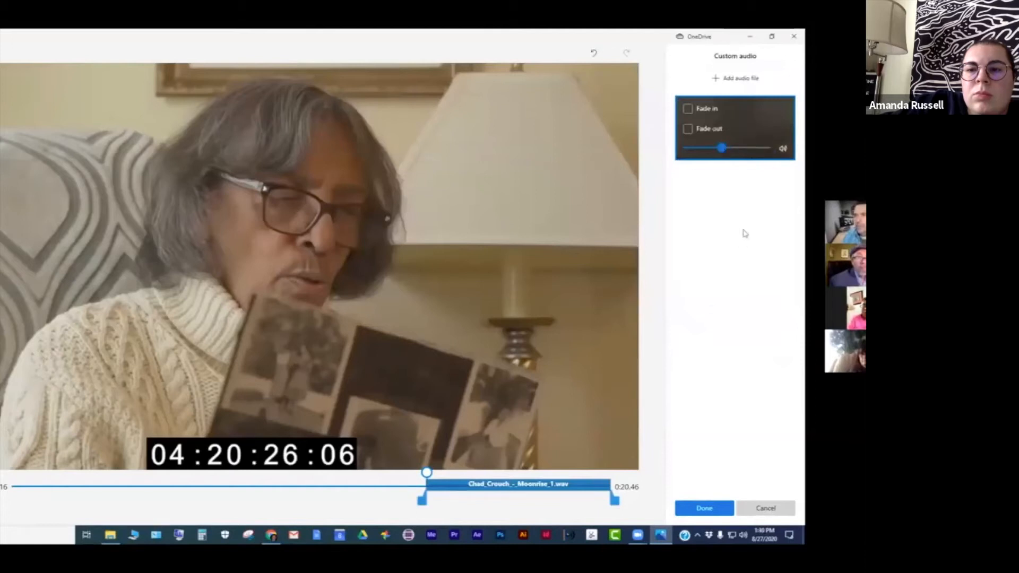
pyautogui.click(746, 178)
pyautogui.click(762, 149)
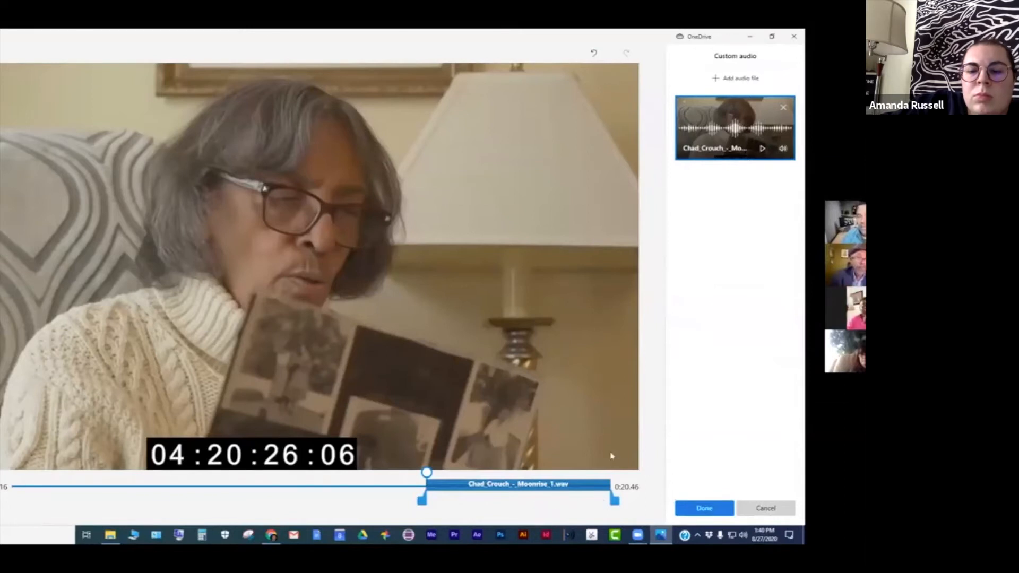
# - Stretch the Moonrise audio track to span the whole video from start to end, then confirm the custom audio
pyautogui.click(705, 509)
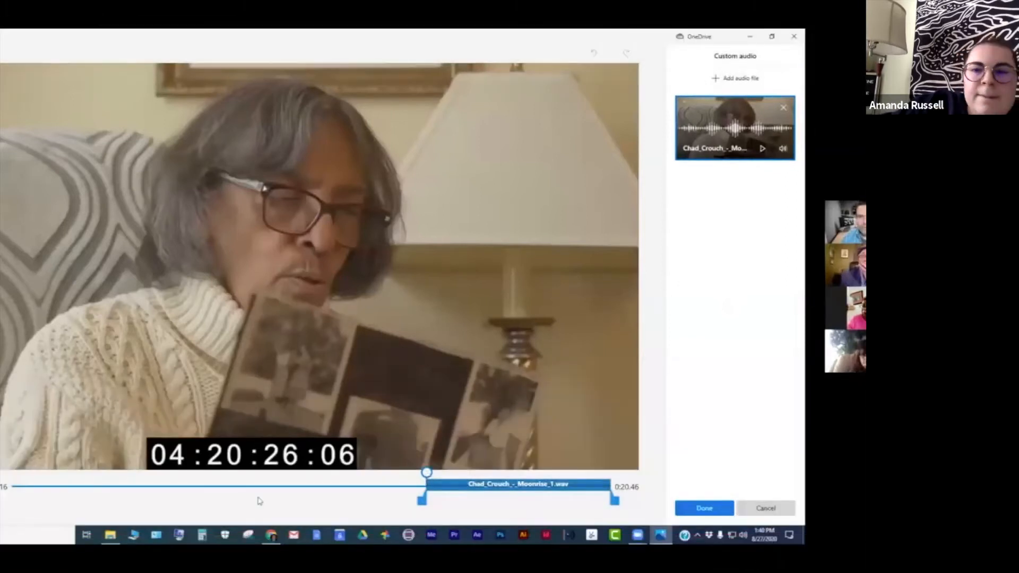
pyautogui.moveTo(422, 500); pyautogui.dragTo(67, 479)
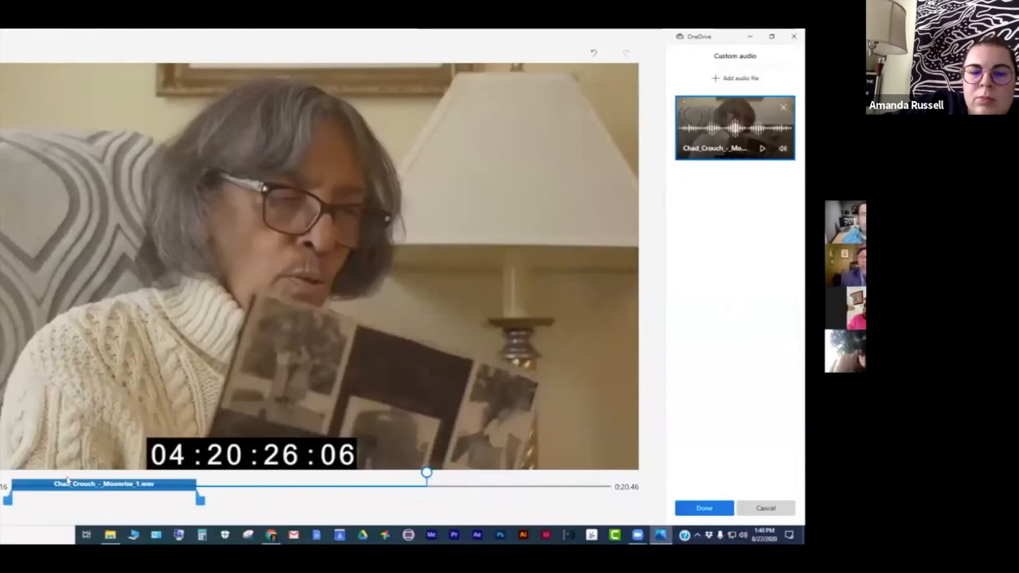
pyautogui.moveTo(198, 483); pyautogui.dragTo(616, 491)
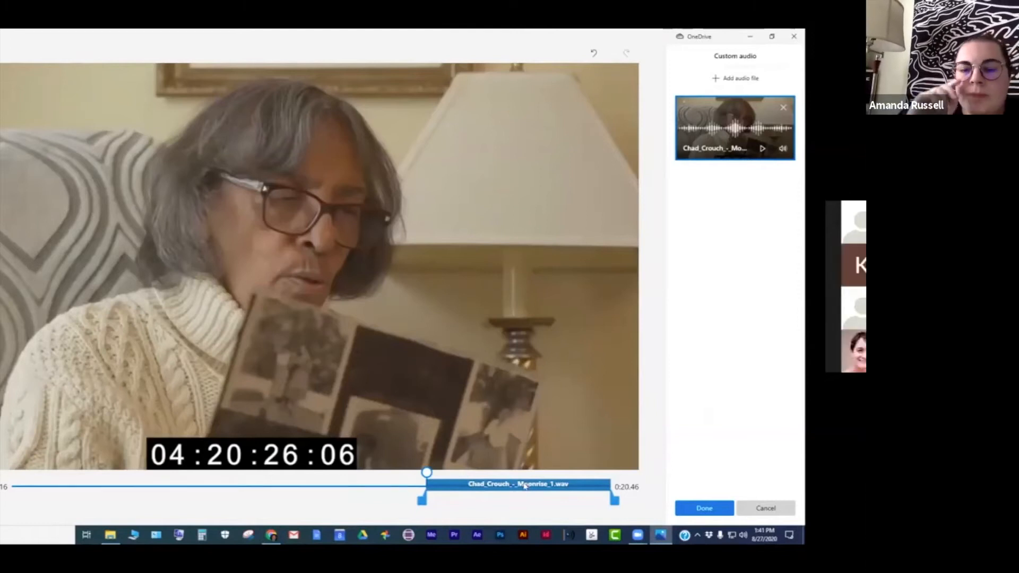
pyautogui.moveTo(525, 486); pyautogui.dragTo(110, 481)
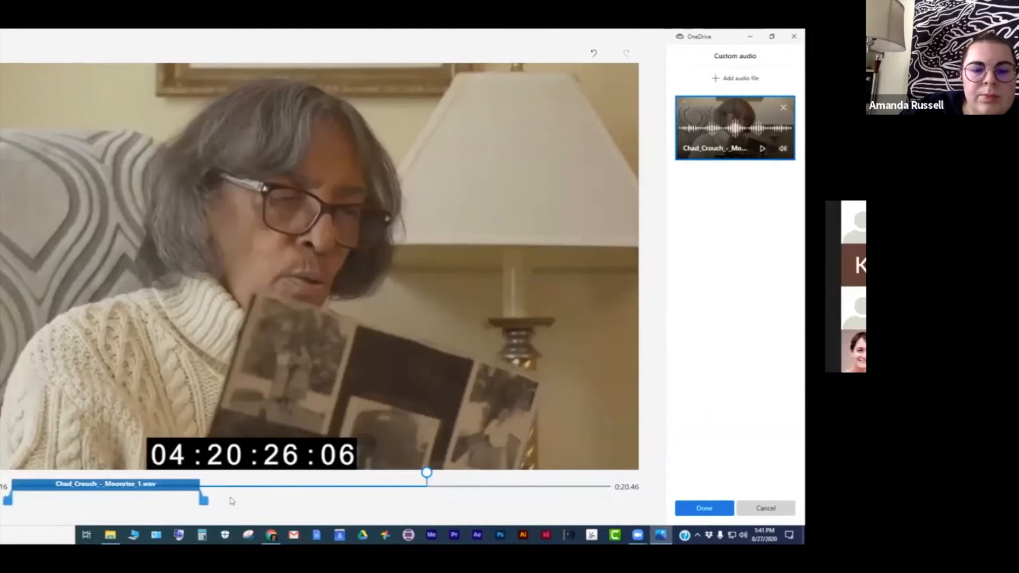
pyautogui.moveTo(204, 500); pyautogui.dragTo(625, 489)
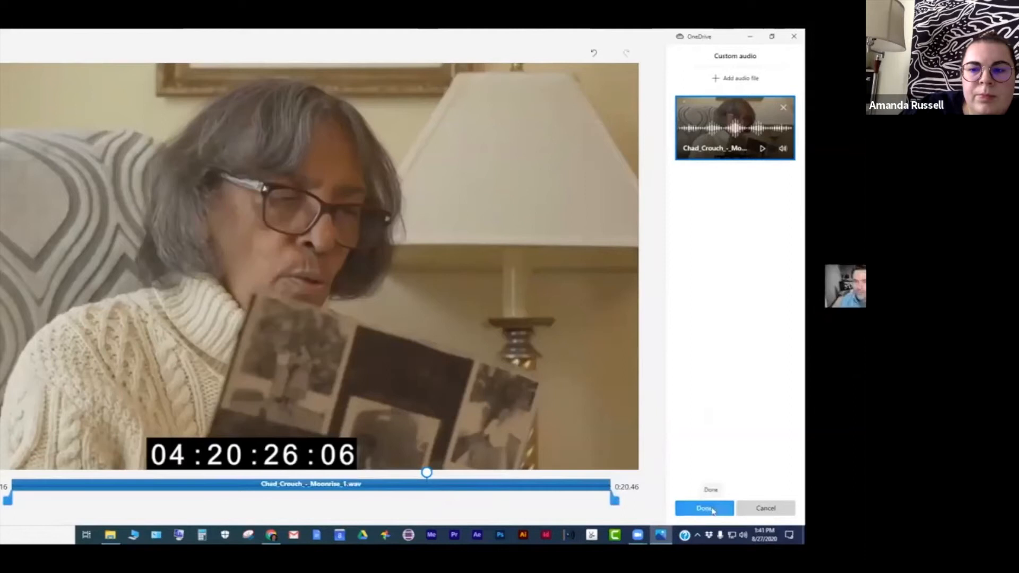
pyautogui.click(704, 509)
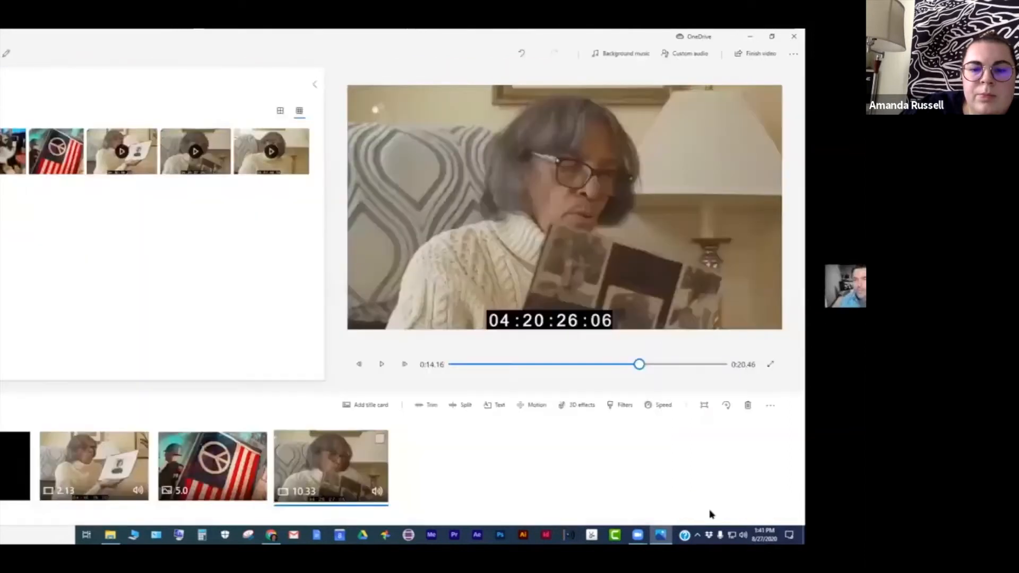
# - Play the project preview from the beginning to hear the custom audio
pyautogui.moveTo(567, 377); pyautogui.dragTo(435, 375)
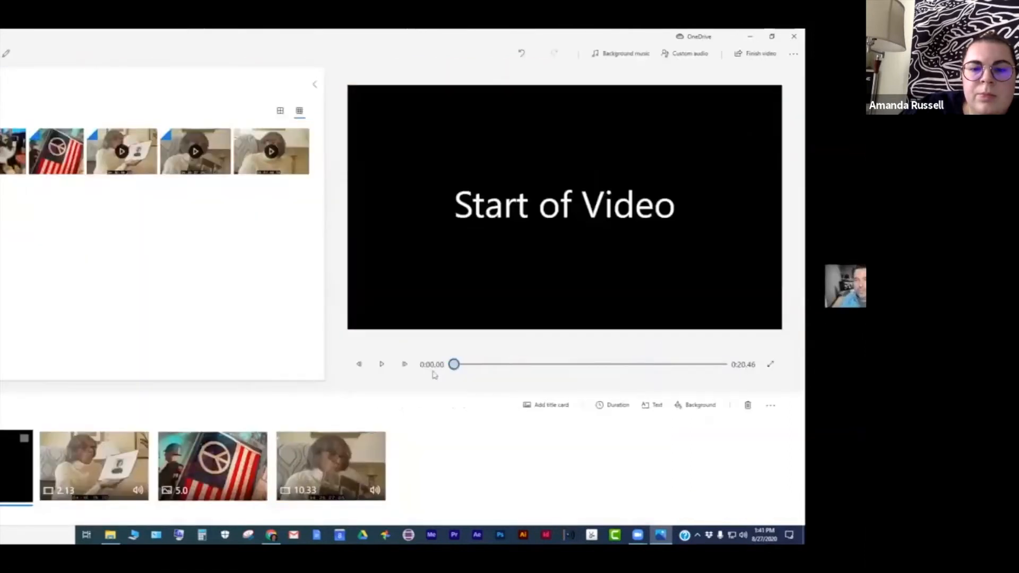
pyautogui.click(382, 364)
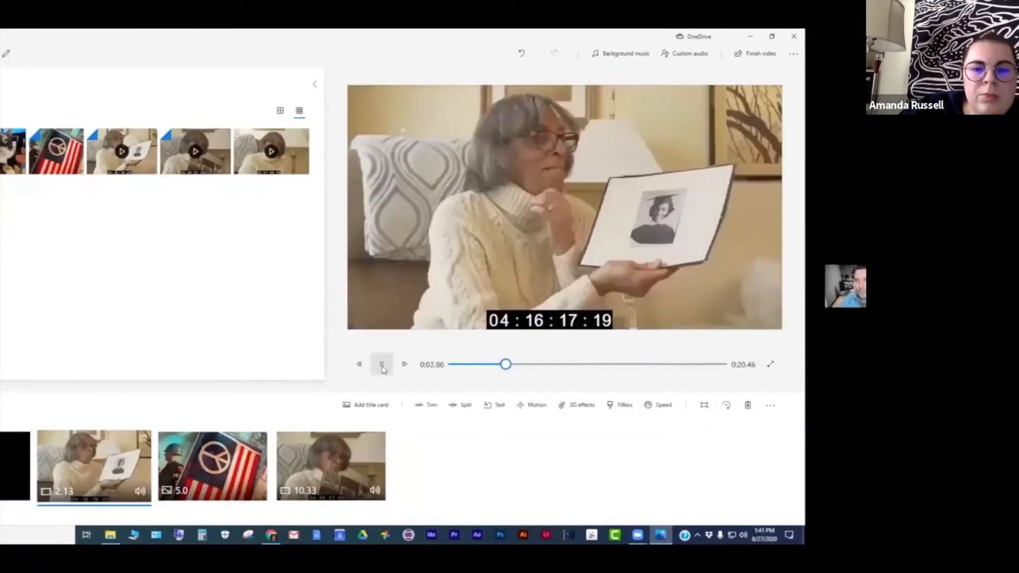
pyautogui.click(382, 365)
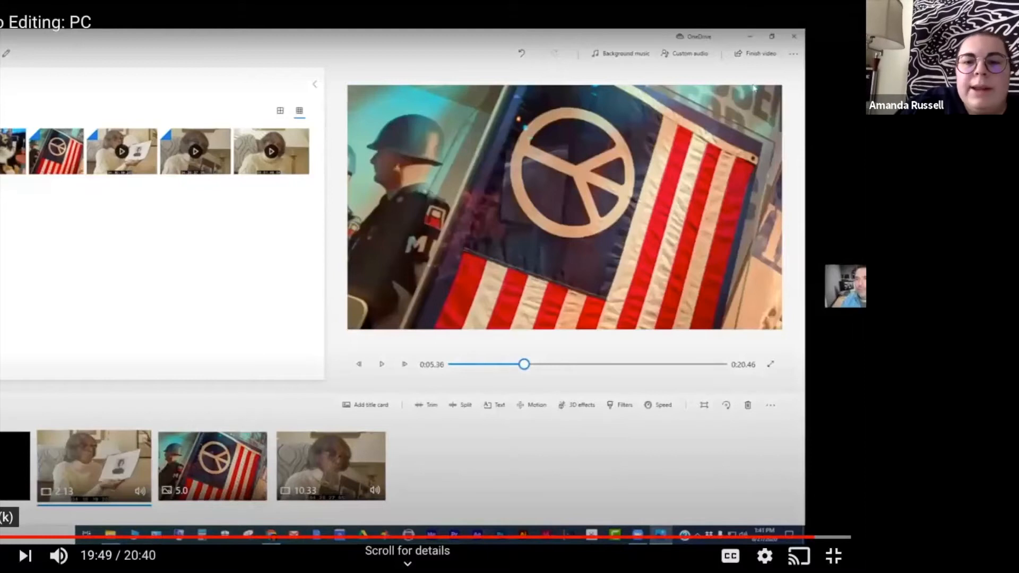
pyautogui.press('Escape')
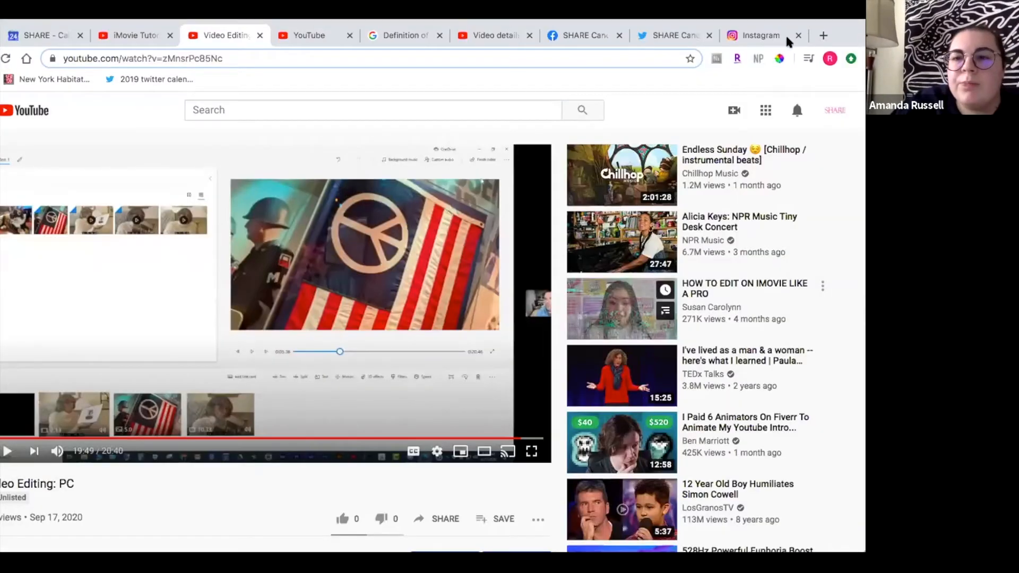
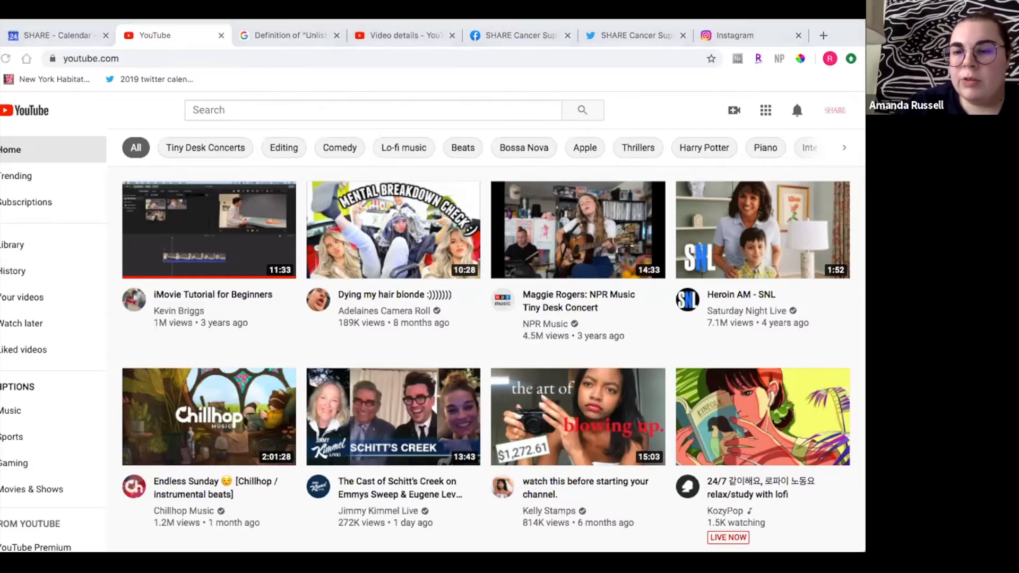
# - Start a new video upload from the YouTube home page
pyautogui.moveTo(836, 110); pyautogui.dragTo(827, 109)
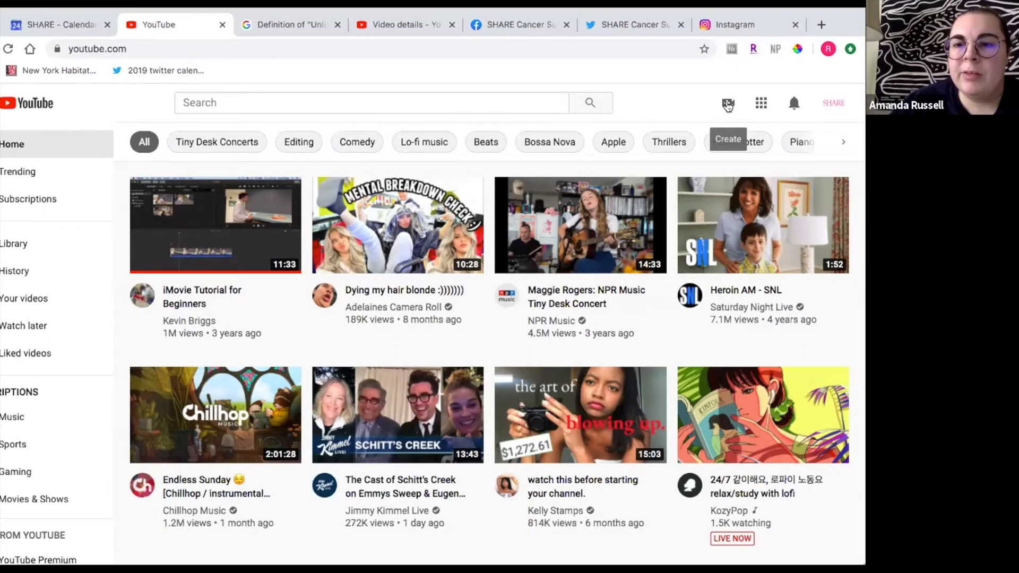
pyautogui.click(727, 105)
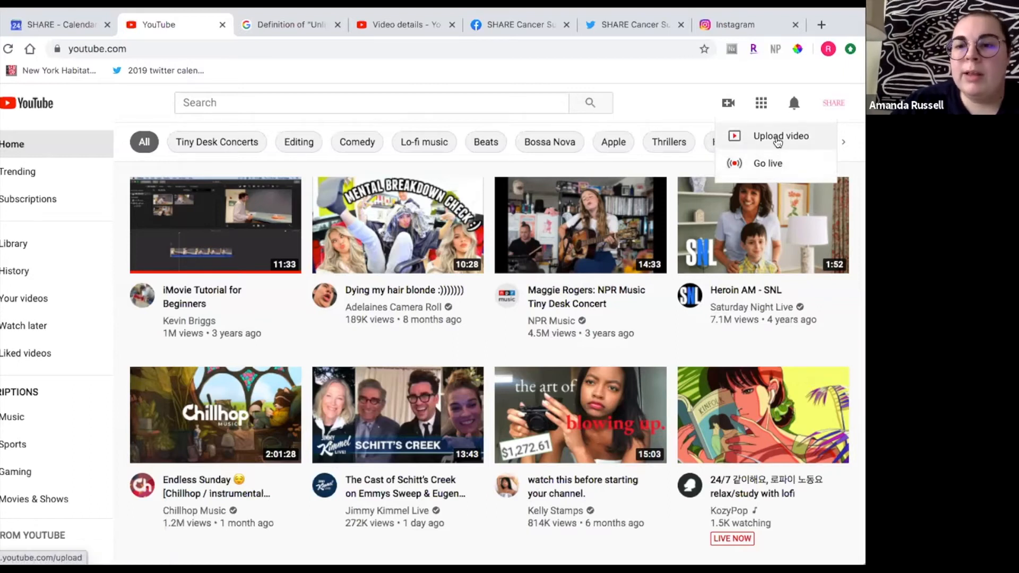
pyautogui.click(776, 137)
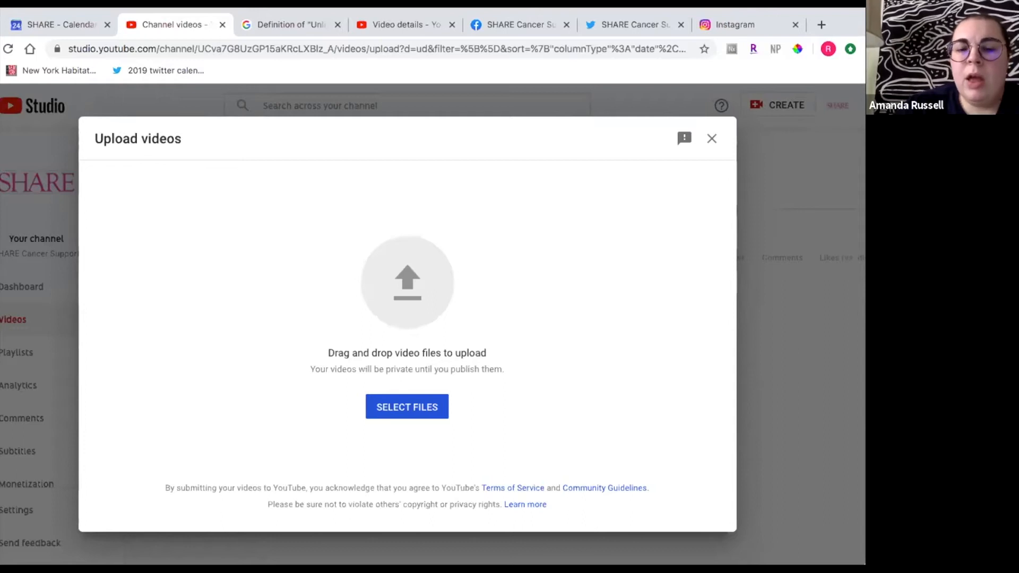
pyautogui.click(384, 412)
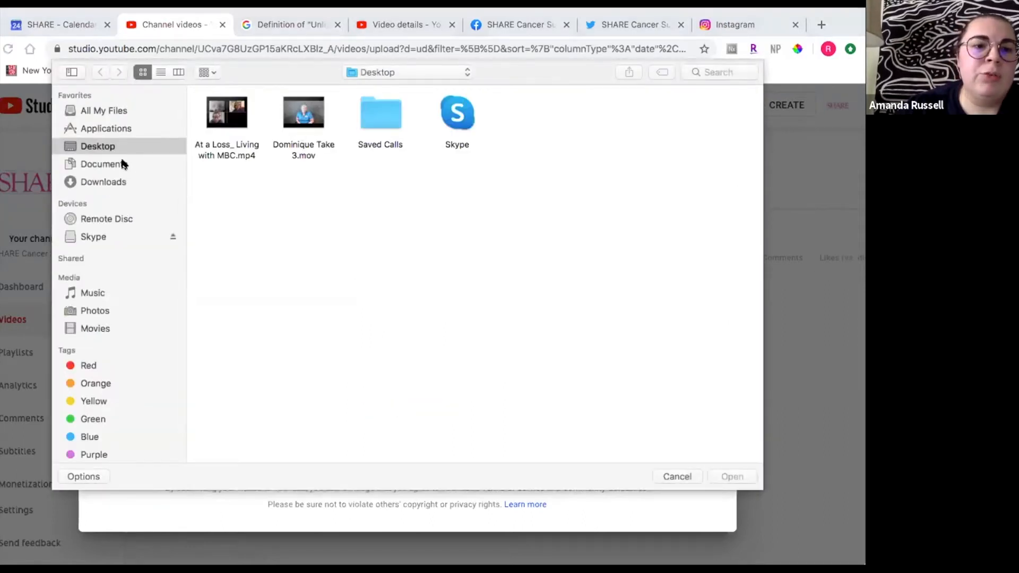
pyautogui.click(121, 161)
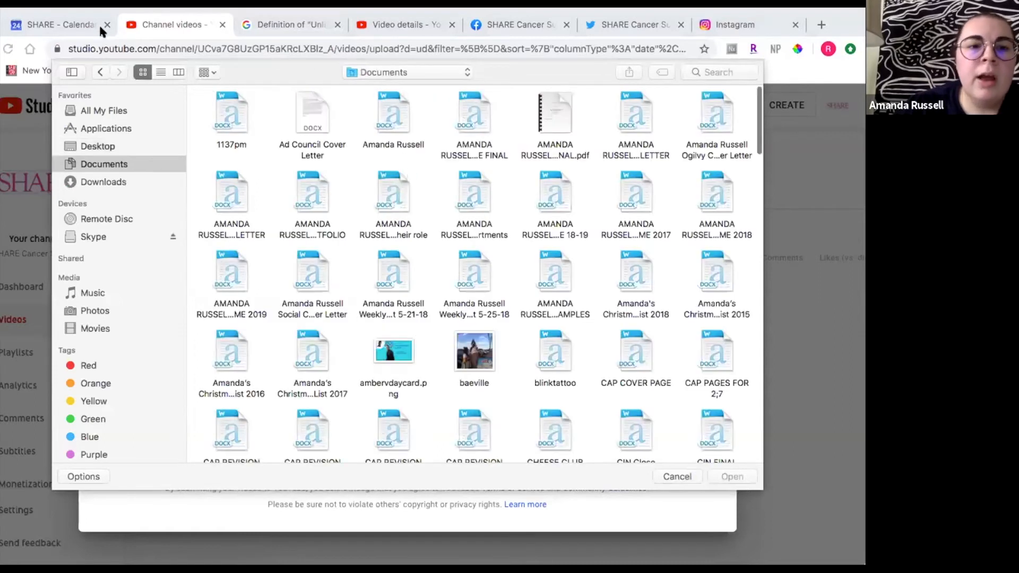
pyautogui.click(676, 476)
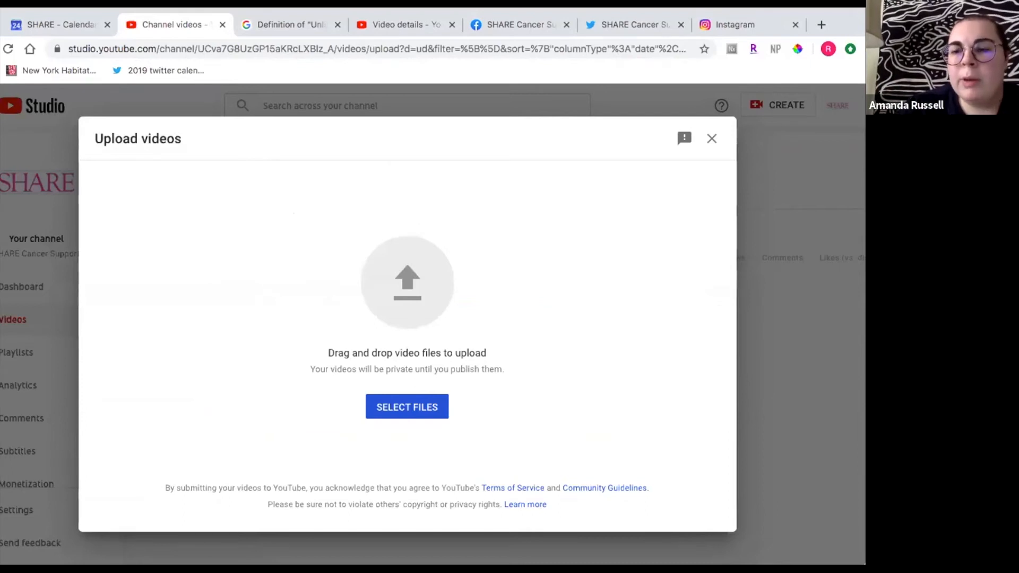
# - Upload the video file At a Loss_ Living with MBC.mp4
pyautogui.click(427, 296)
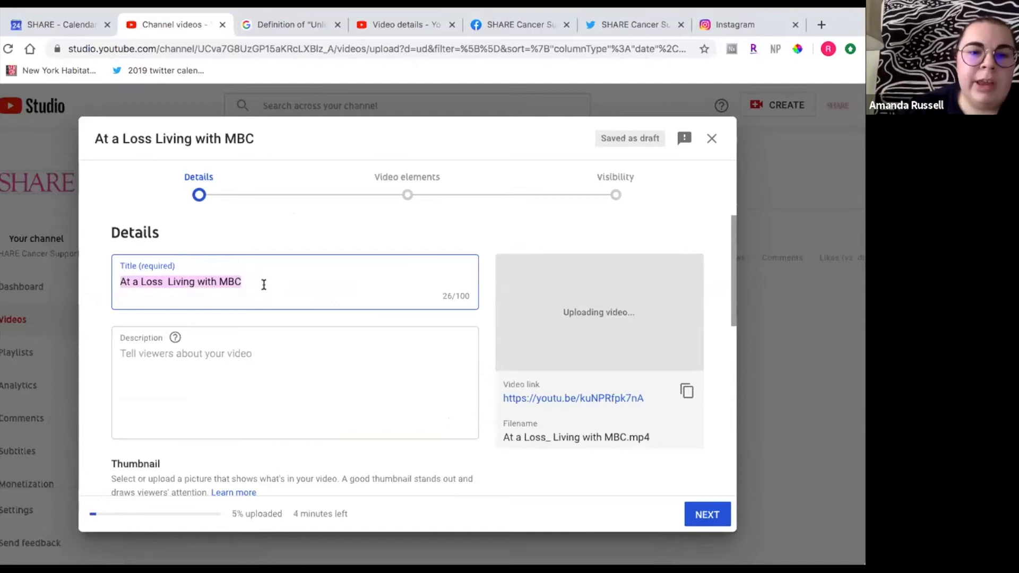
# - Change the video title to At a Loss: Living with MBC
pyautogui.click(167, 280)
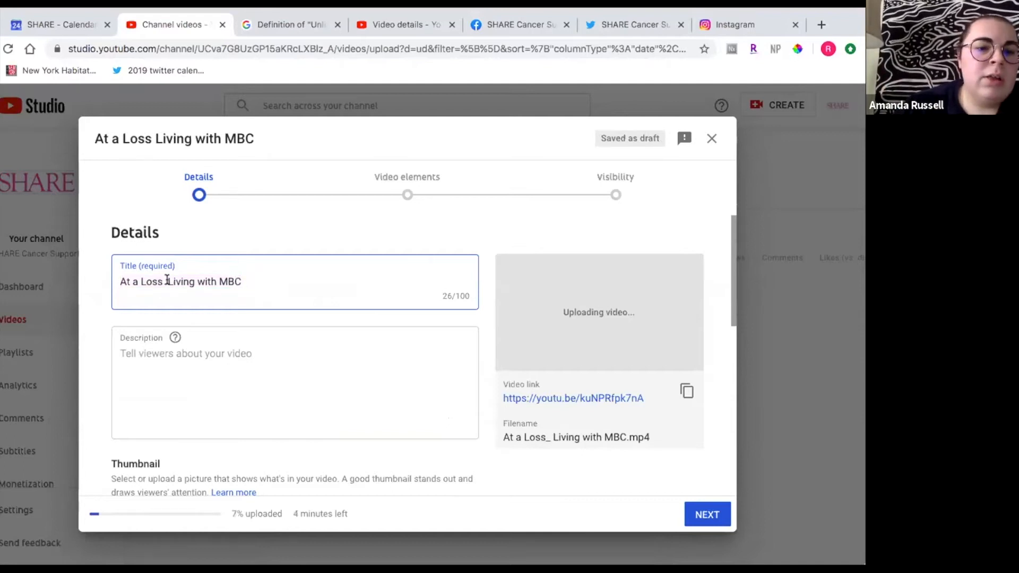
pyautogui.press('BackSpace')
pyautogui.press('BackSpace')
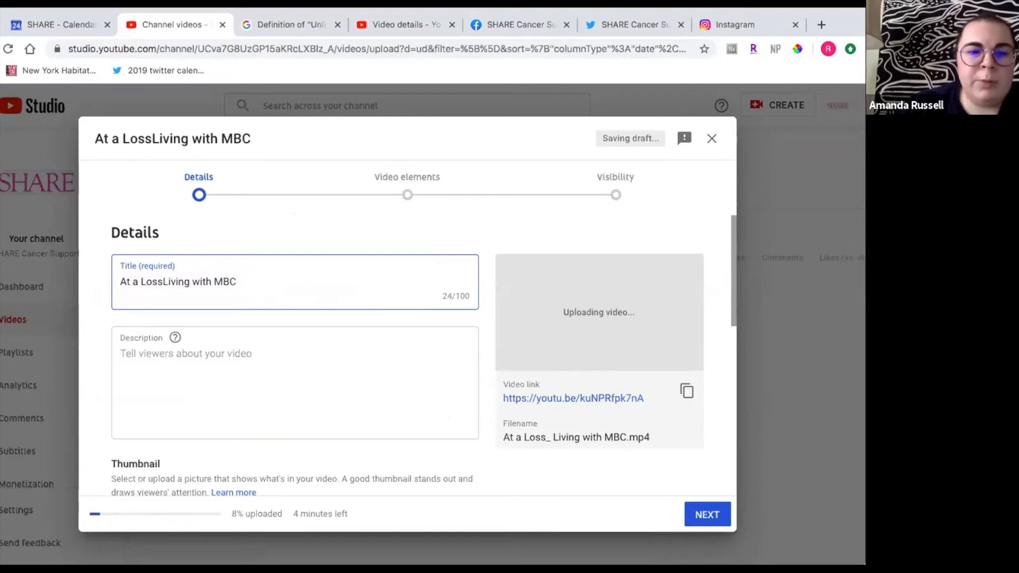
pyautogui.write(':')
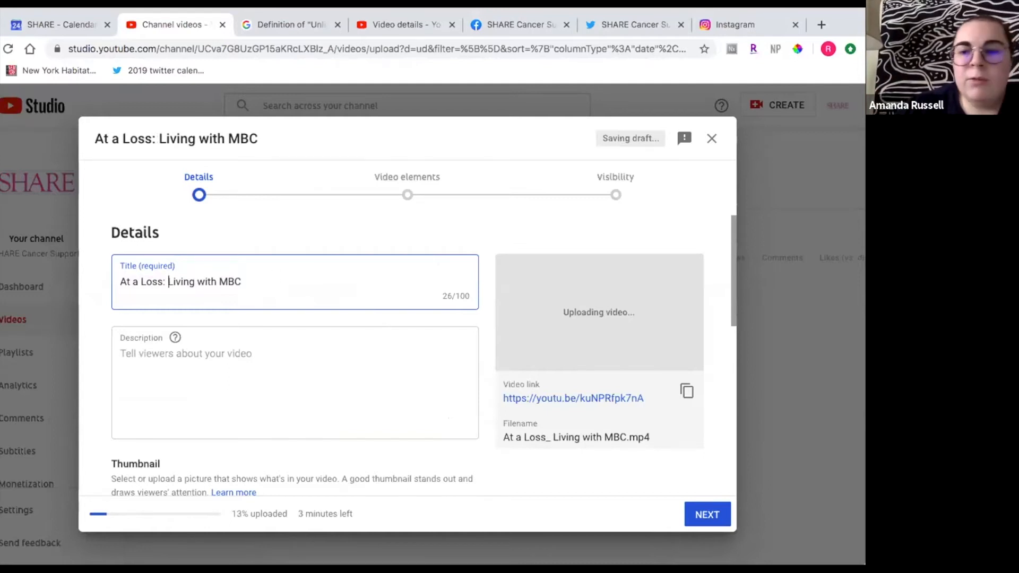
# - Replace the video title with My Edited Video
pyautogui.tripleClick(270, 283)
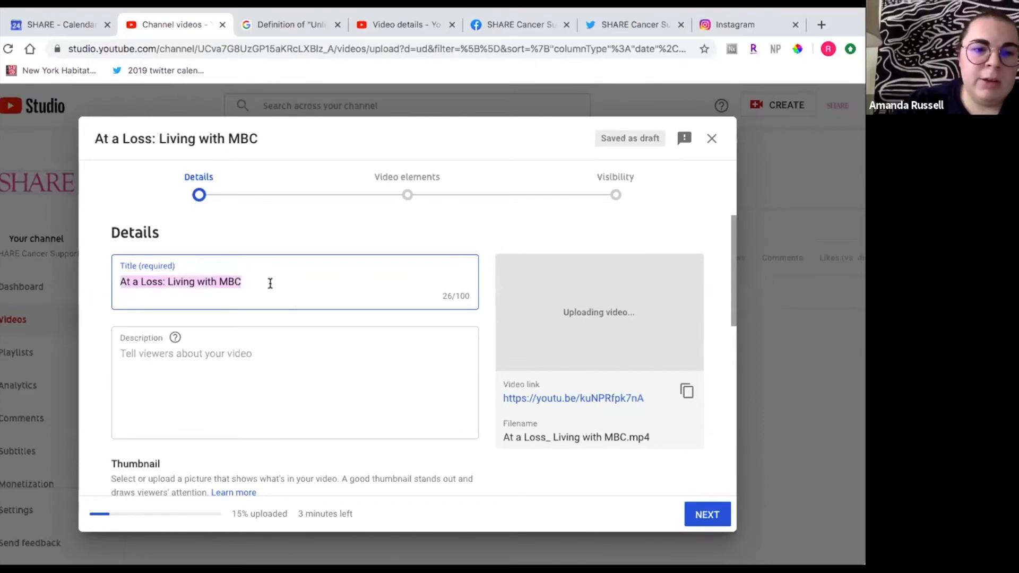
pyautogui.write('M')
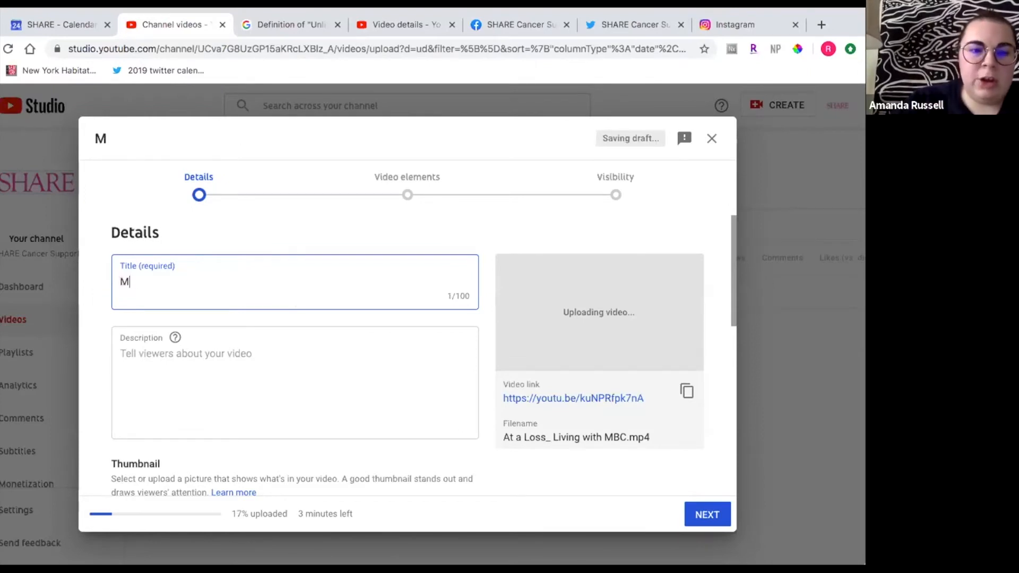
pyautogui.write('BC Program')
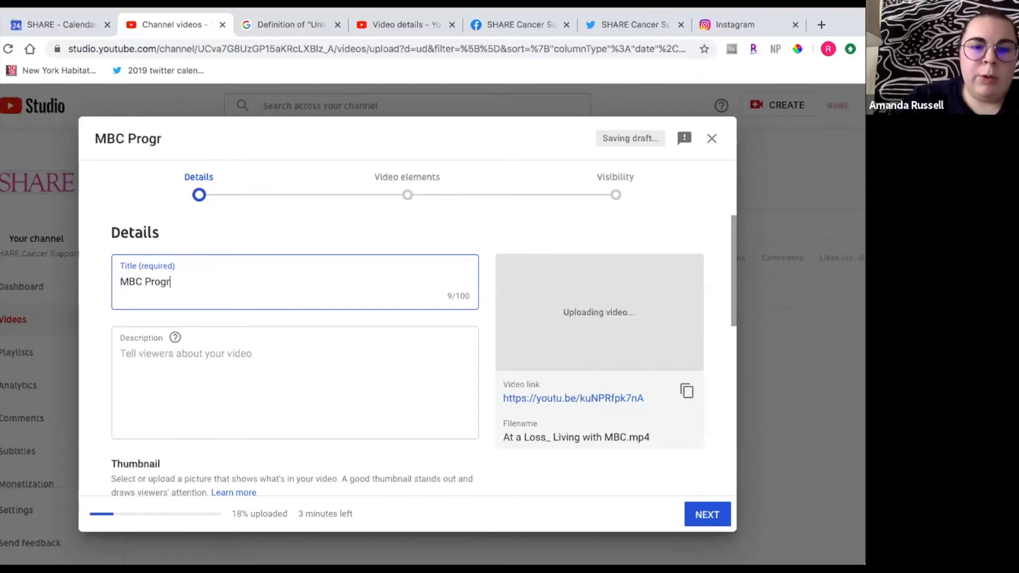
pyautogui.press('BackSpace')
pyautogui.press('BackSpace')
pyautogui.press('BackSpace')
pyautogui.press('BackSpace')
pyautogui.press('BackSpace')
pyautogui.press('BackSpace')
pyautogui.press('BackSpace')
pyautogui.press('BackSpace')
pyautogui.press('BackSpace')
pyautogui.press('BackSpace')
pyautogui.press('BackSpace')
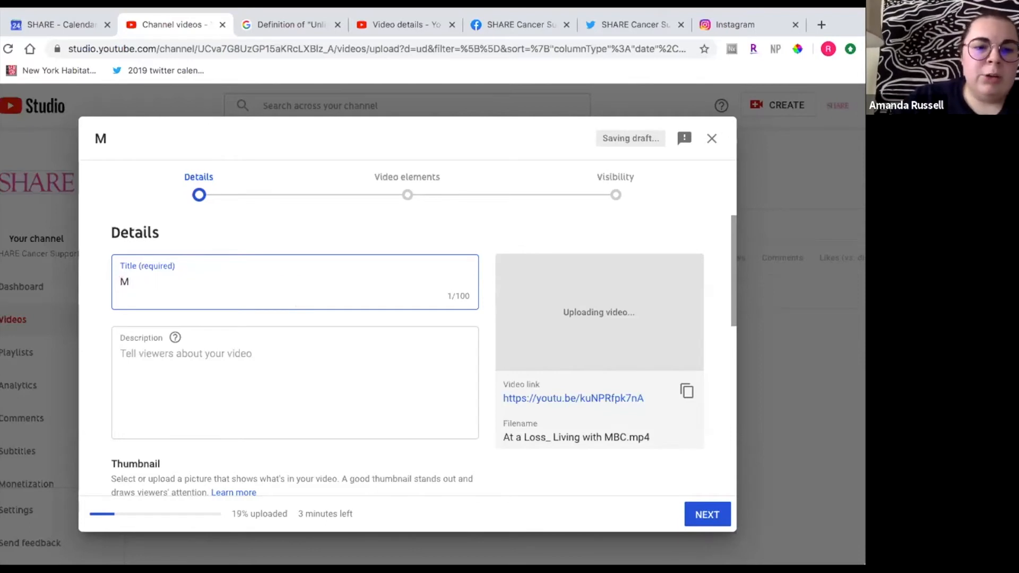
pyautogui.write('My Edited Video')
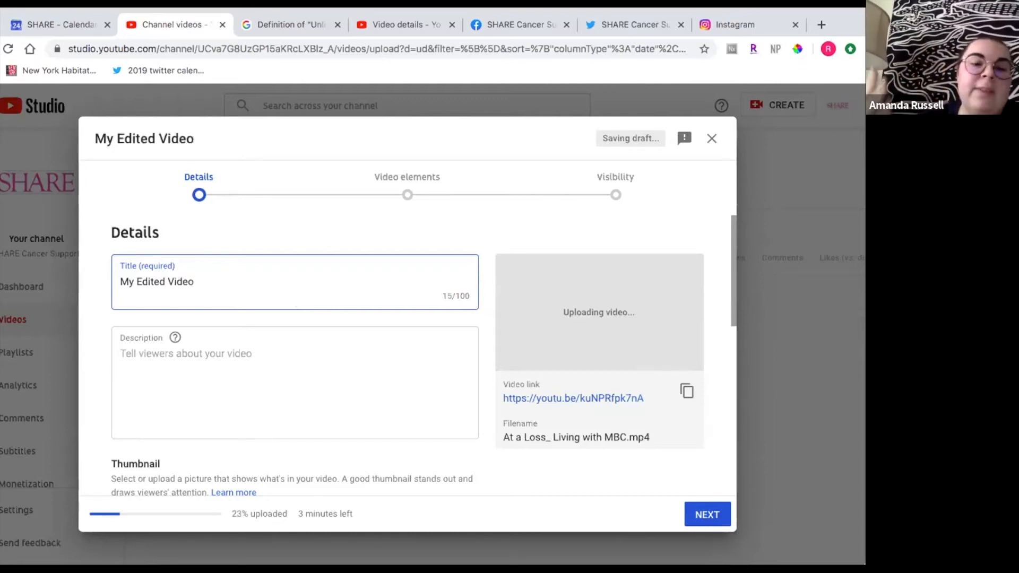
# - Write a description naming the two speakers who have a conversation about loss and metastatic breast cancer
pyautogui.click(241, 356)
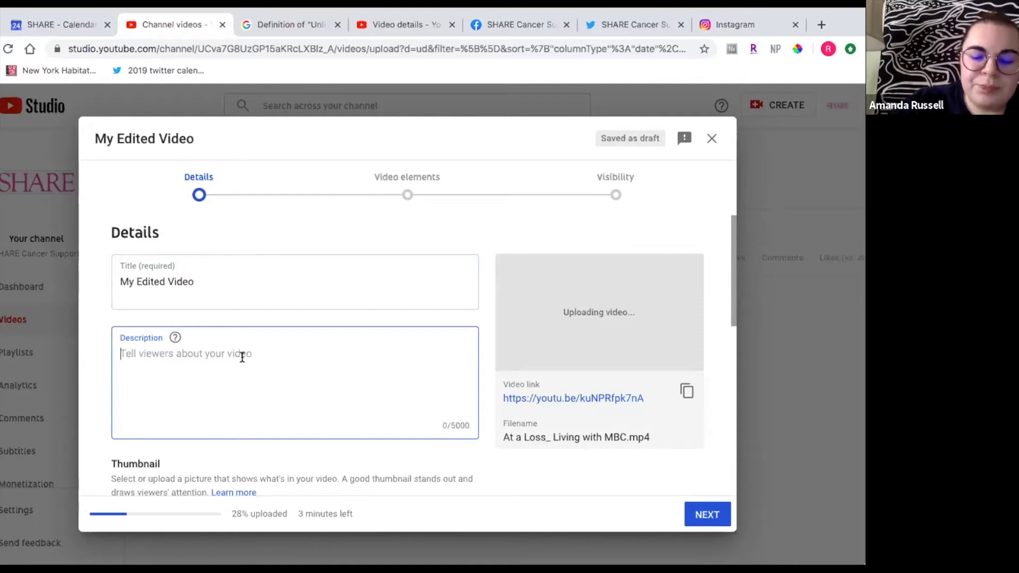
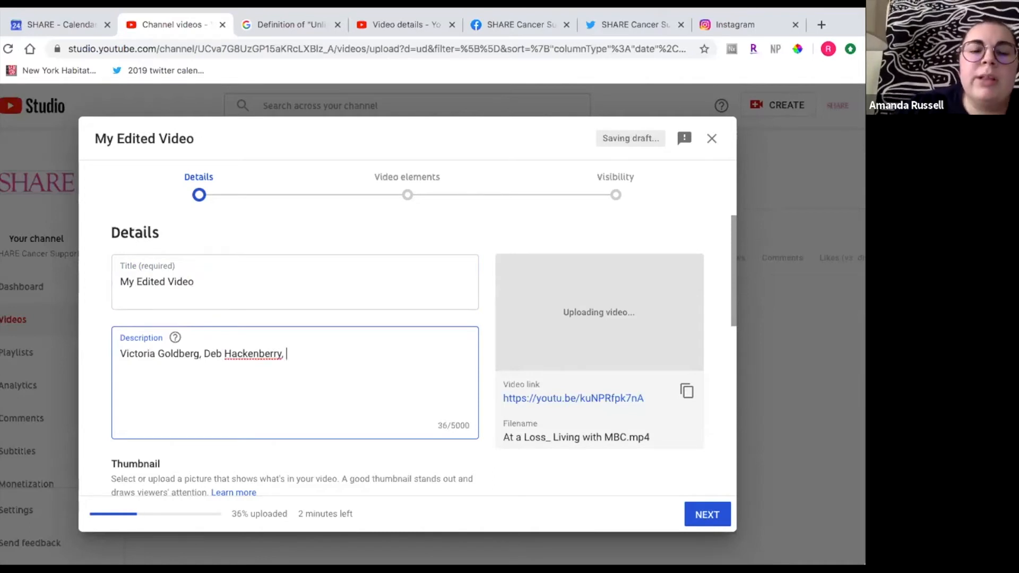
pyautogui.write('hav')
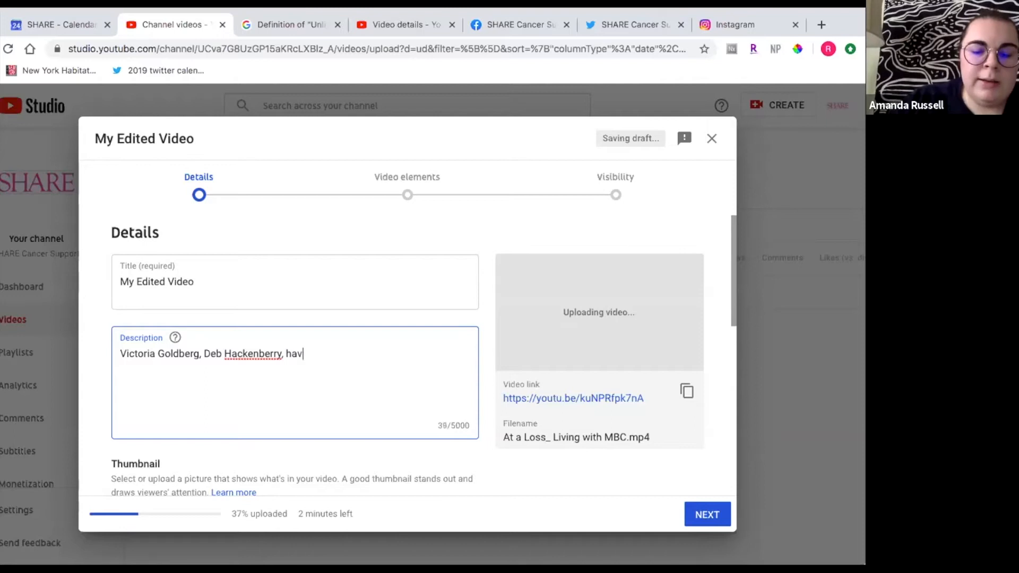
pyautogui.write('e a conversation')
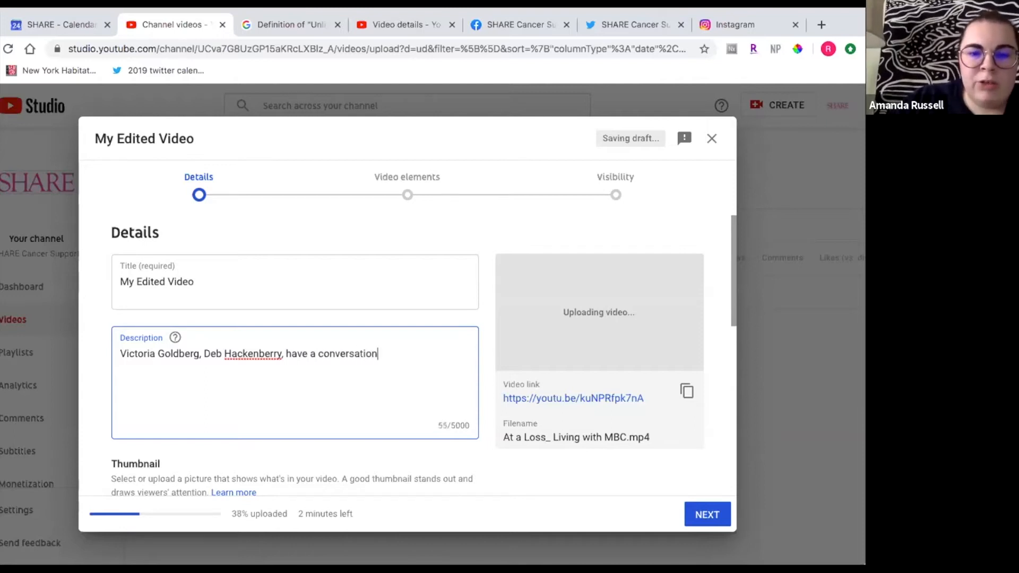
pyautogui.write(' about loss ')
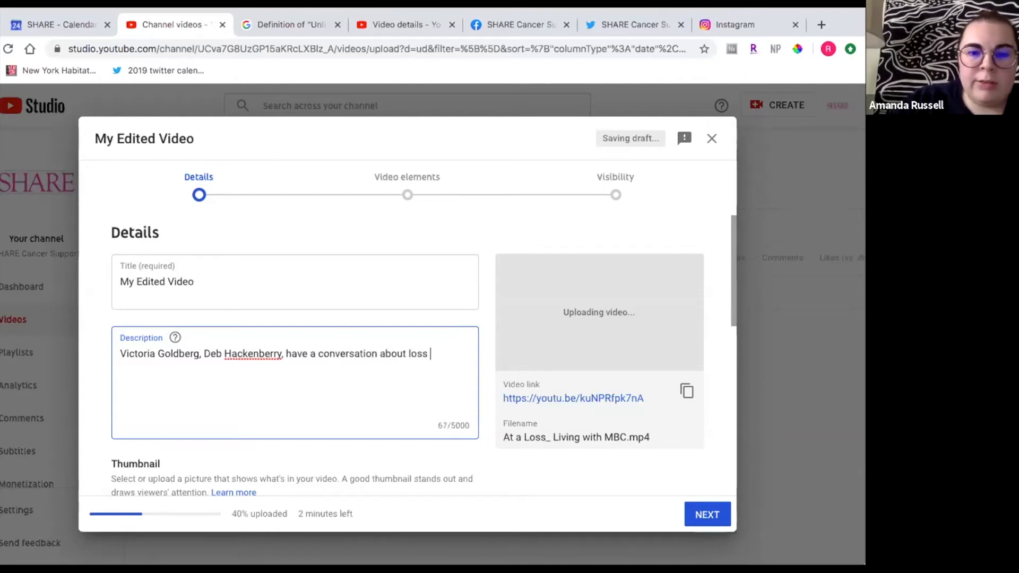
pyautogui.write('and metastatic breast cancer')
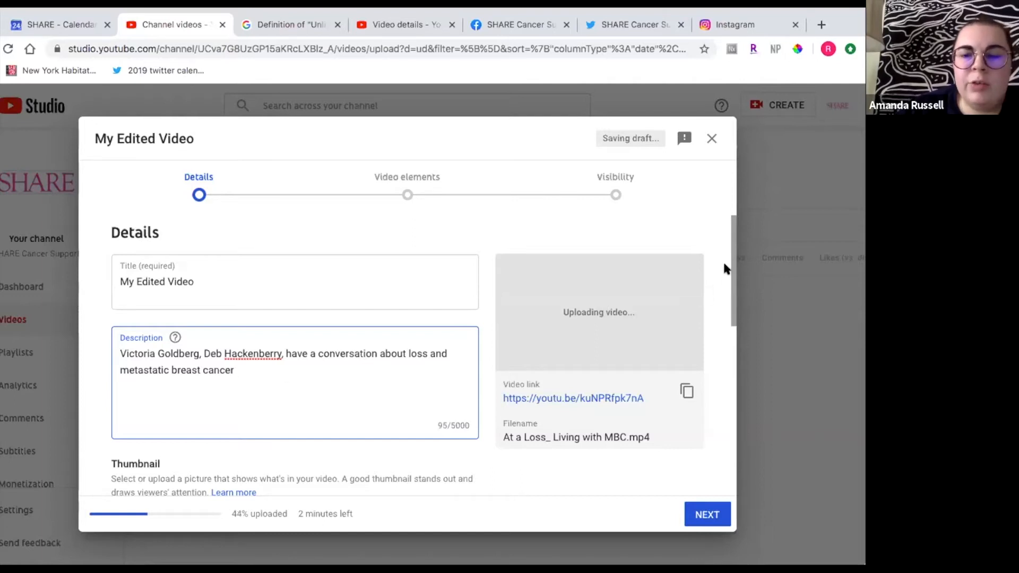
pyautogui.write('.')
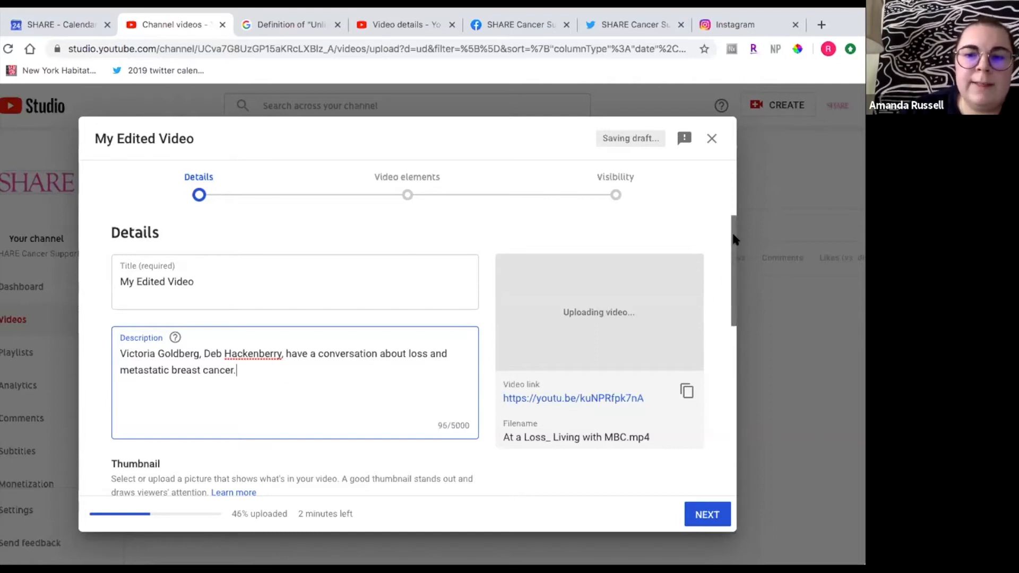
# - Try creating a new playlist named MBC with Public visibility, then cancel and close the playlist list
pyautogui.moveTo(731, 234); pyautogui.dragTo(730, 301)
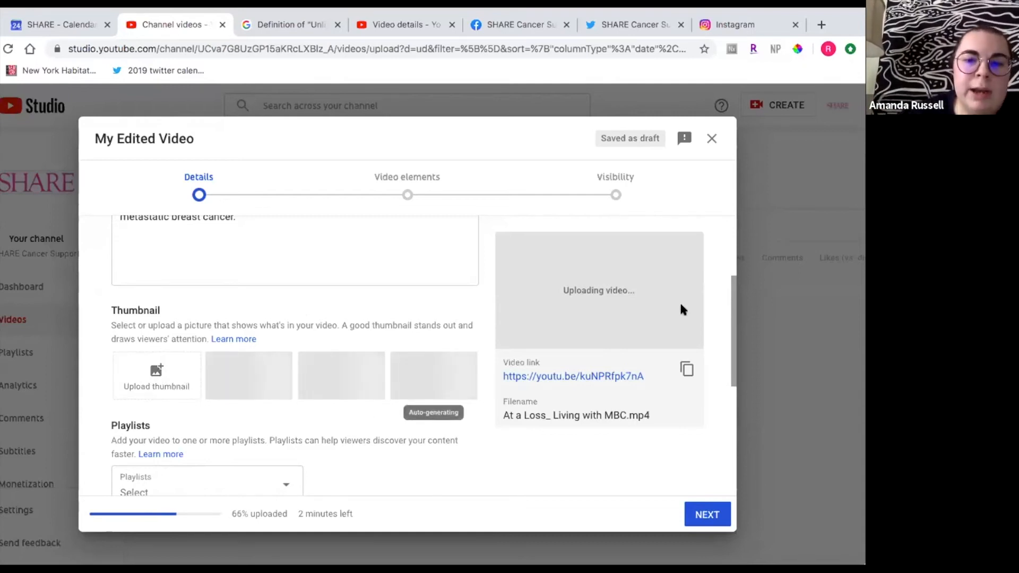
pyautogui.moveTo(732, 282); pyautogui.dragTo(730, 368)
pyautogui.moveTo(730, 365)
pyautogui.mouseDown()
pyautogui.moveTo(729, 374)
pyautogui.moveTo(730, 364)
pyautogui.mouseUp()
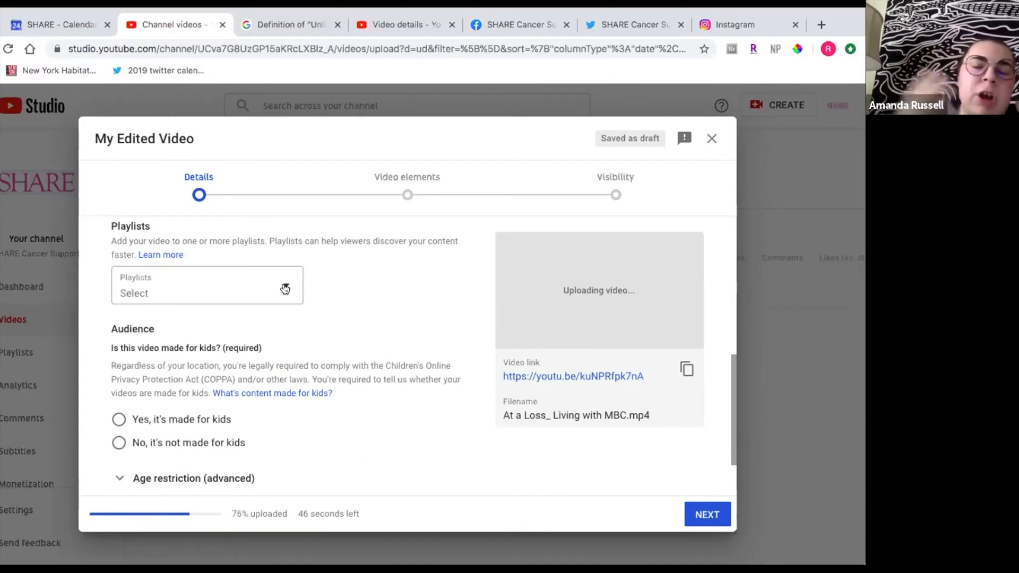
pyautogui.click(285, 289)
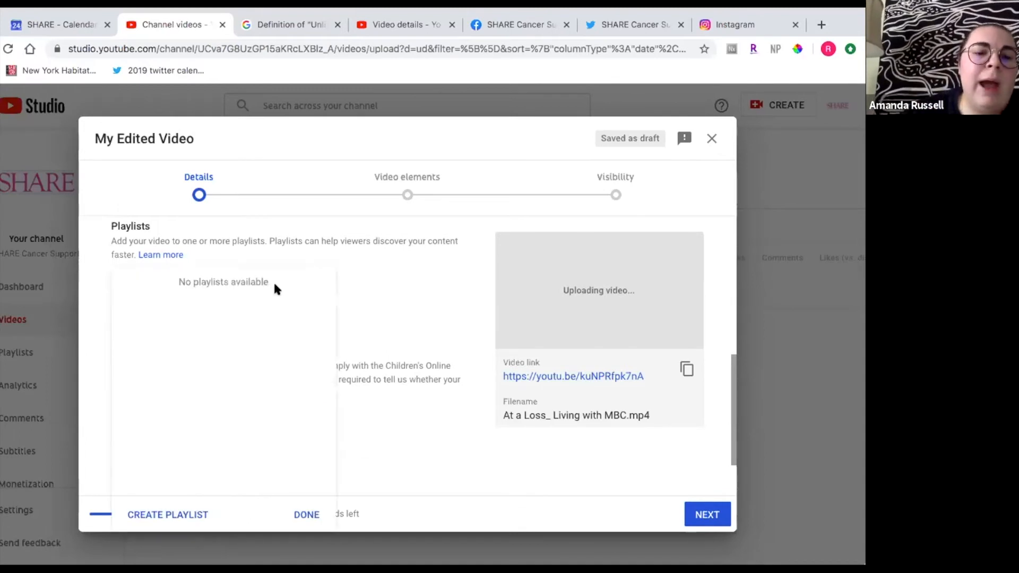
pyautogui.click(167, 516)
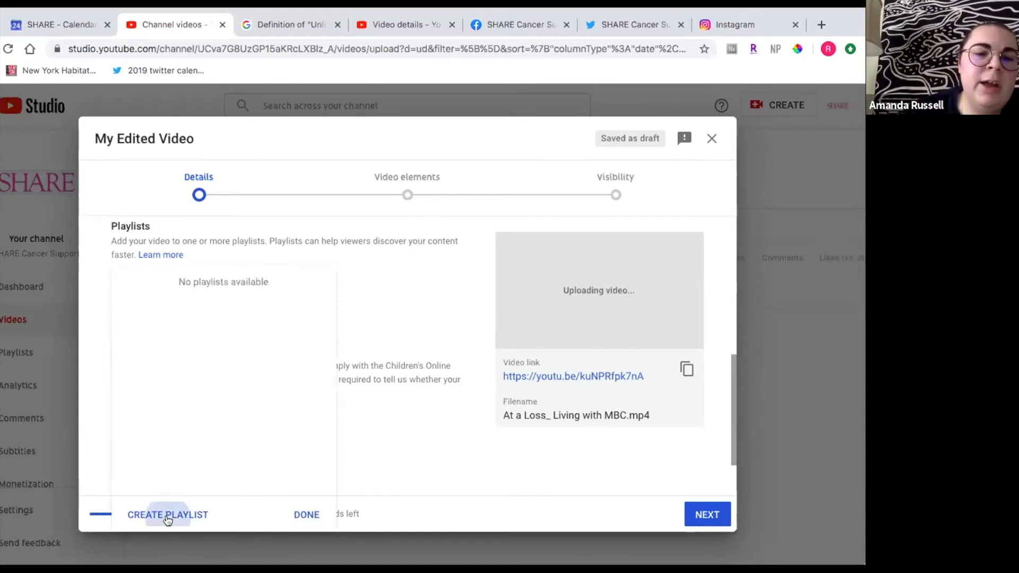
pyautogui.write('MBC')
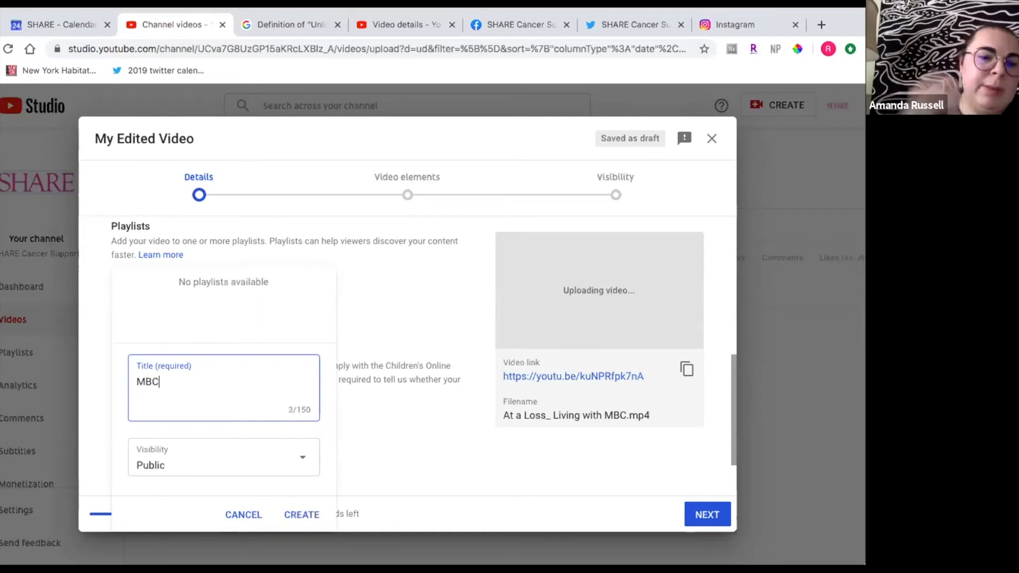
pyautogui.click(300, 459)
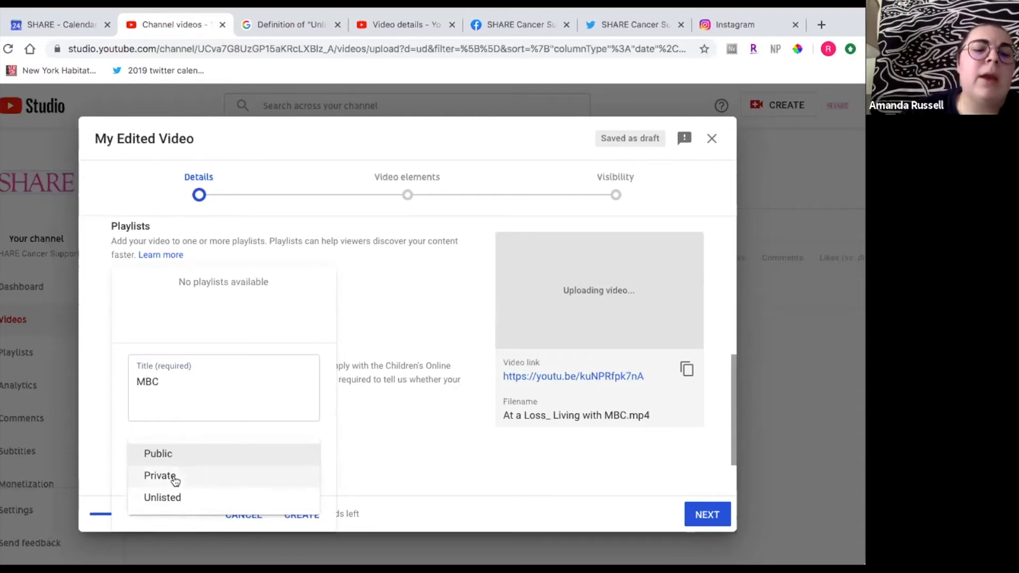
pyautogui.click(240, 424)
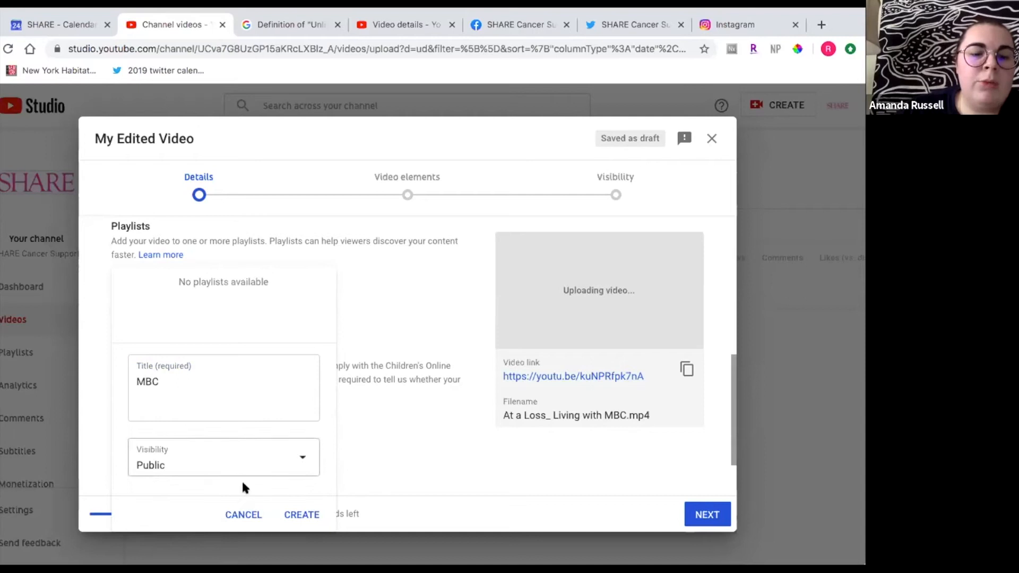
pyautogui.click(244, 515)
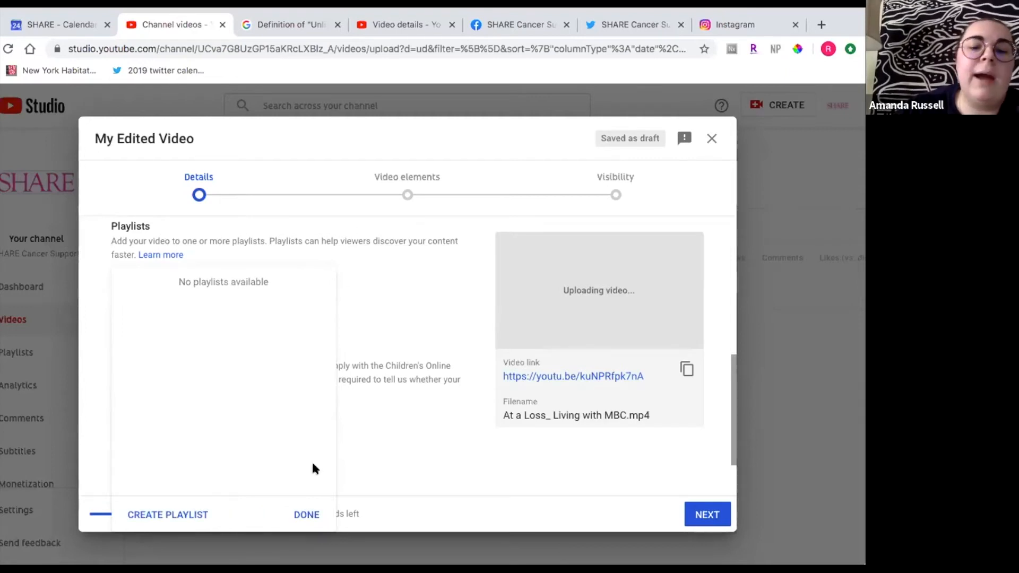
pyautogui.click(305, 515)
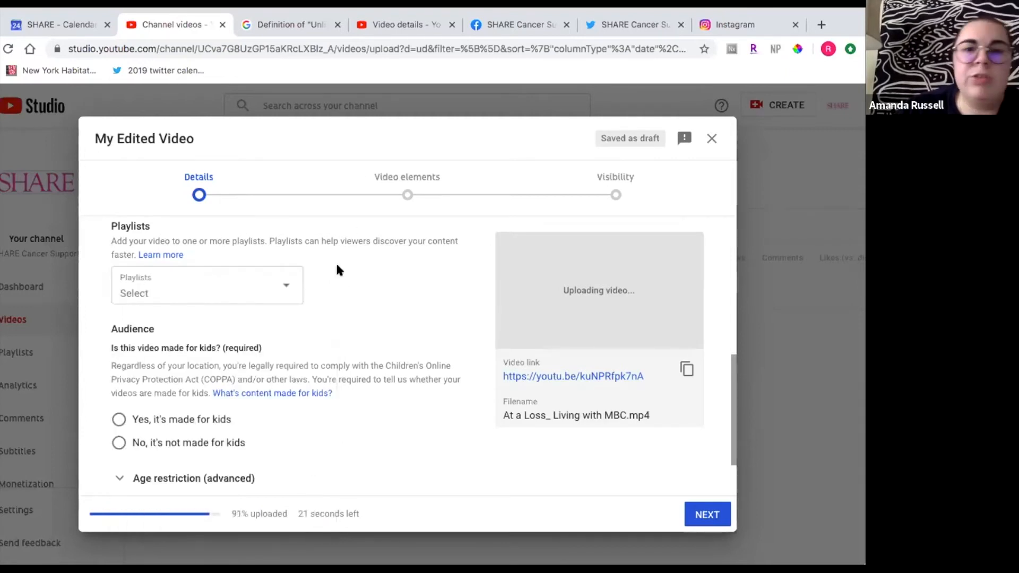
pyautogui.scroll(1, 348, 293)
pyautogui.scroll(-2, 349, 293)
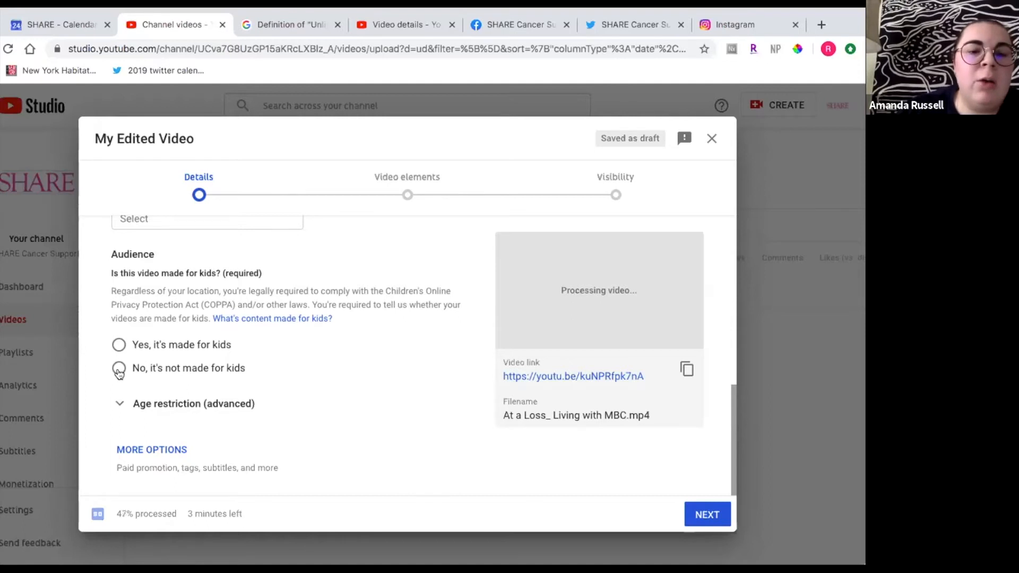
# - Mark the video as not made for kids and expand the additional options
pyautogui.click(118, 370)
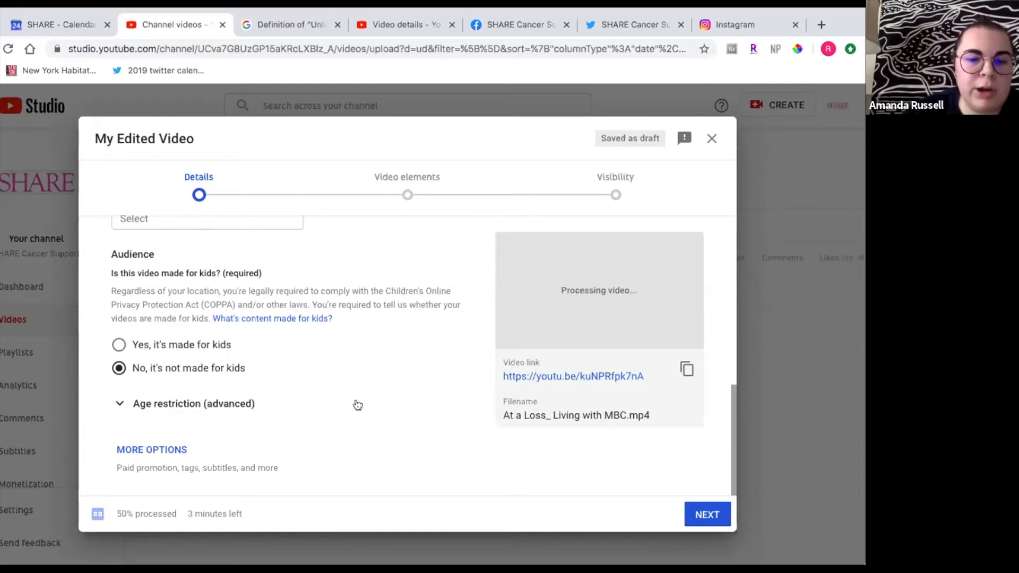
pyautogui.click(139, 451)
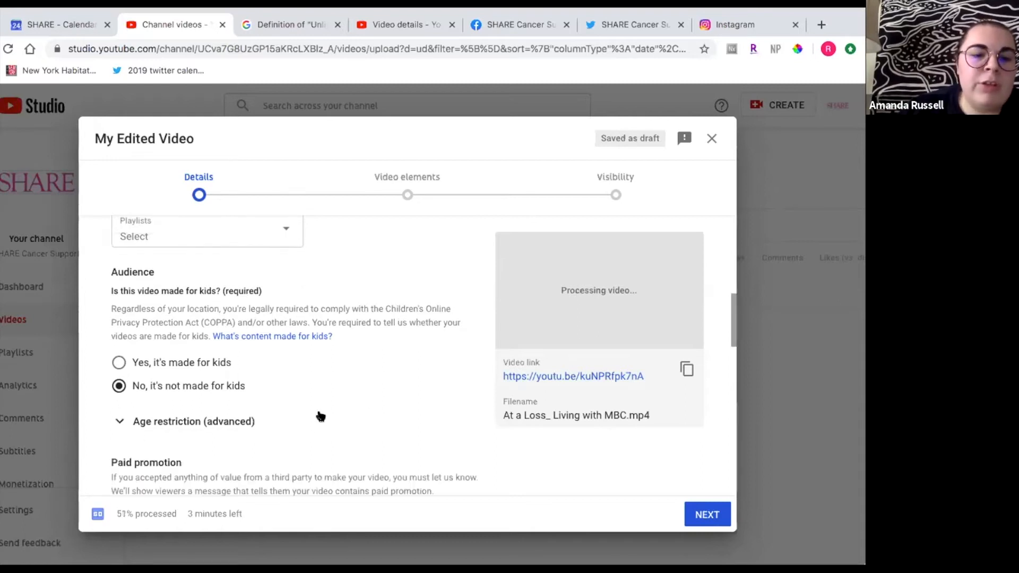
pyautogui.scroll(-3, 321, 416)
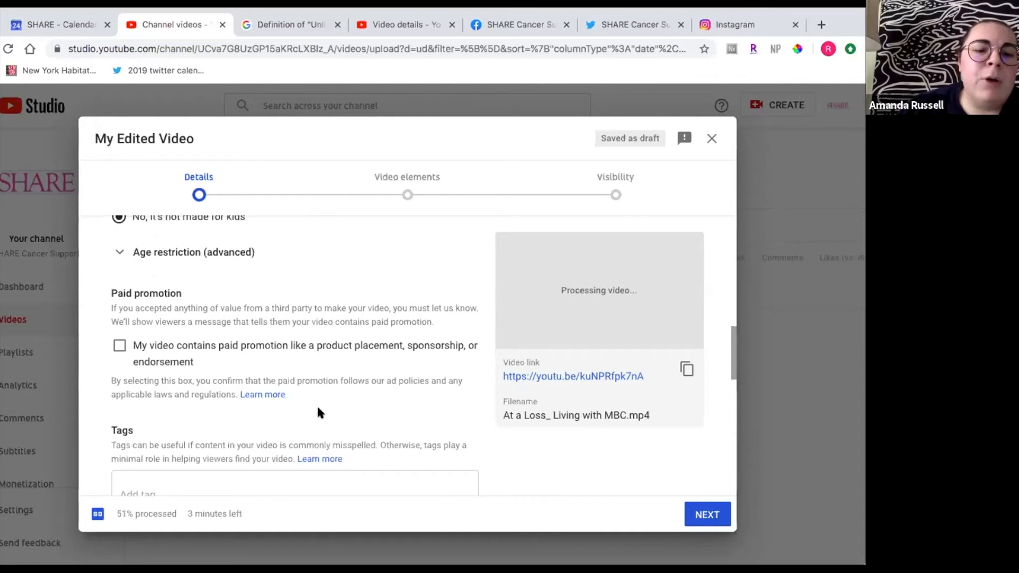
pyautogui.scroll(-1, 312, 374)
pyautogui.scroll(-1, 311, 375)
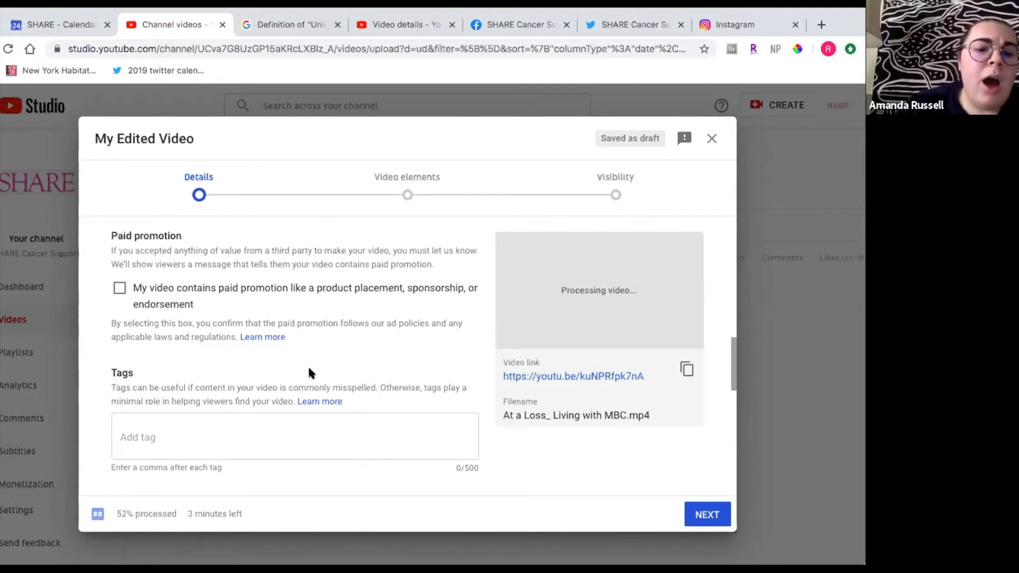
pyautogui.scroll(-2, 308, 368)
pyautogui.scroll(-1, 310, 368)
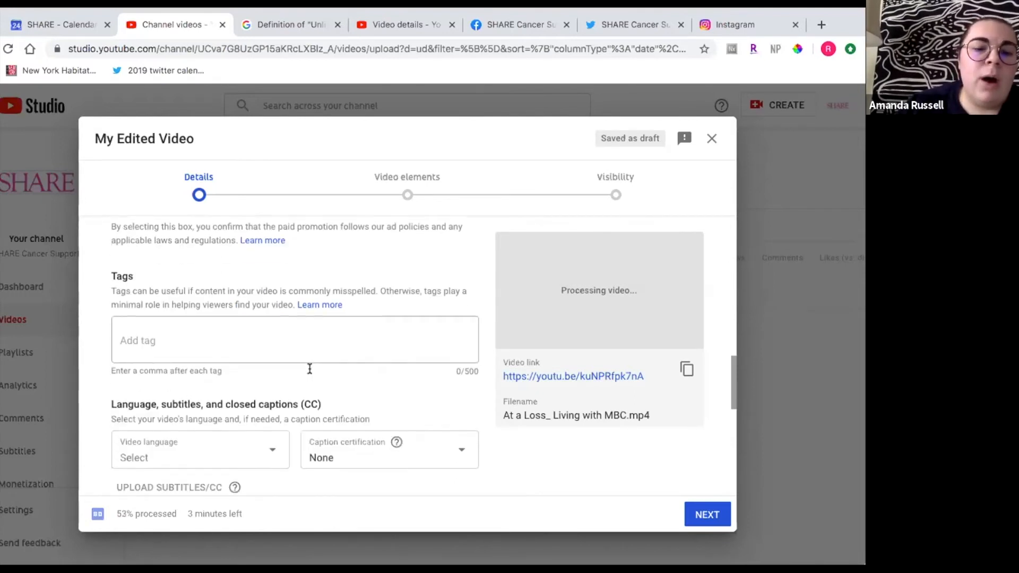
pyautogui.scroll(-1, 309, 368)
pyautogui.scroll(1, 309, 368)
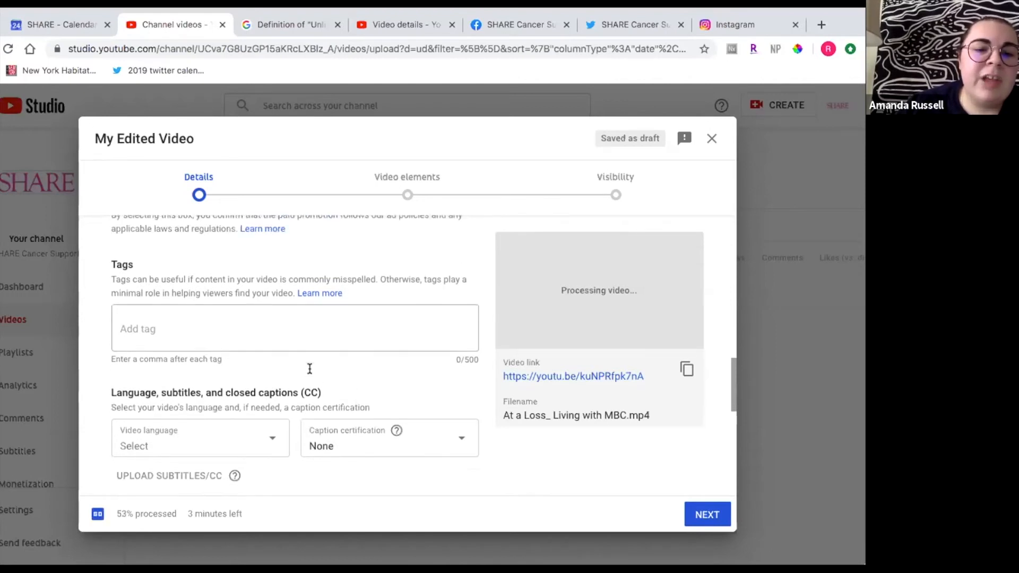
pyautogui.scroll(-1, 235, 331)
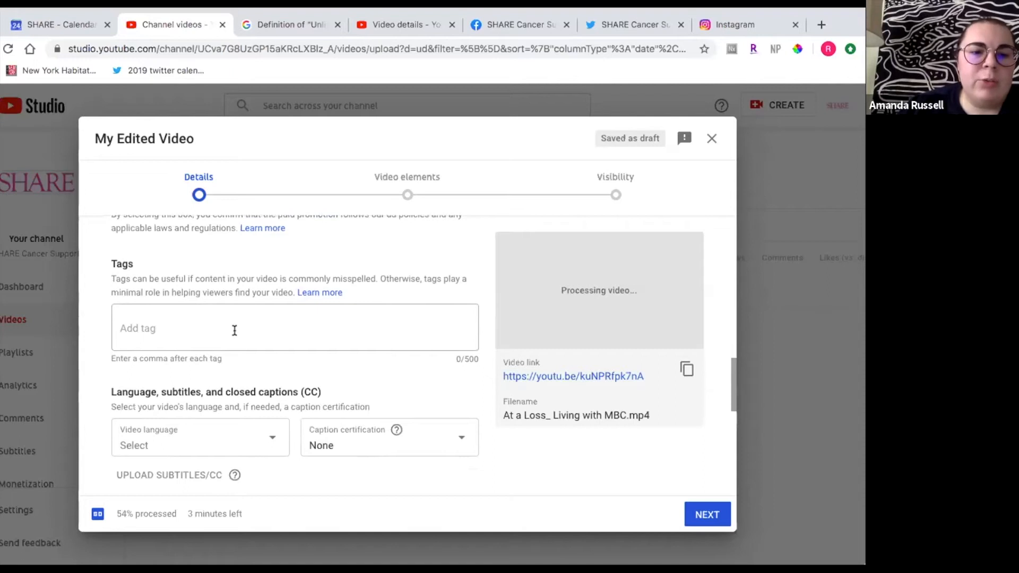
# - Add the tags metastatic breast cancer, breast cancer and loss
pyautogui.click(234, 330)
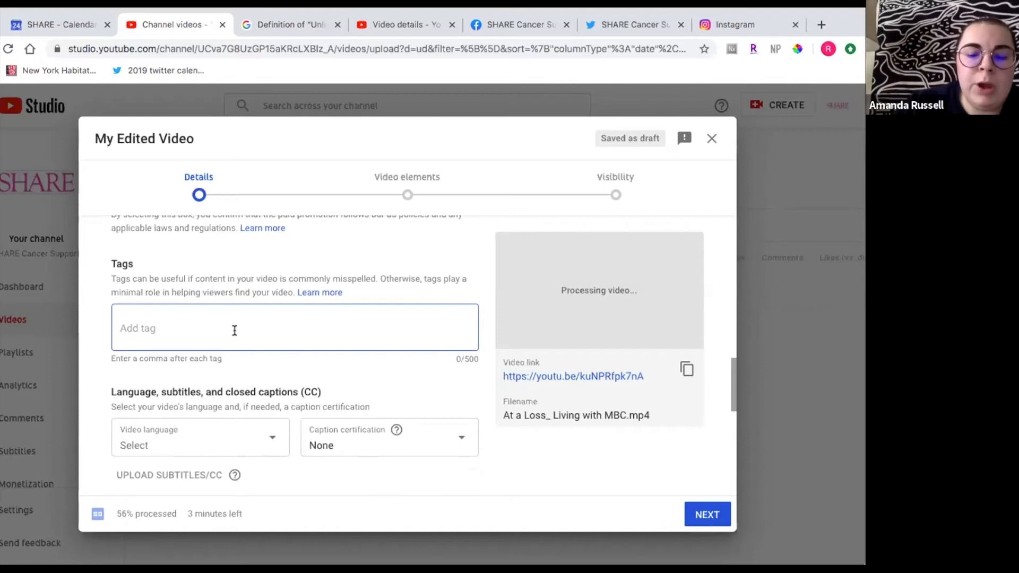
pyautogui.write('metastatic')
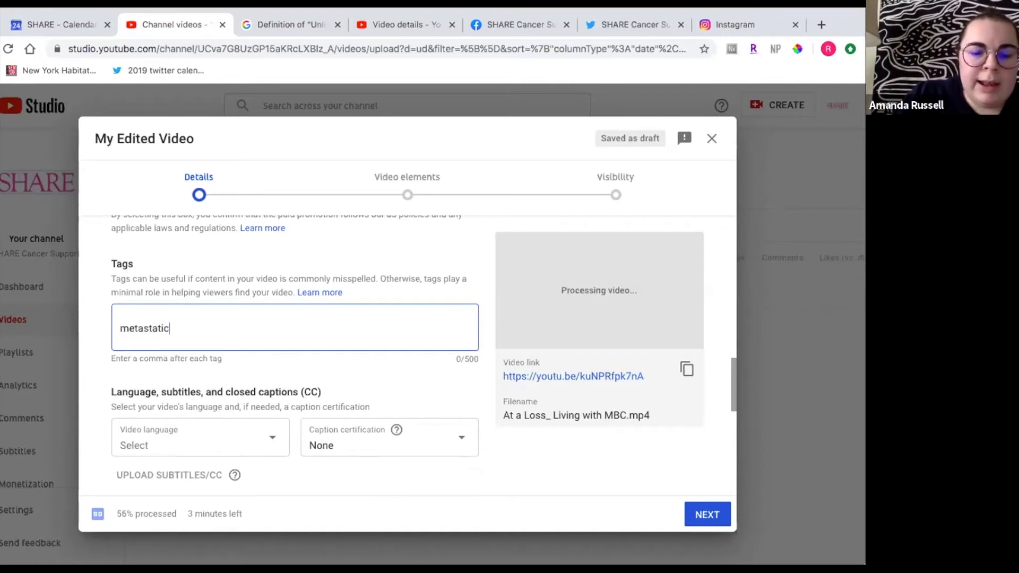
pyautogui.write(' brw')
pyautogui.press('BackSpace')
pyautogui.write('east')
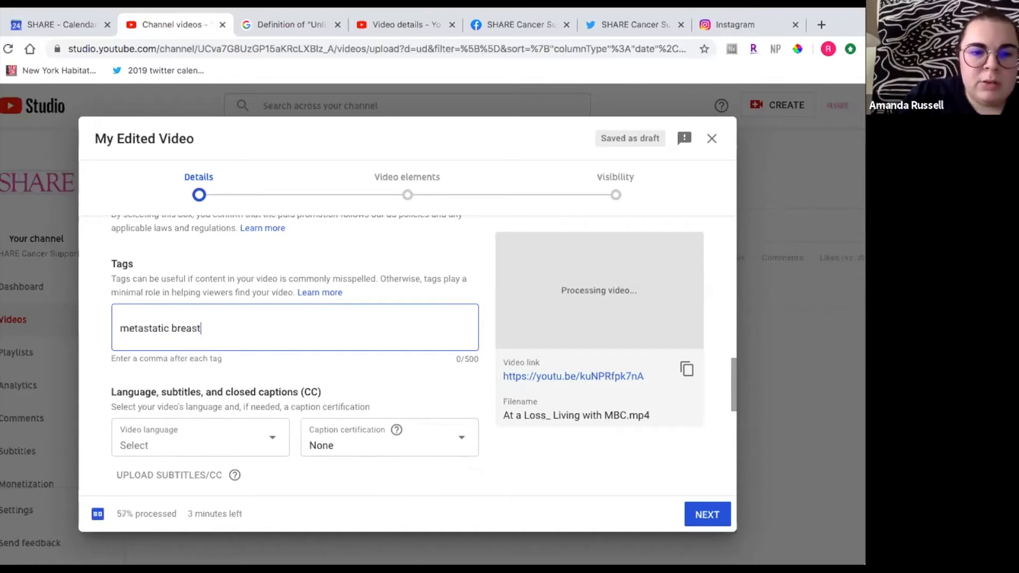
pyautogui.write(' cancer,')
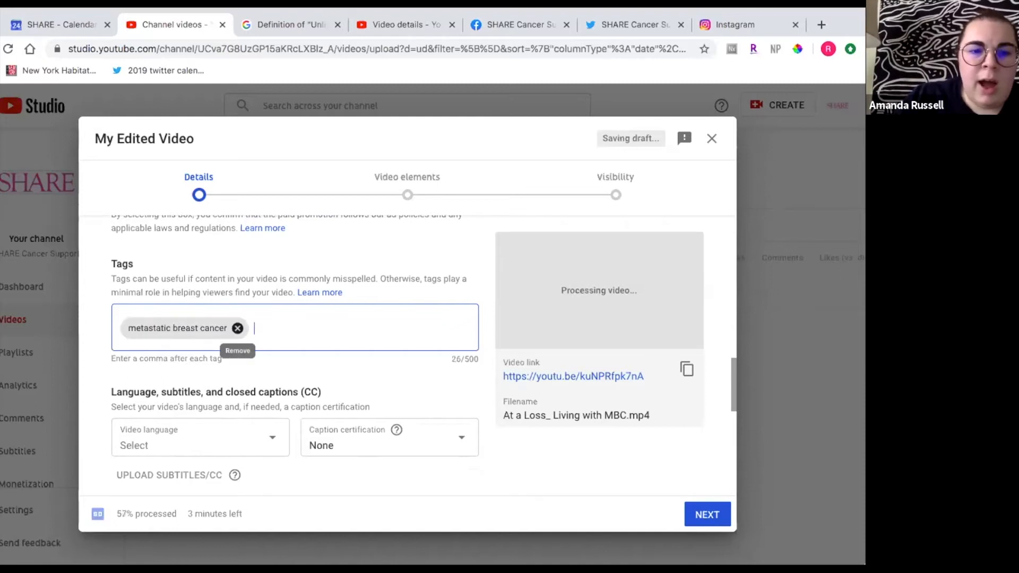
pyautogui.write('breast')
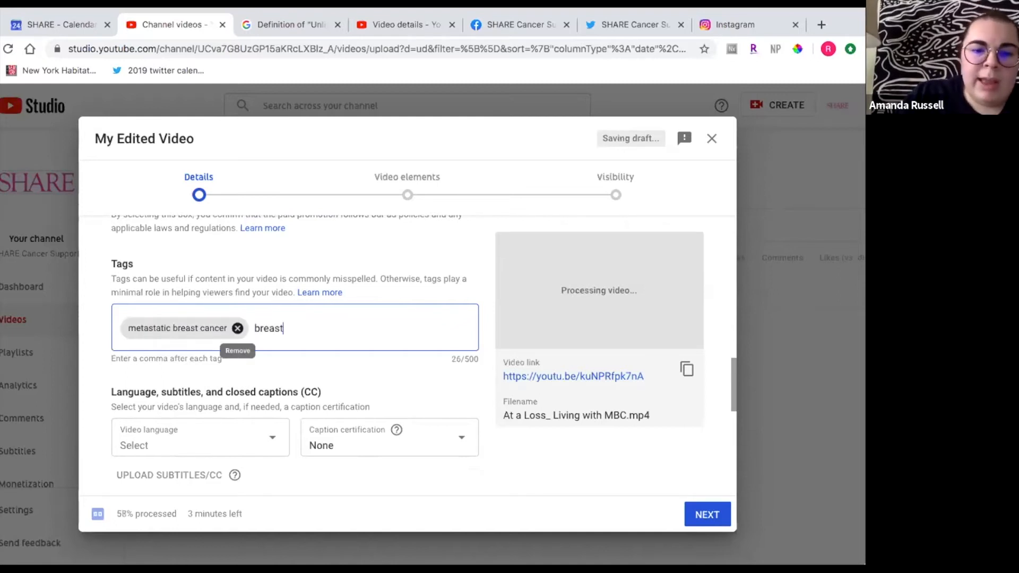
pyautogui.write(' cancer,los')
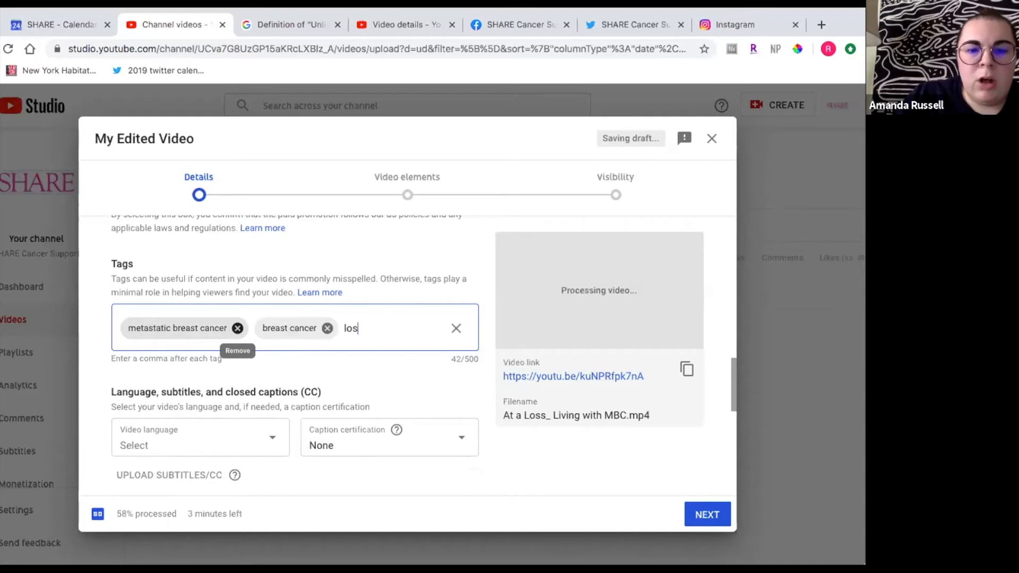
pyautogui.write('s,')
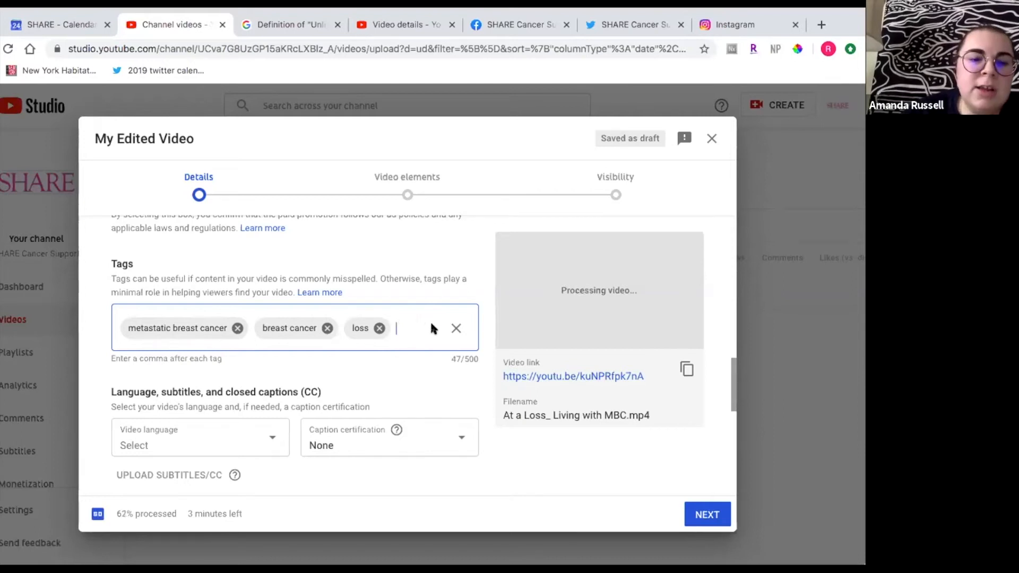
# - Review the remaining detail settings, including language, recording date, license and the Nonprofits & Activism category
pyautogui.scroll(-2, 431, 327)
pyautogui.scroll(-2, 431, 327)
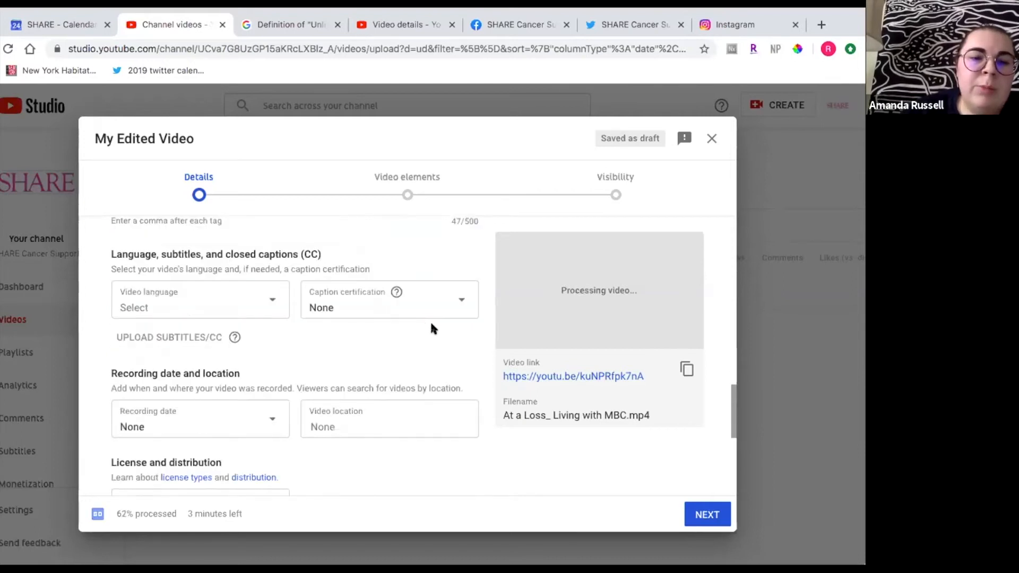
pyautogui.scroll(-1, 431, 327)
pyautogui.scroll(-2, 430, 327)
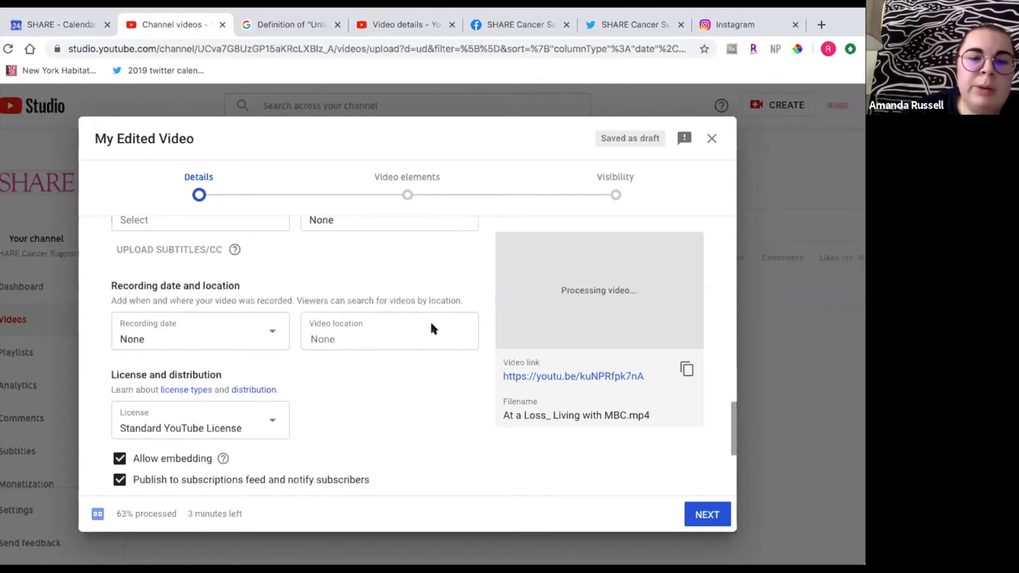
pyautogui.scroll(2, 431, 328)
pyautogui.scroll(2, 431, 327)
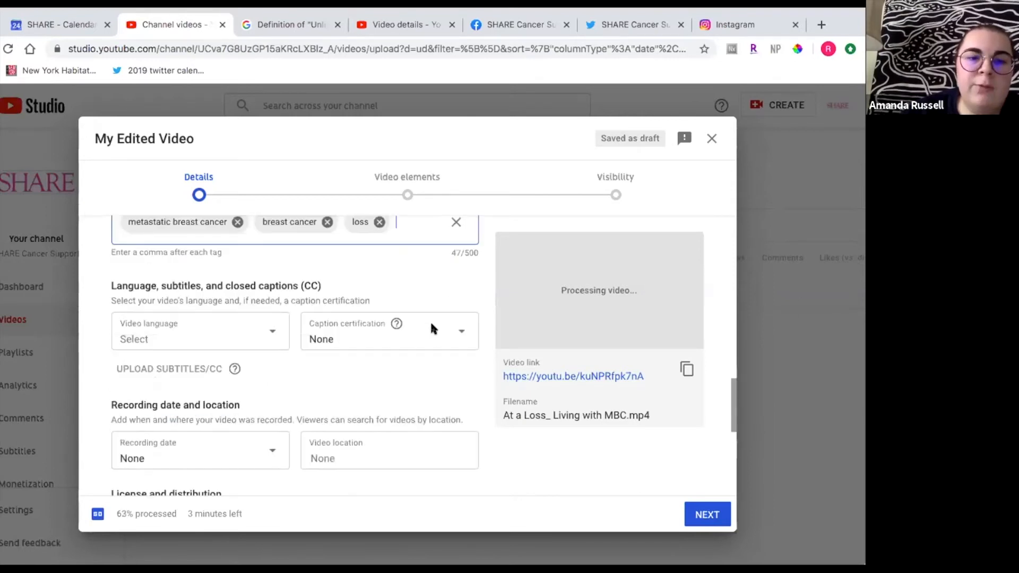
pyautogui.scroll(-3, 433, 328)
pyautogui.scroll(-1, 431, 328)
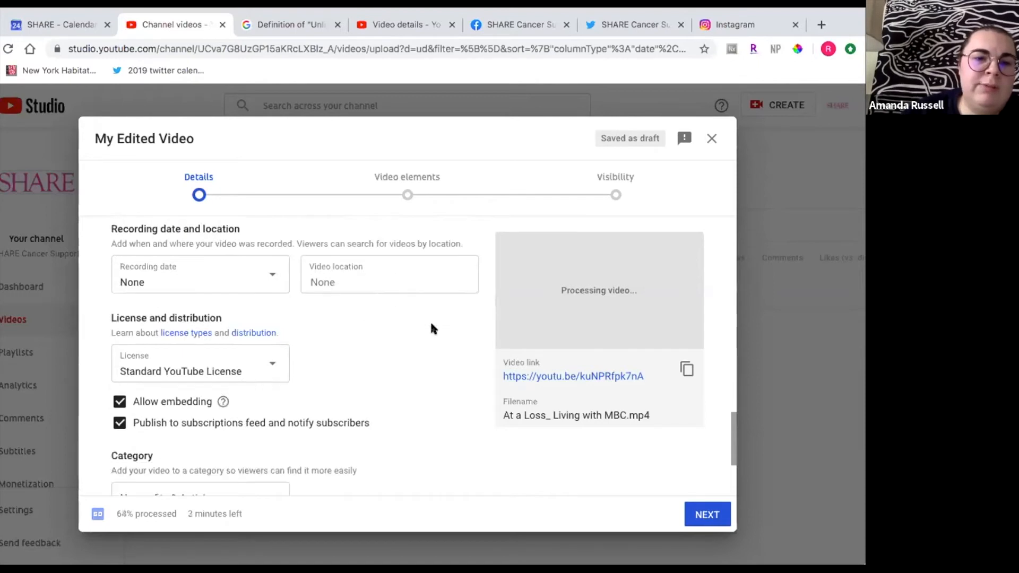
pyautogui.scroll(-2, 432, 328)
pyautogui.scroll(4, 433, 329)
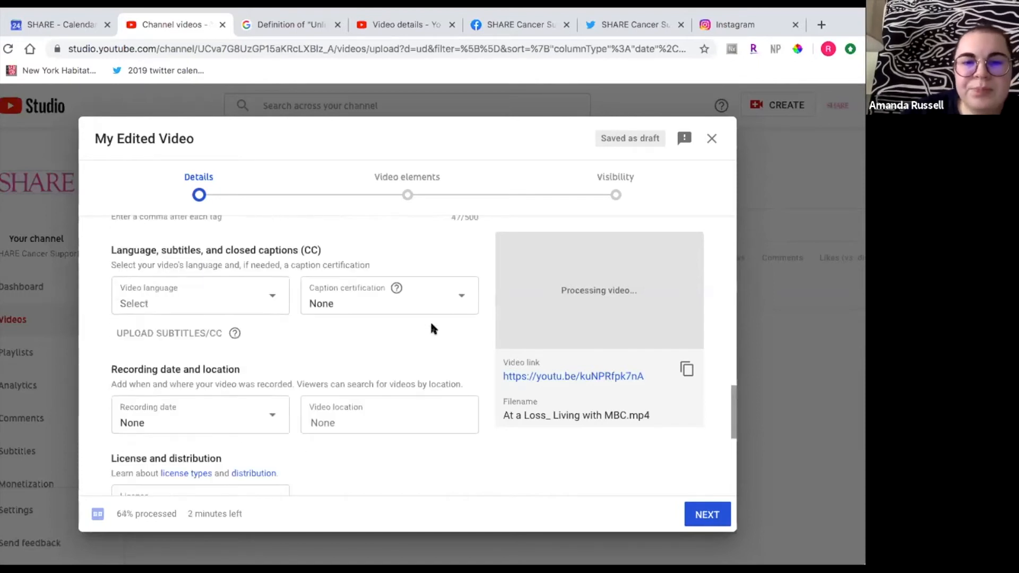
pyautogui.scroll(-1, 432, 329)
pyautogui.scroll(-5, 432, 324)
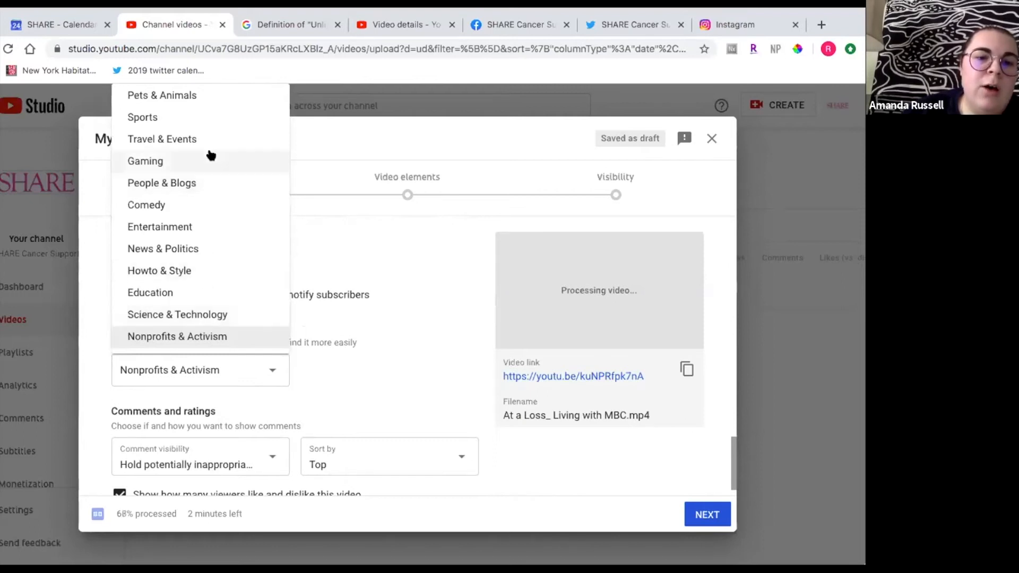
pyautogui.click(437, 355)
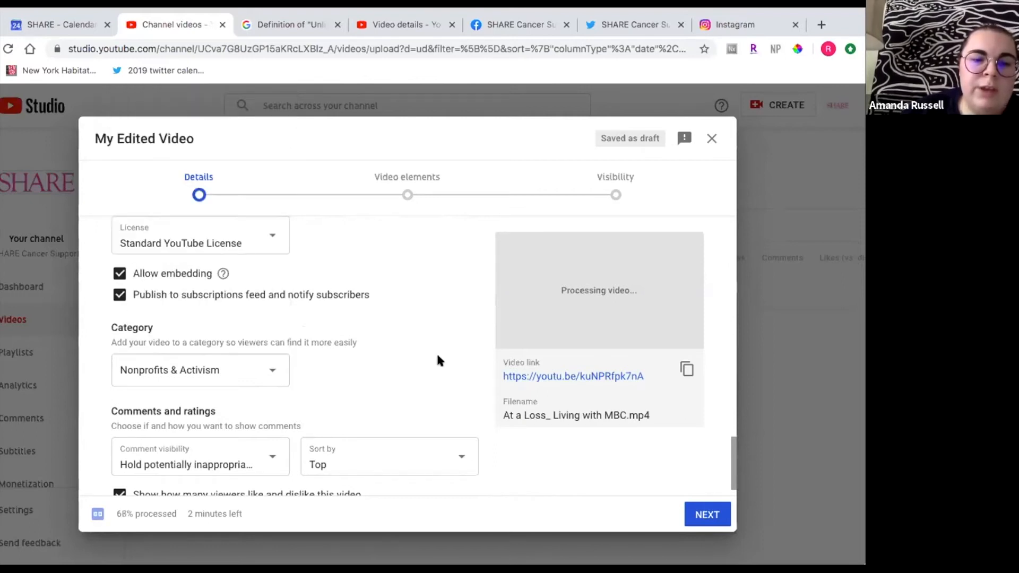
# - Move past the Details and Video elements pages to the Visibility step
pyautogui.scroll(1, 424, 329)
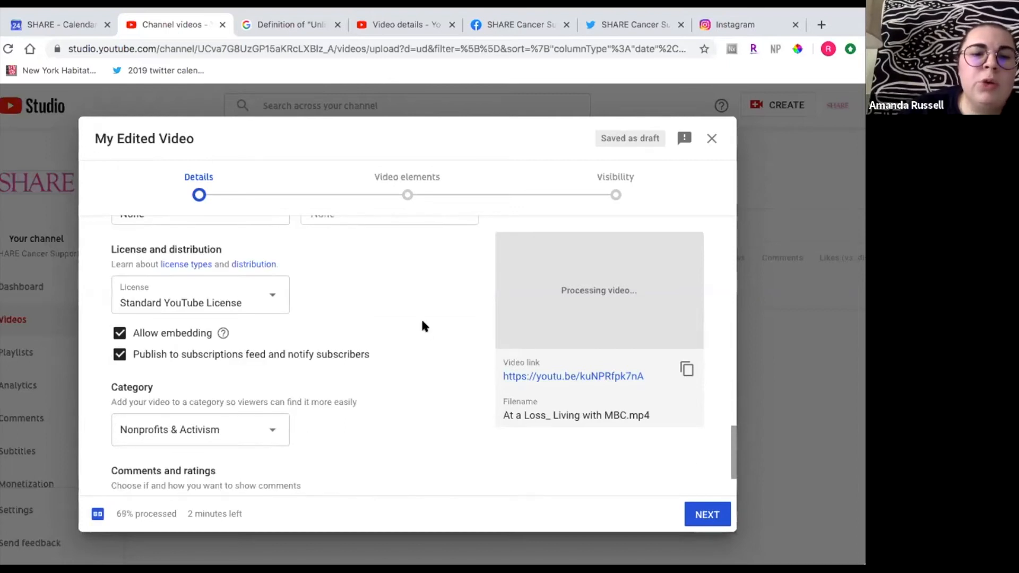
pyautogui.scroll(5, 423, 322)
pyautogui.scroll(1, 423, 322)
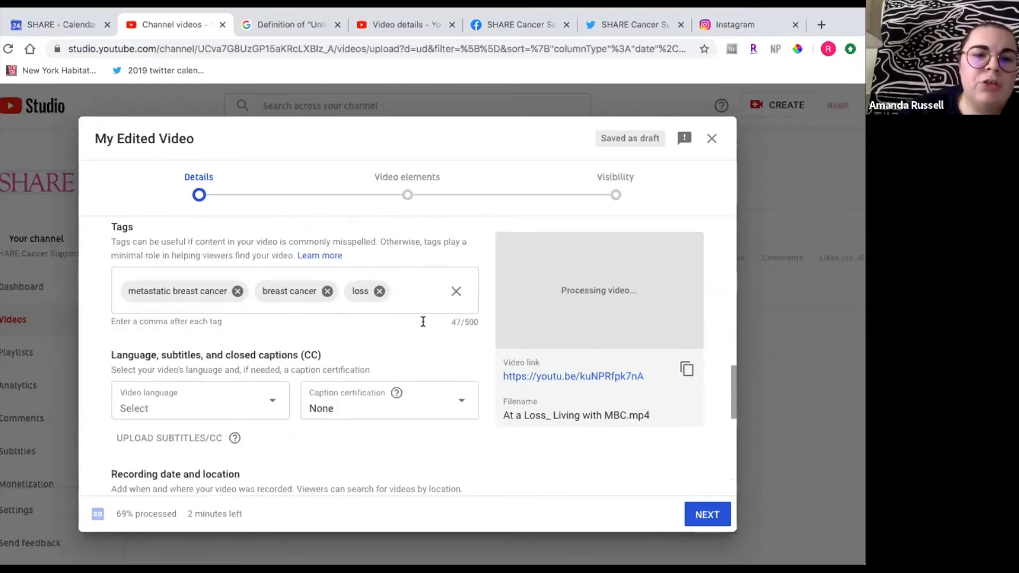
pyautogui.scroll(4, 424, 325)
pyautogui.scroll(1, 423, 323)
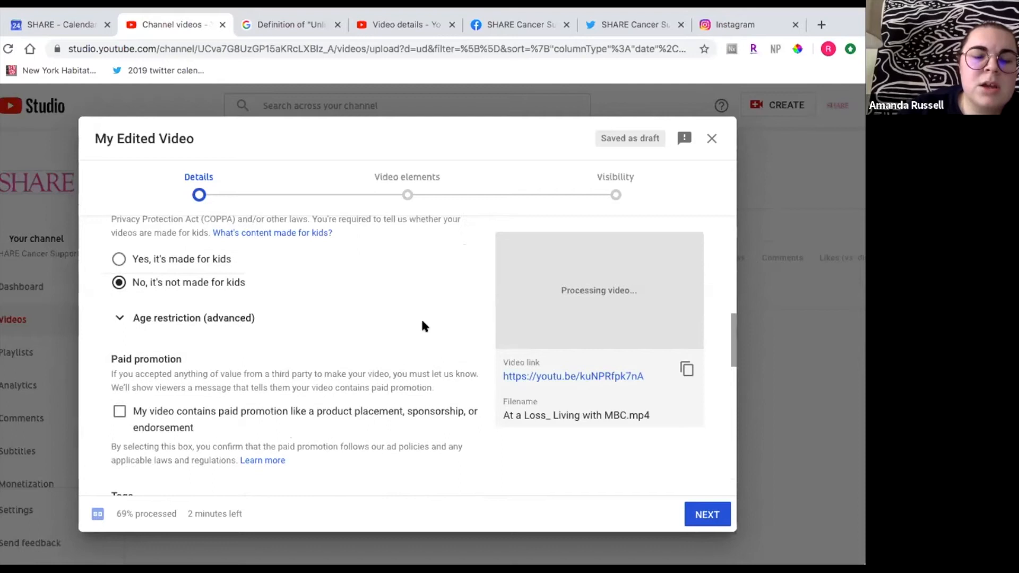
pyautogui.scroll(-2, 260, 355)
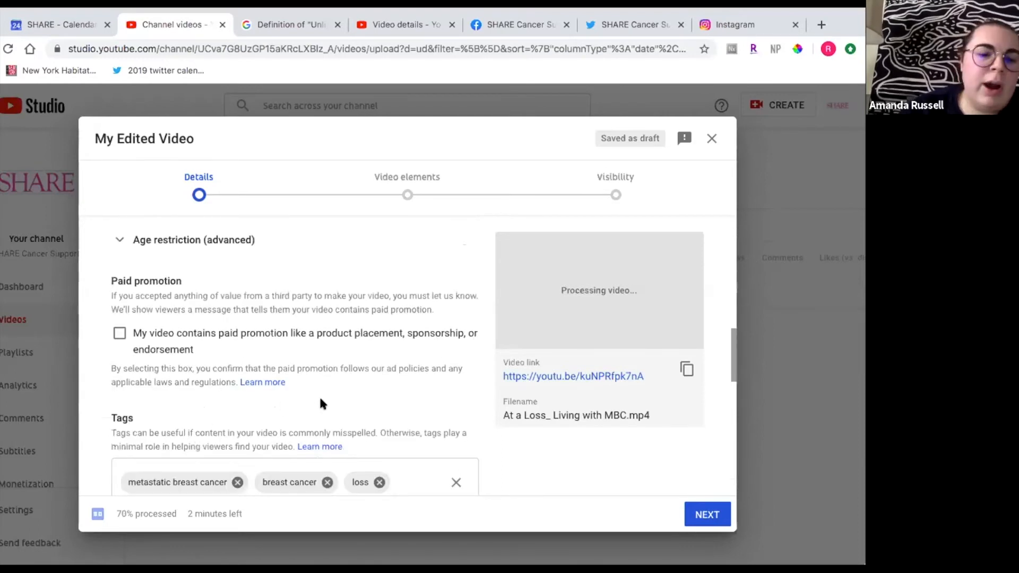
pyautogui.click(700, 512)
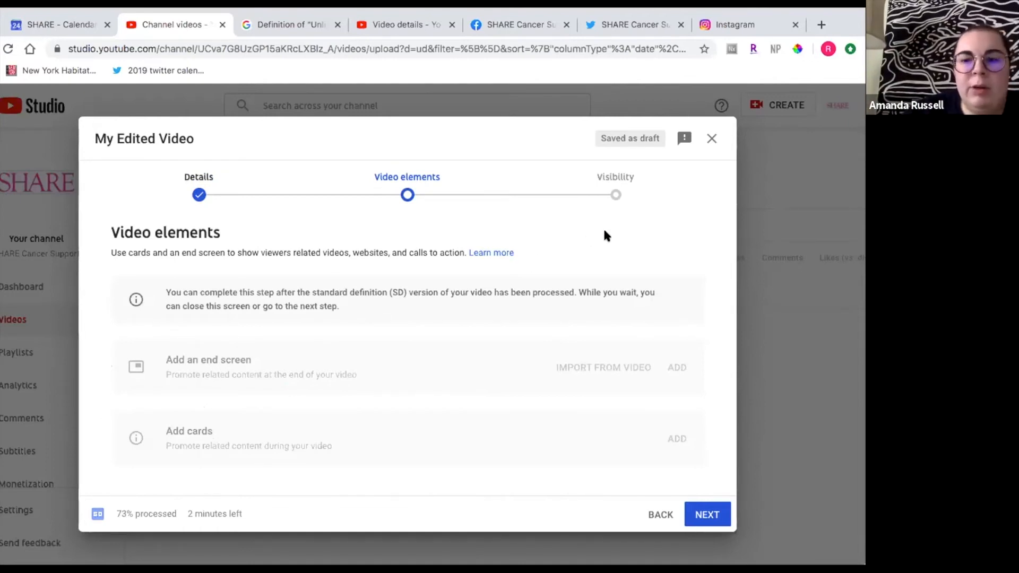
pyautogui.click(706, 515)
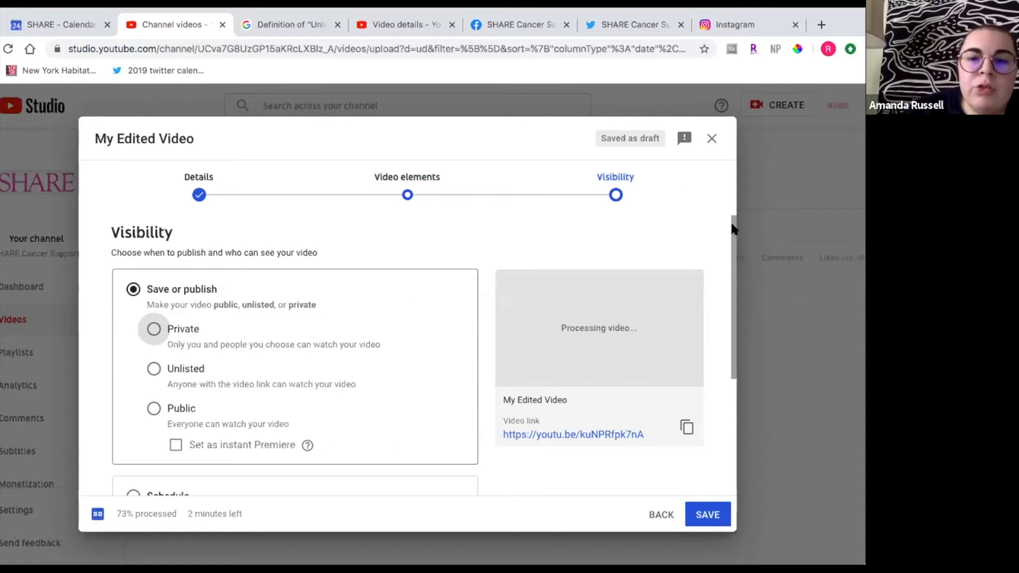
# - Select the Private, Unlisted and Public visibility options in turn
pyautogui.moveTo(735, 222); pyautogui.dragTo(730, 228)
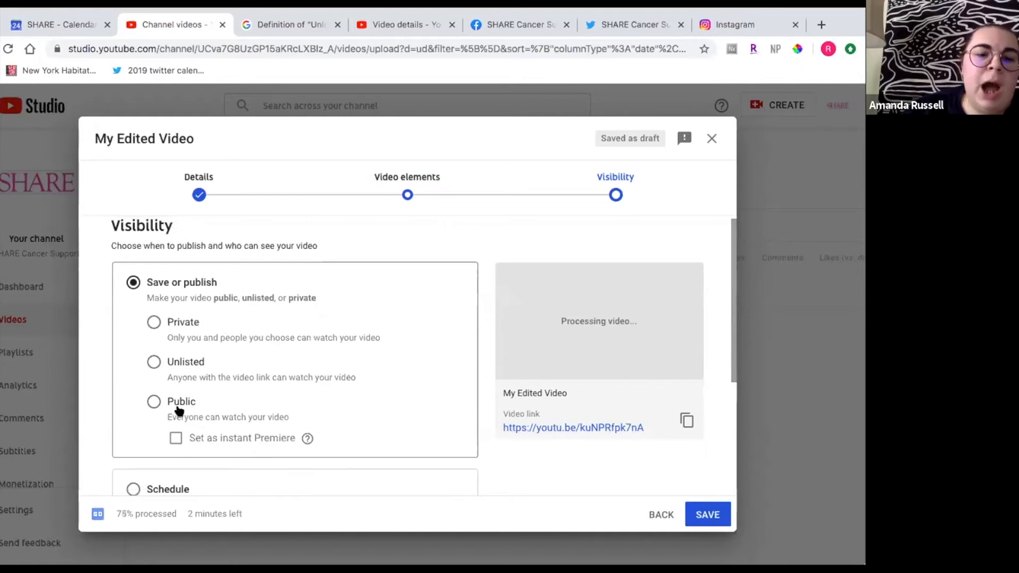
pyautogui.click(166, 327)
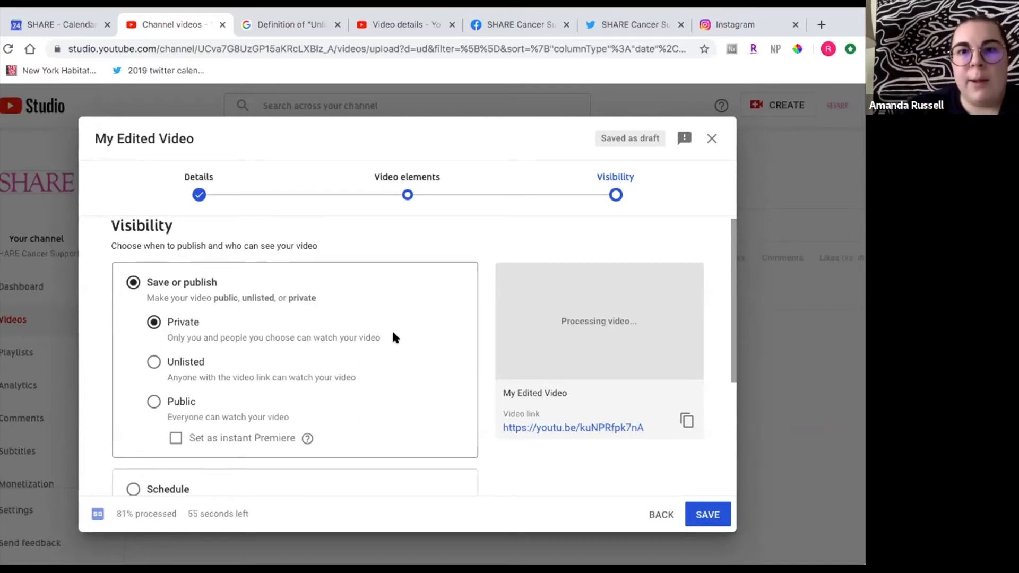
pyautogui.click(153, 363)
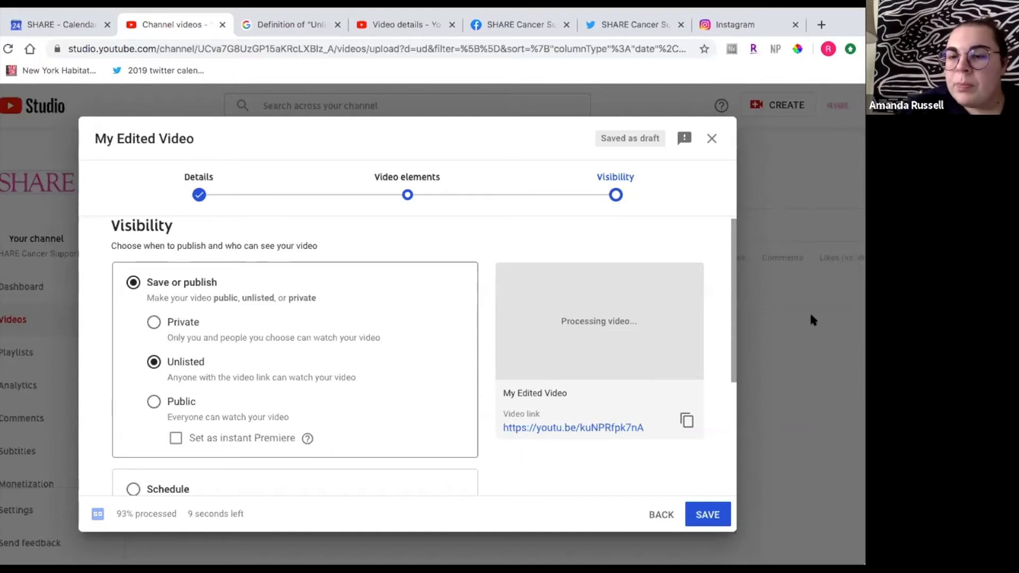
pyautogui.click(154, 401)
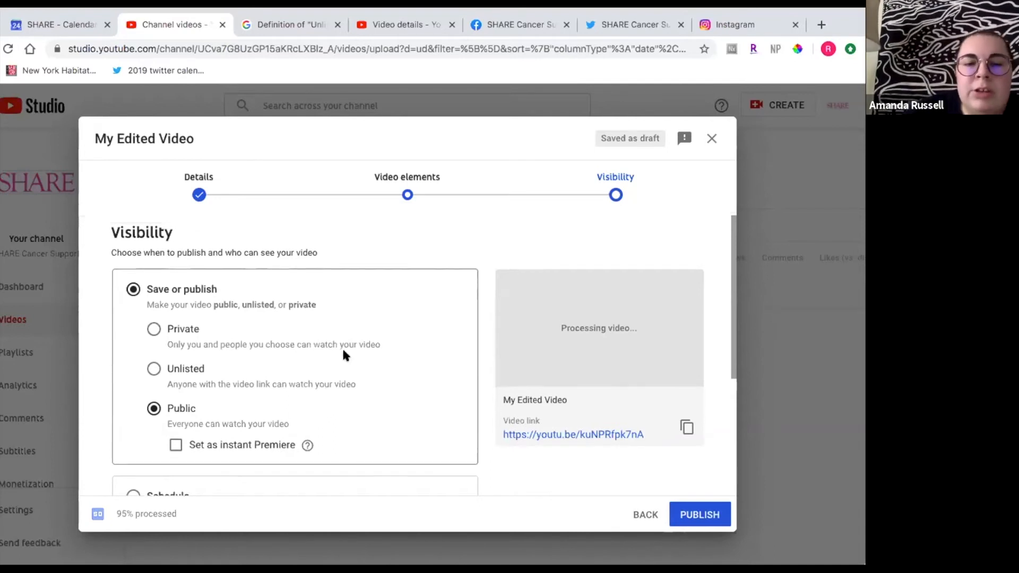
# - Set the video's visibility to Private
pyautogui.scroll(-1, 343, 355)
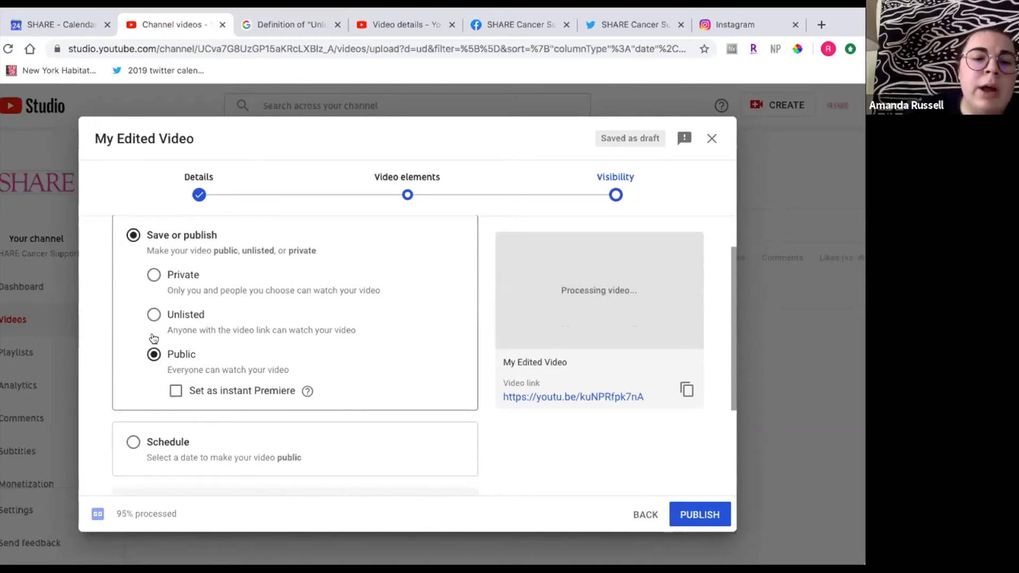
pyautogui.click(154, 316)
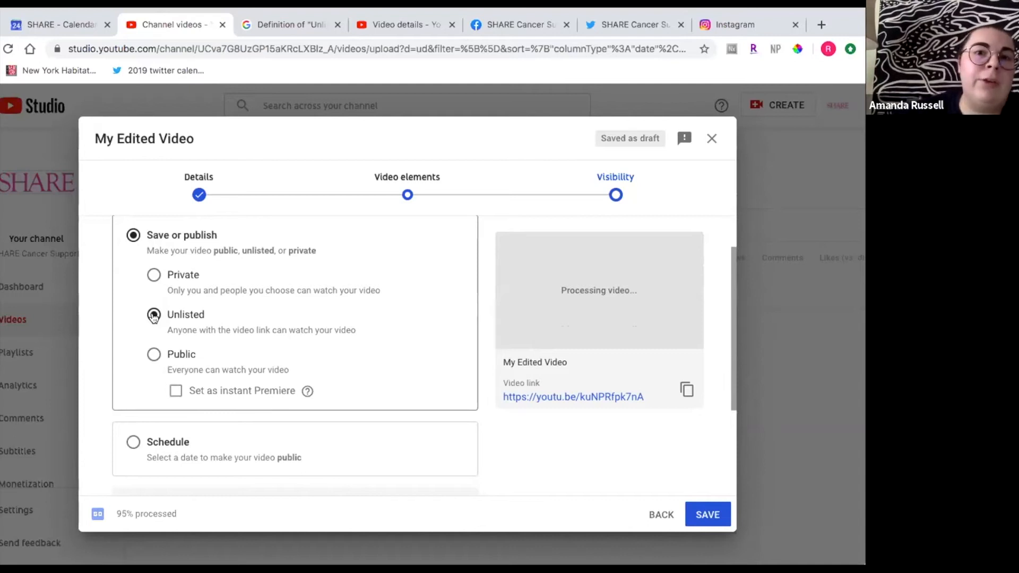
pyautogui.click(154, 274)
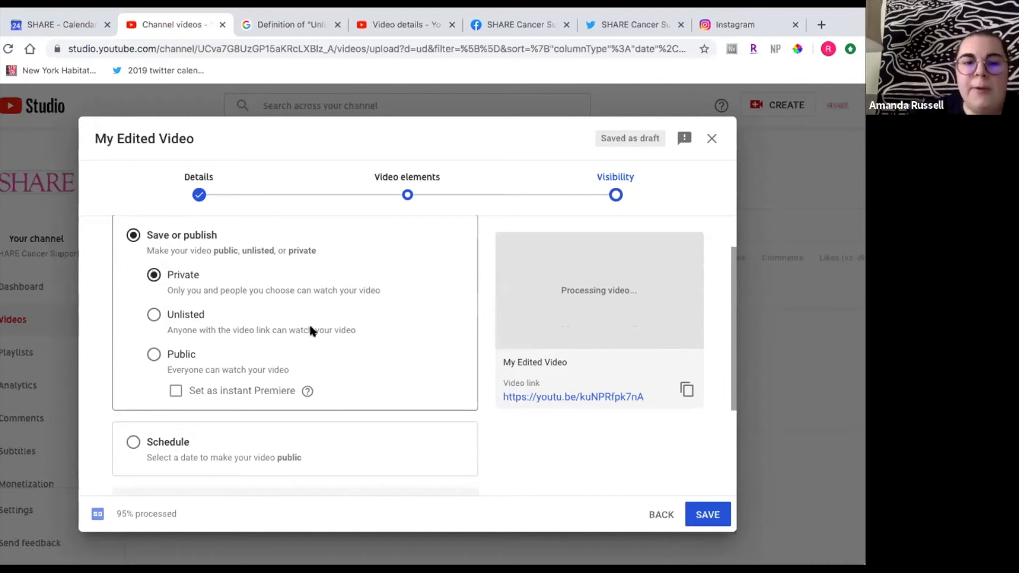
pyautogui.scroll(-3, 389, 375)
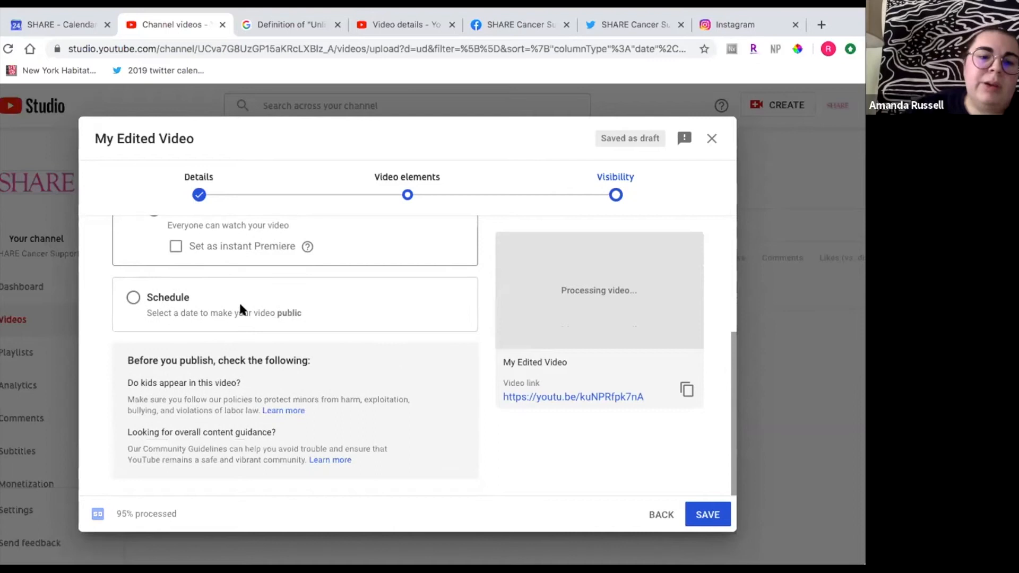
# - Choose the Schedule publishing option and examine its publish date, time and time zone settings
pyautogui.click(133, 297)
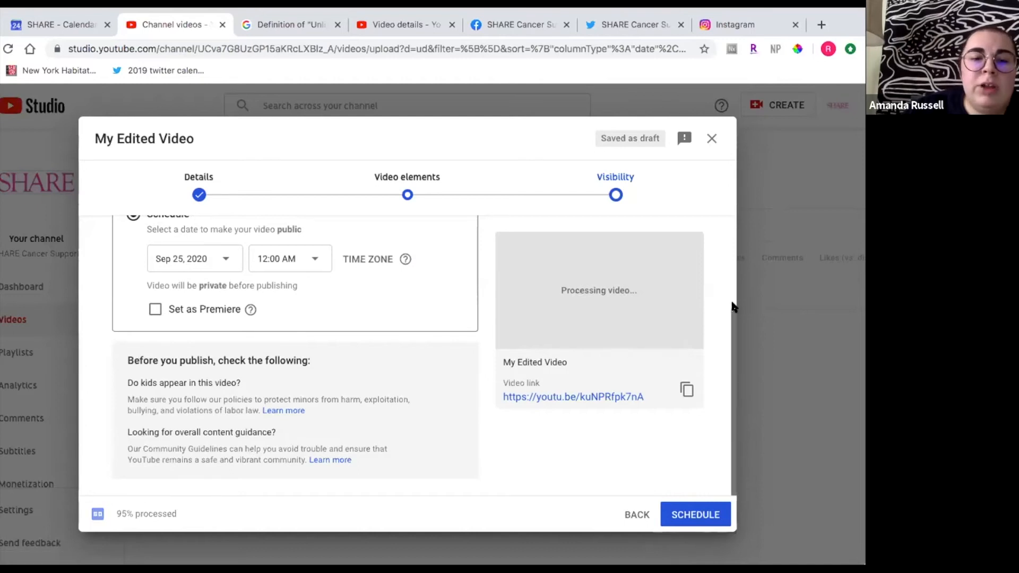
pyautogui.scroll(1, 223, 300)
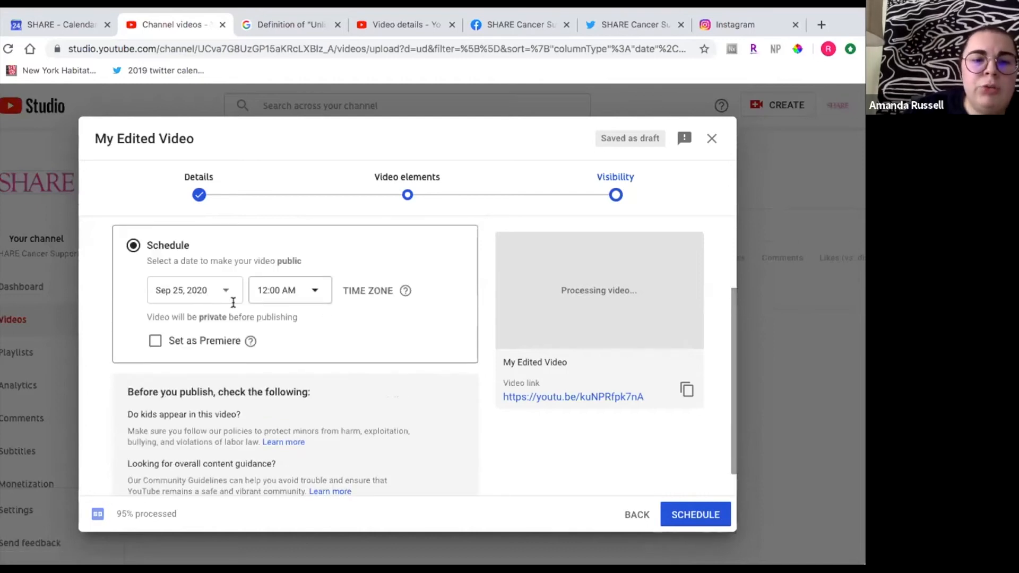
pyautogui.click(232, 301)
pyautogui.click(335, 244)
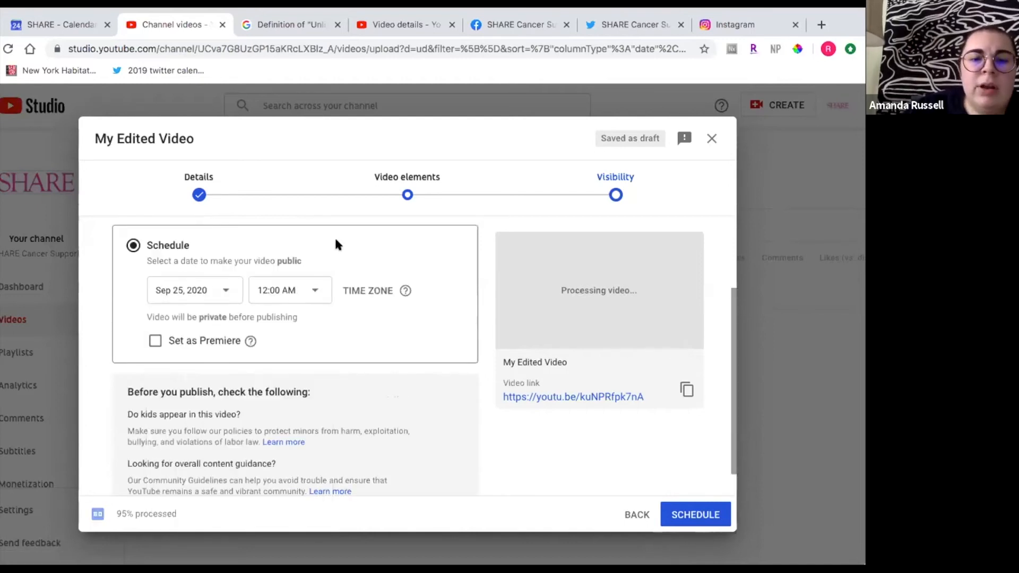
pyautogui.moveTo(405, 291)
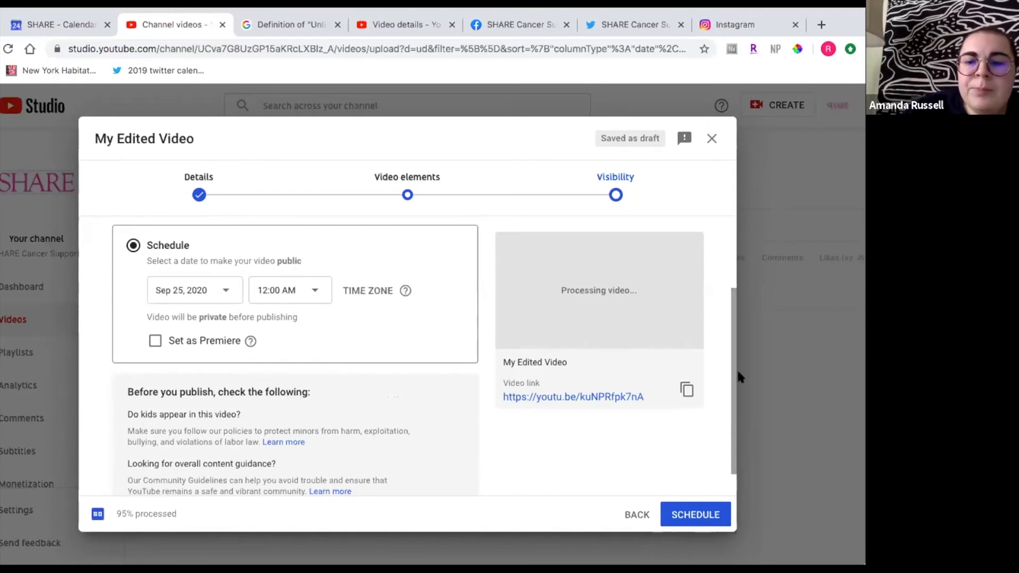
pyautogui.moveTo(732, 372); pyautogui.dragTo(733, 404)
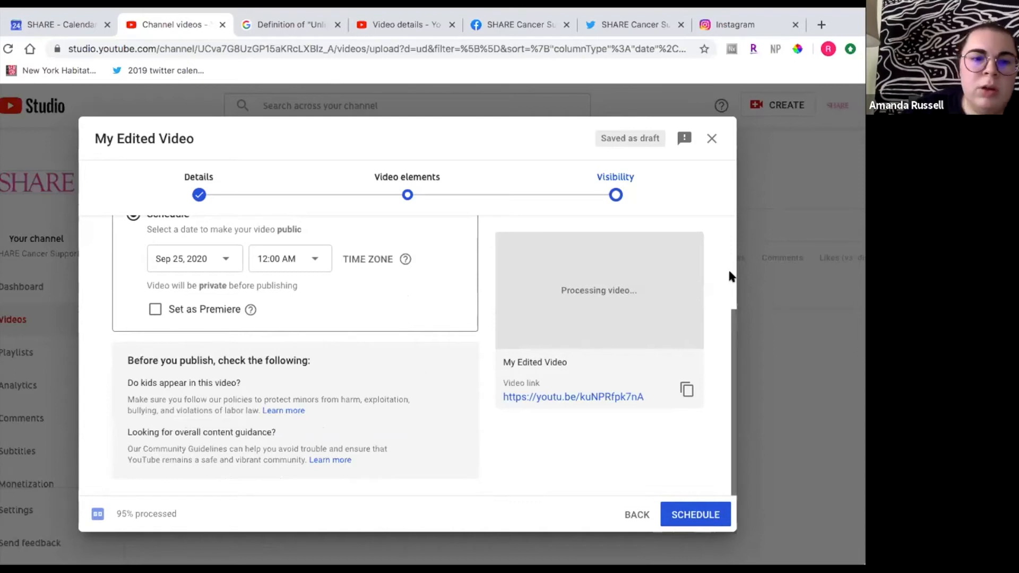
# - Set the visibility back to Public under Save or publish, and save and close the upload dialog
pyautogui.scroll(2, 732, 255)
pyautogui.scroll(1, 133, 284)
pyautogui.click(133, 285)
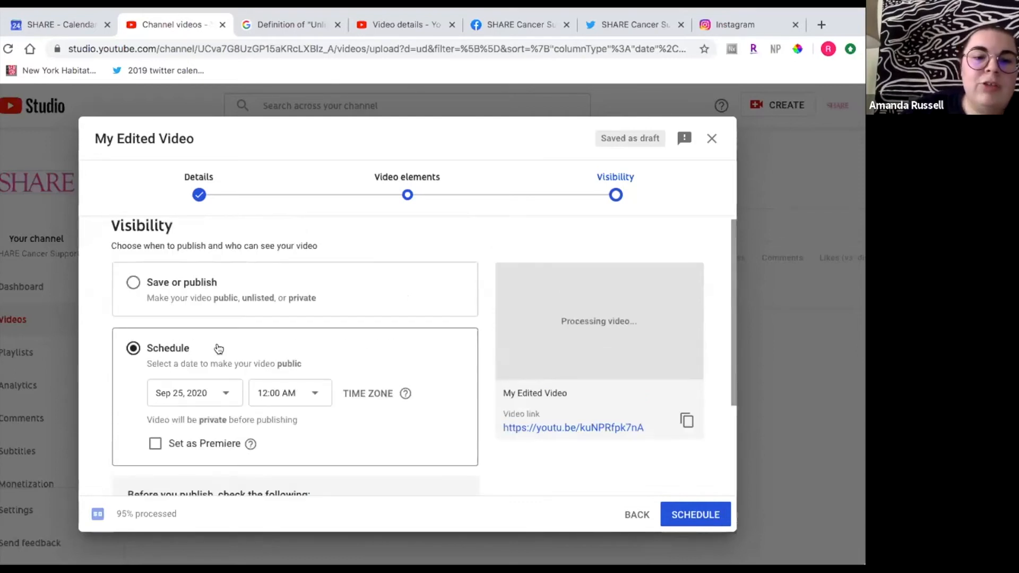
pyautogui.click(153, 399)
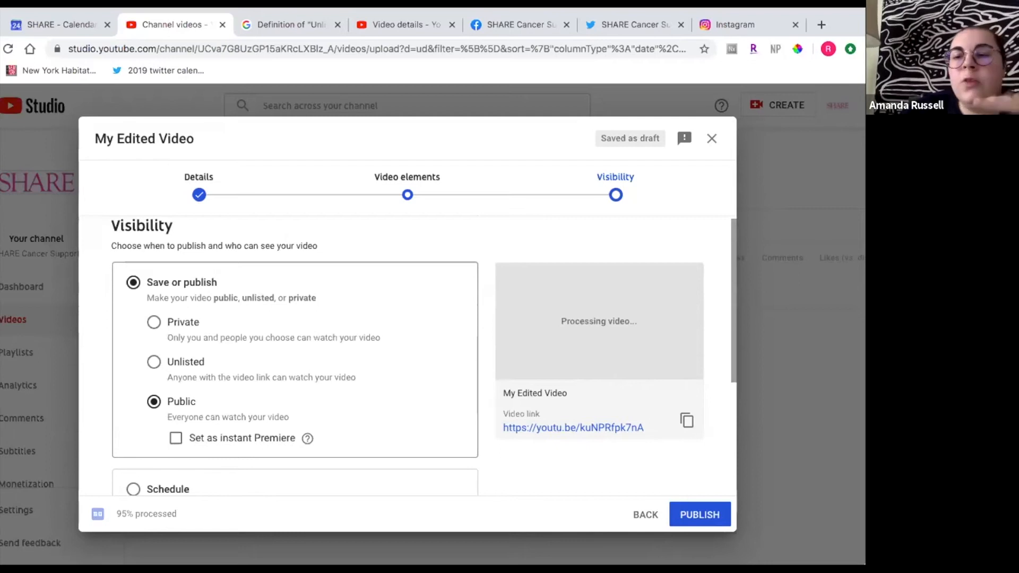
pyautogui.click(712, 140)
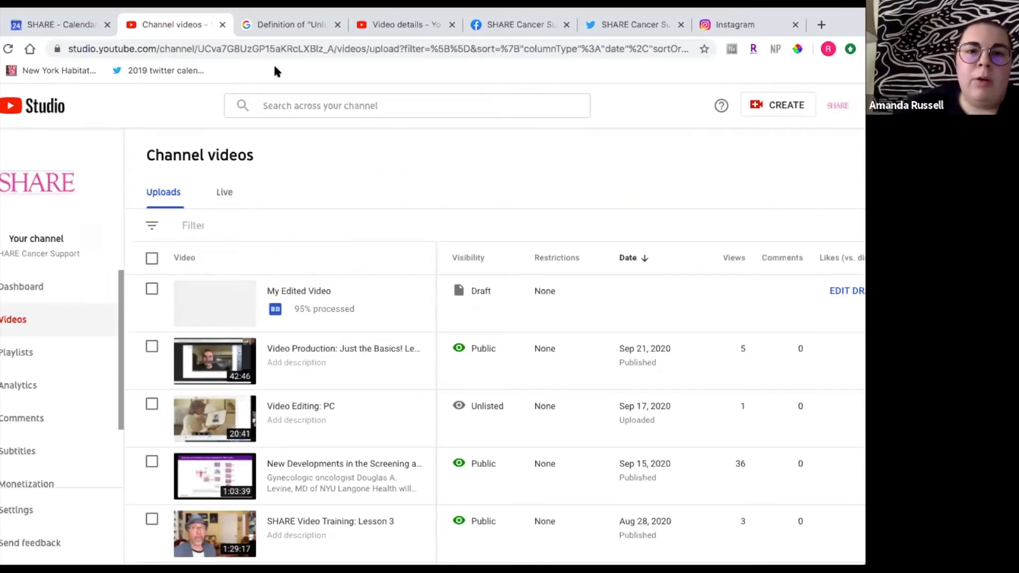
# - Switch to the YouTube Help tab explaining the difference between Unlisted and Private videos
pyautogui.click(276, 27)
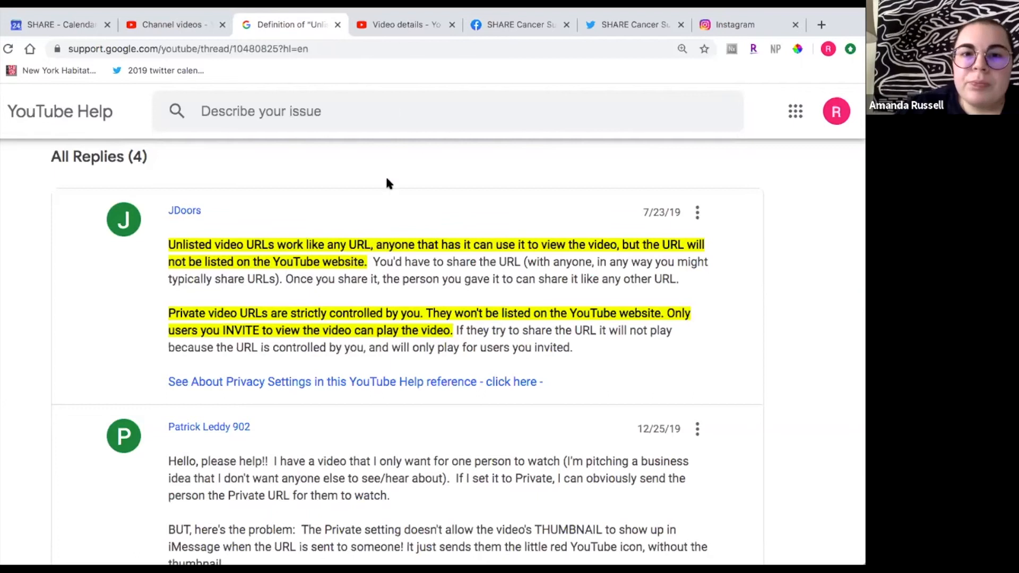
pyautogui.click(449, 208)
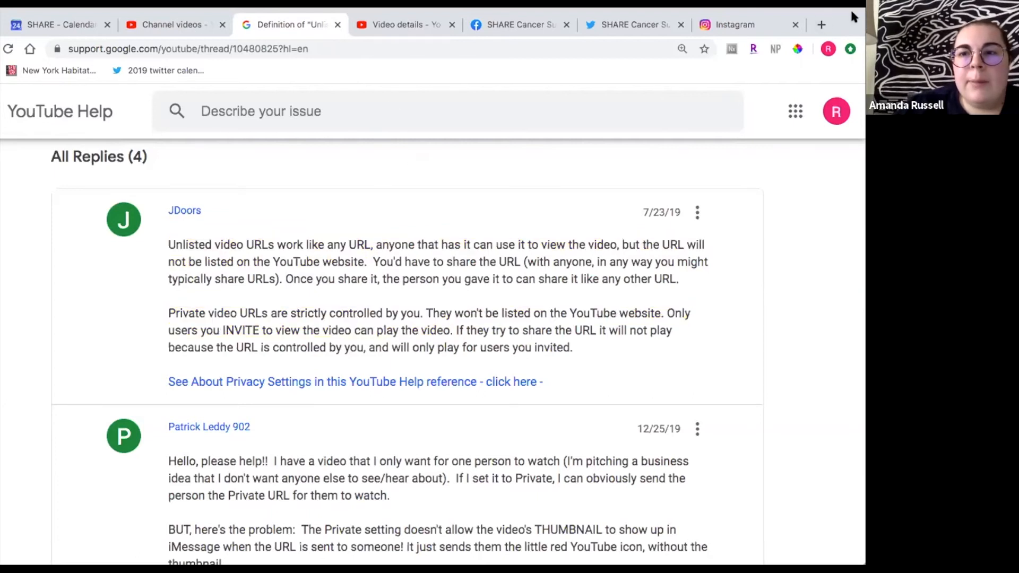